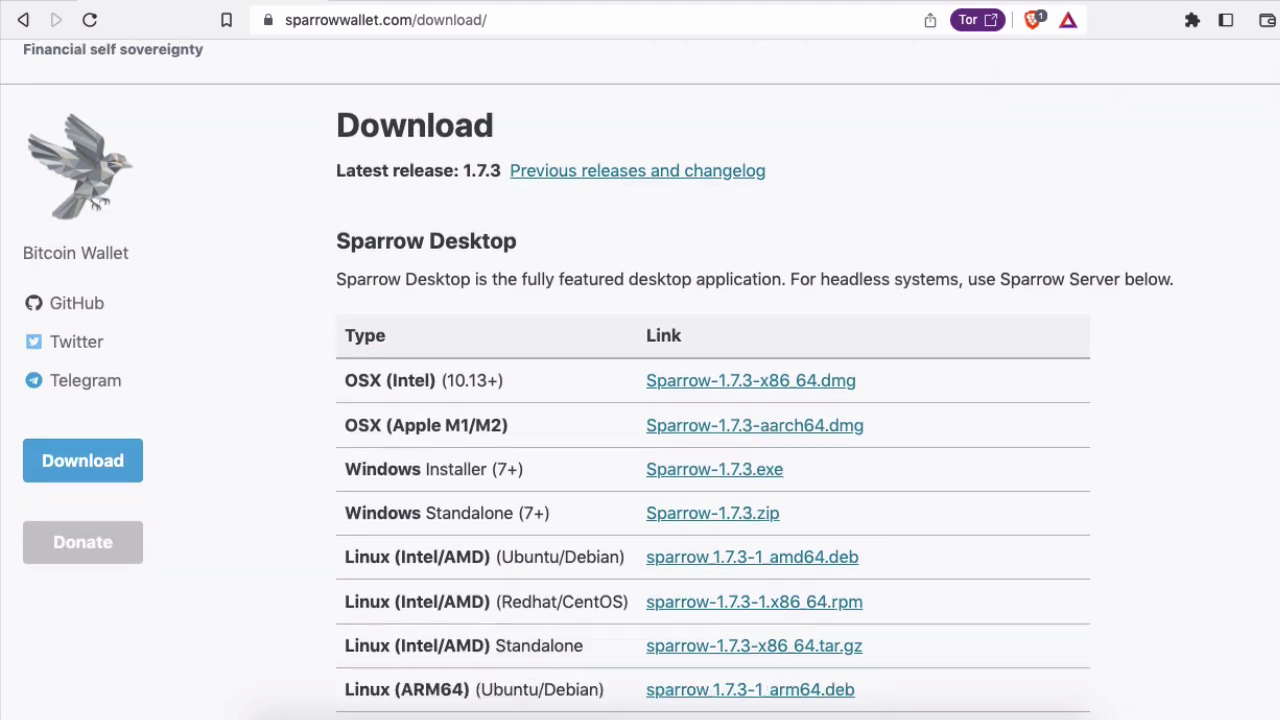
scroll(640, 378, down, 3)
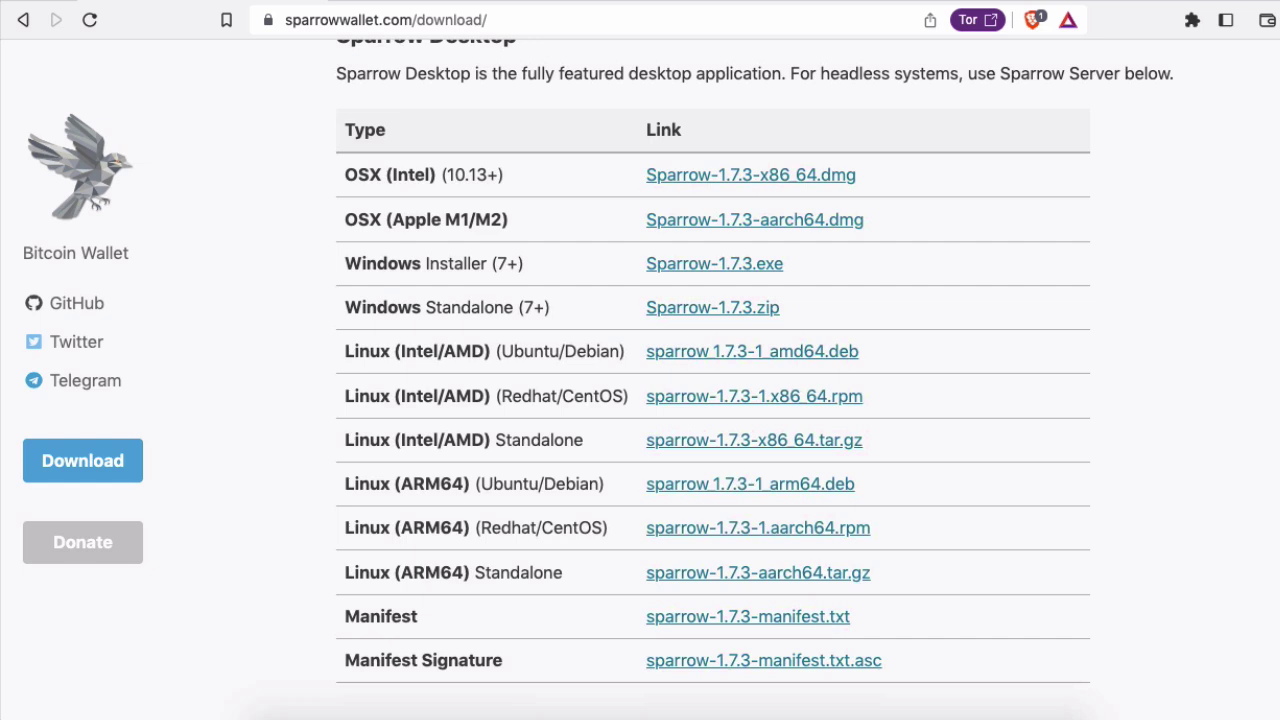
Scroll past the download tables and checksums, then back up to 'Verifying the Release'.
scroll(713, 400, down, 3)
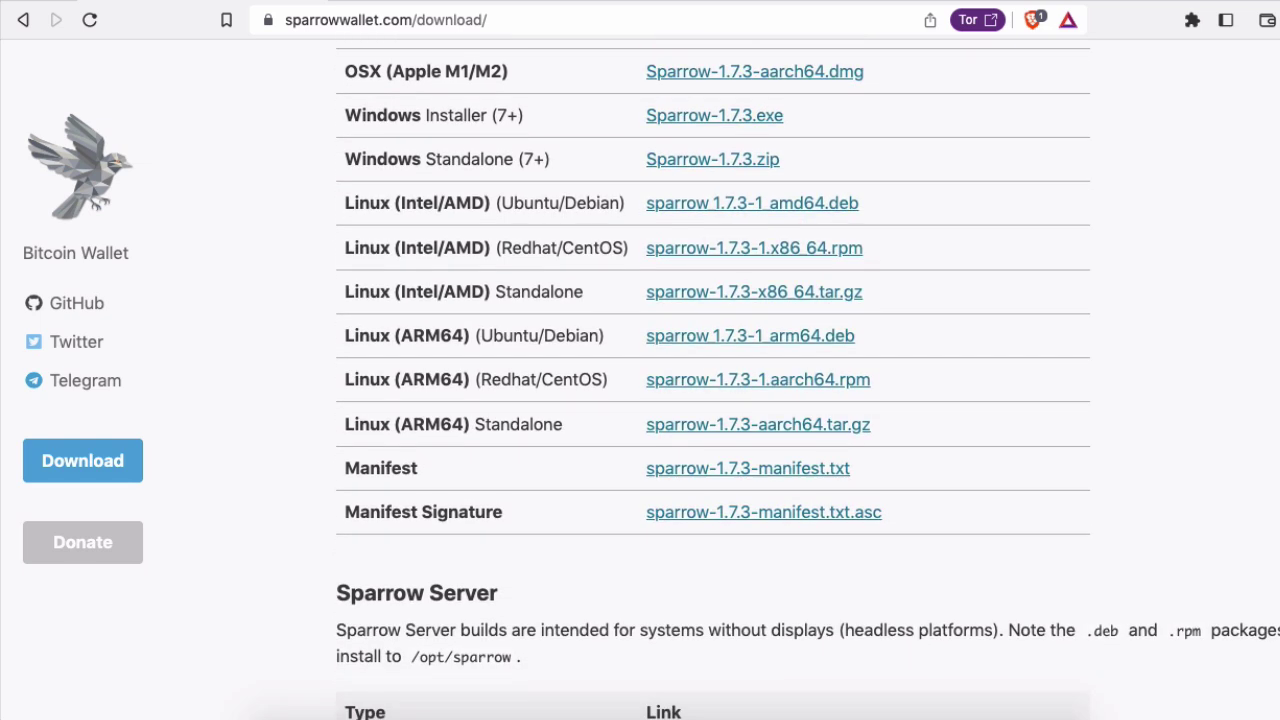
scroll(713, 400, down, 10)
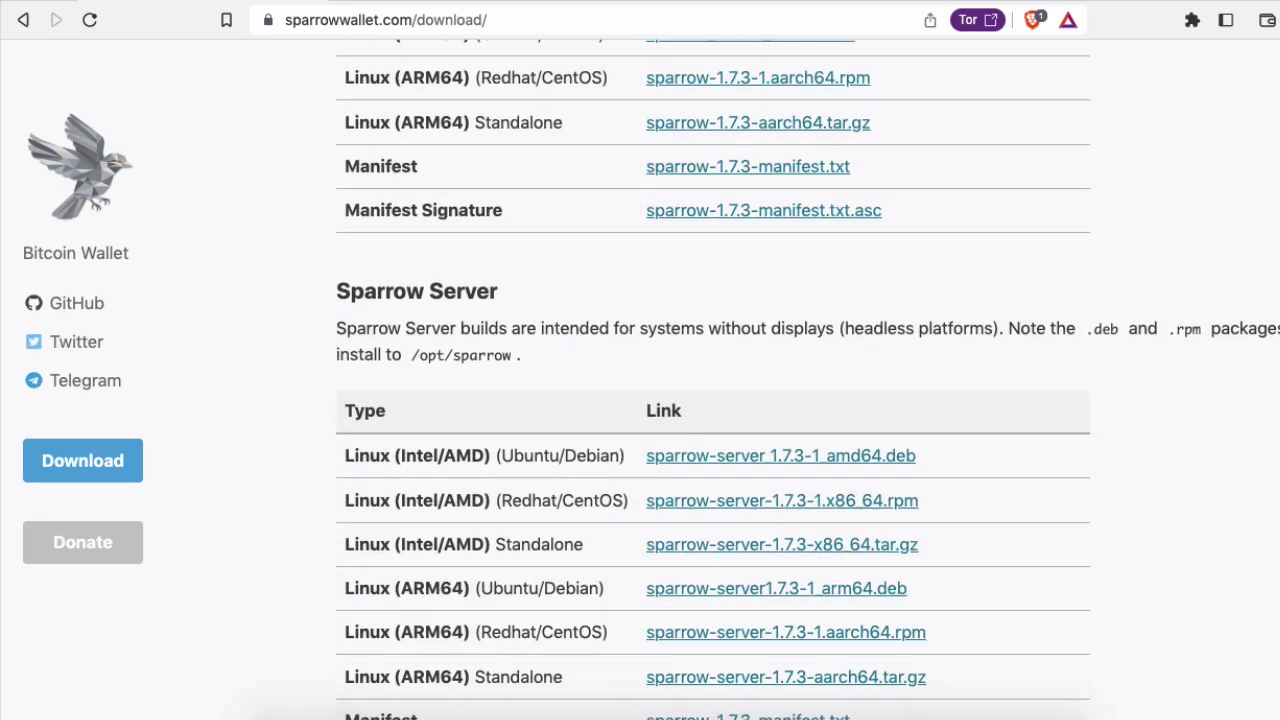
scroll(713, 400, down, 10)
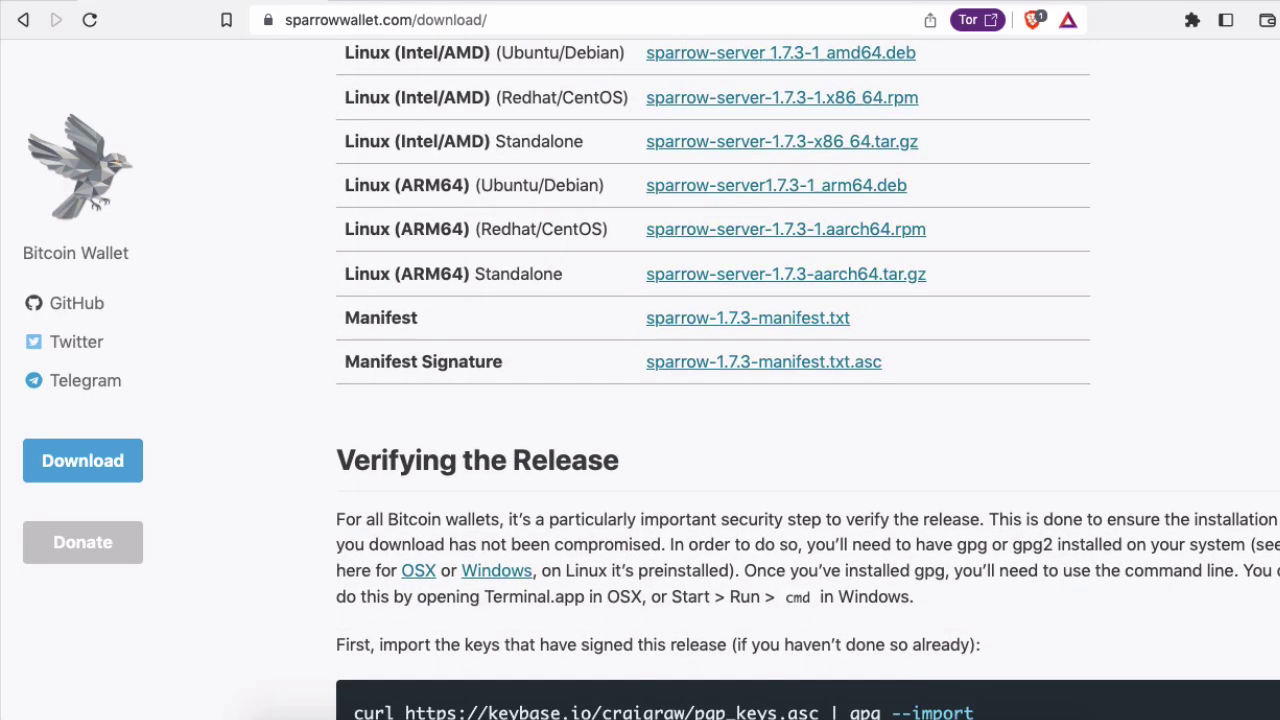
scroll(713, 400, down, 7)
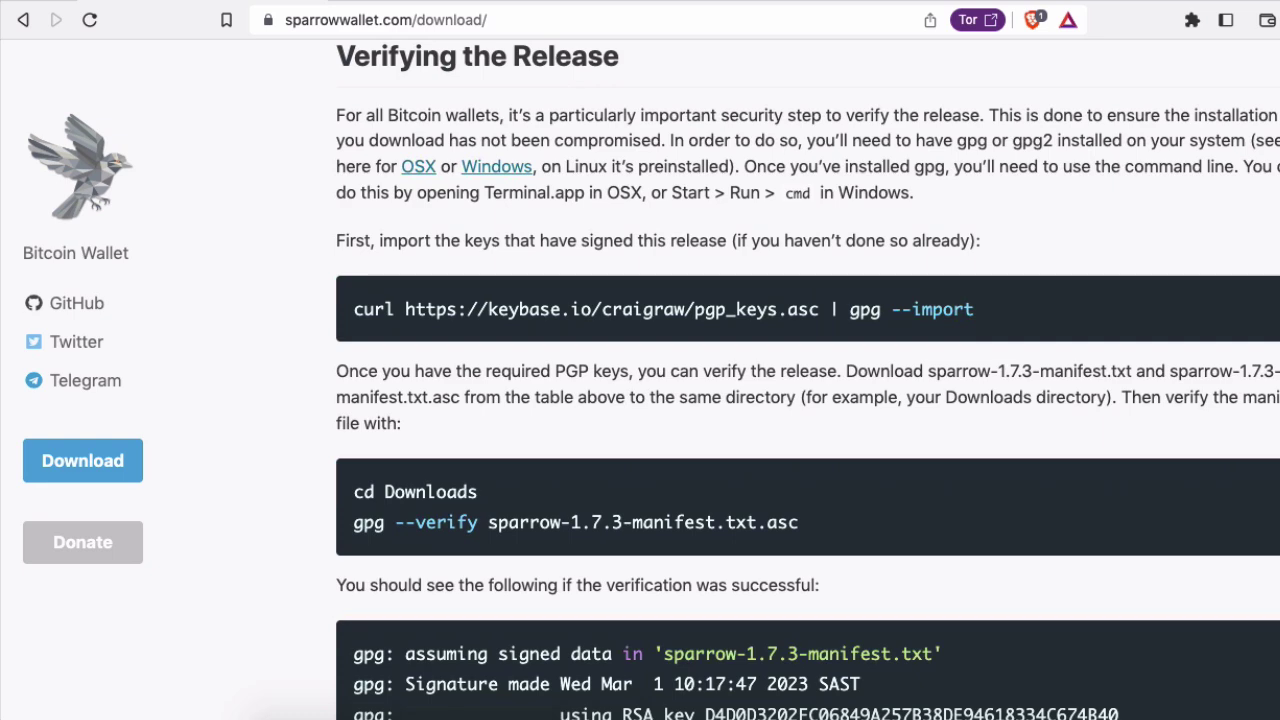
scroll(713, 400, down, 10)
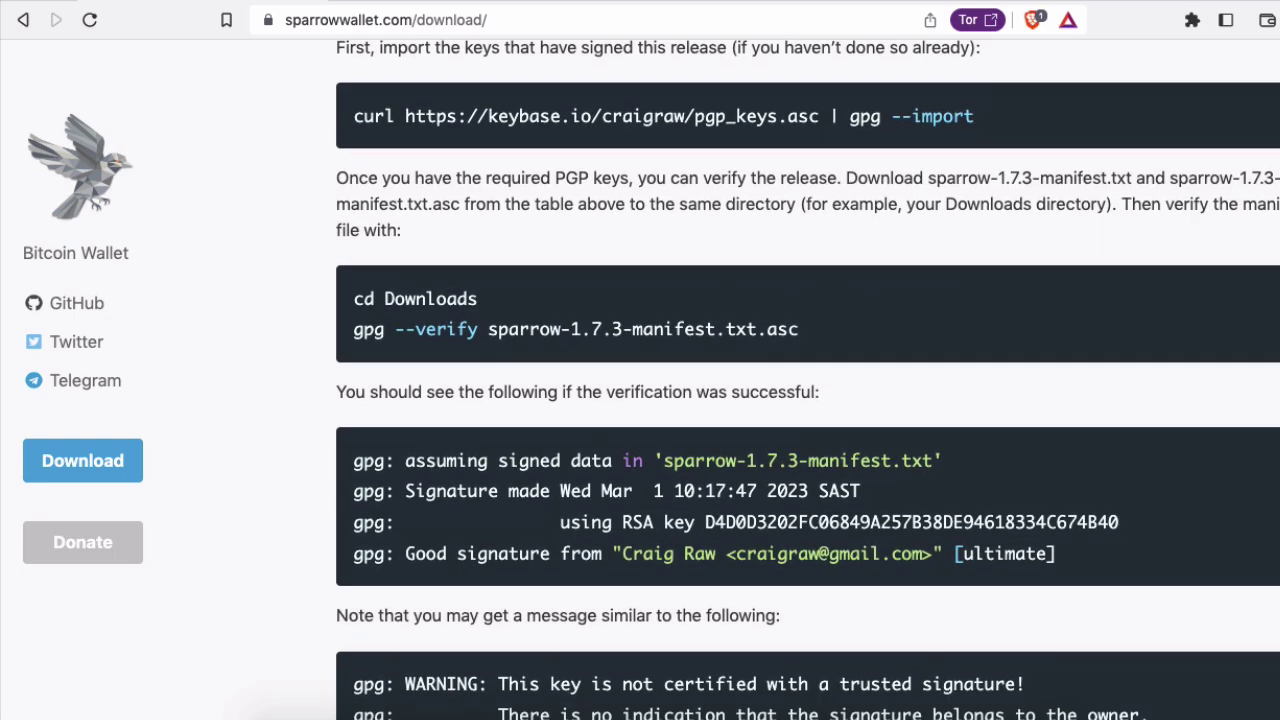
scroll(713, 400, down, 12)
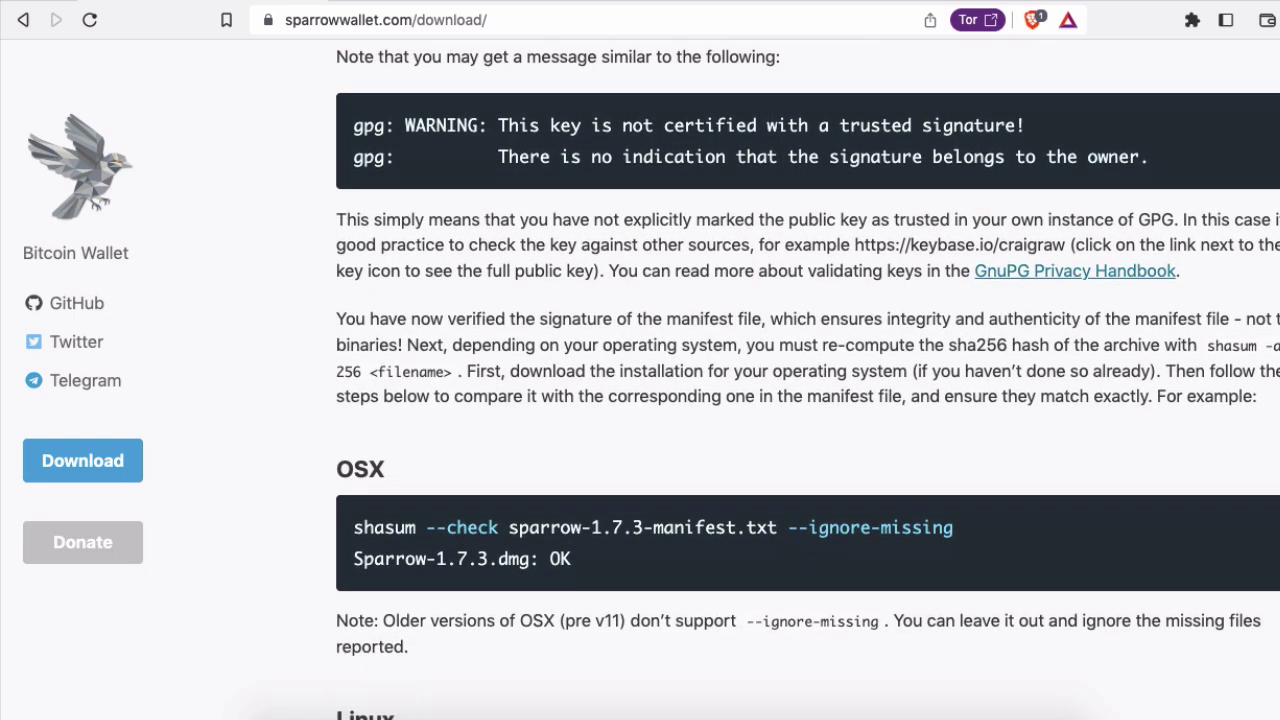
scroll(713, 400, down, 17)
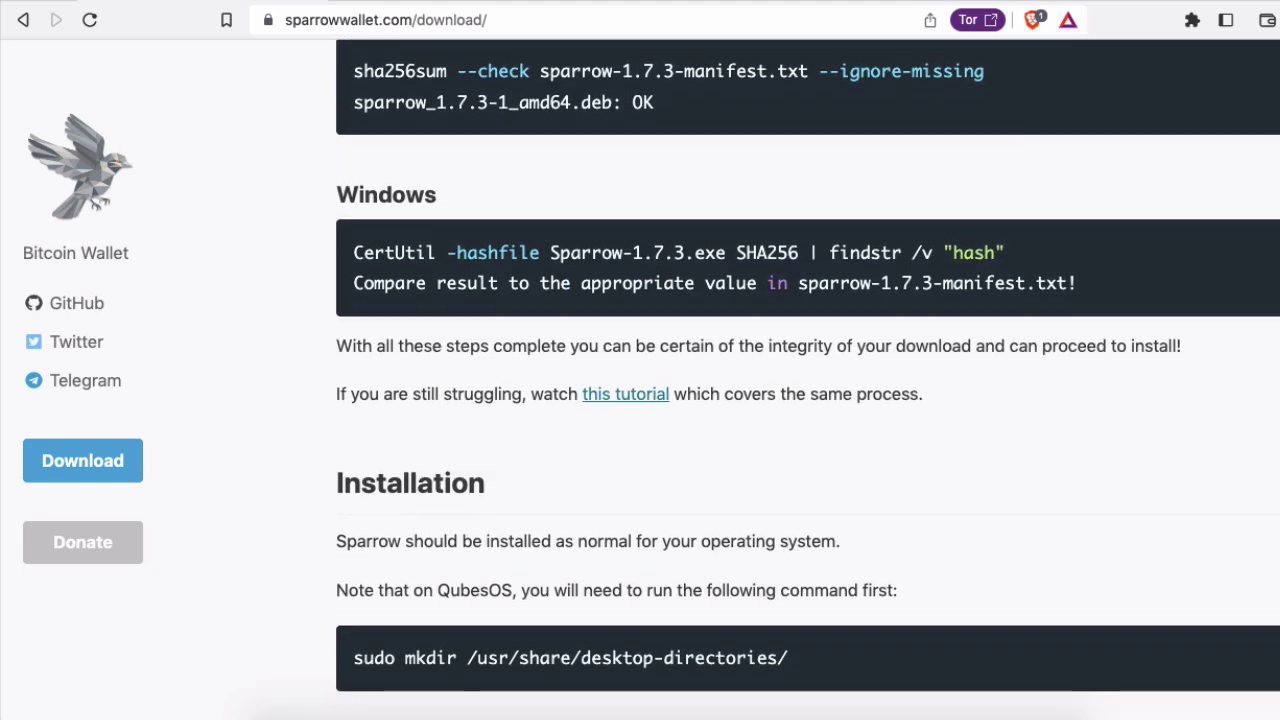
scroll(713, 400, up, 10)
scroll(713, 400, up, 18)
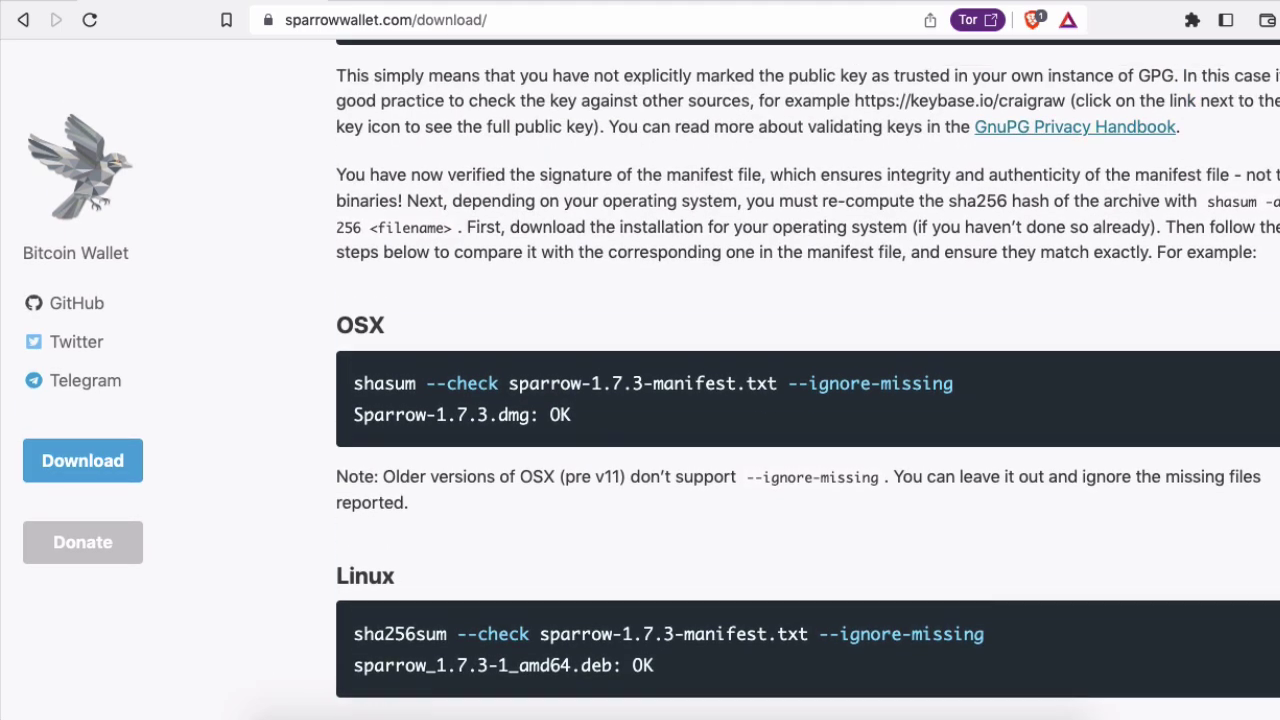
scroll(713, 400, up, 11)
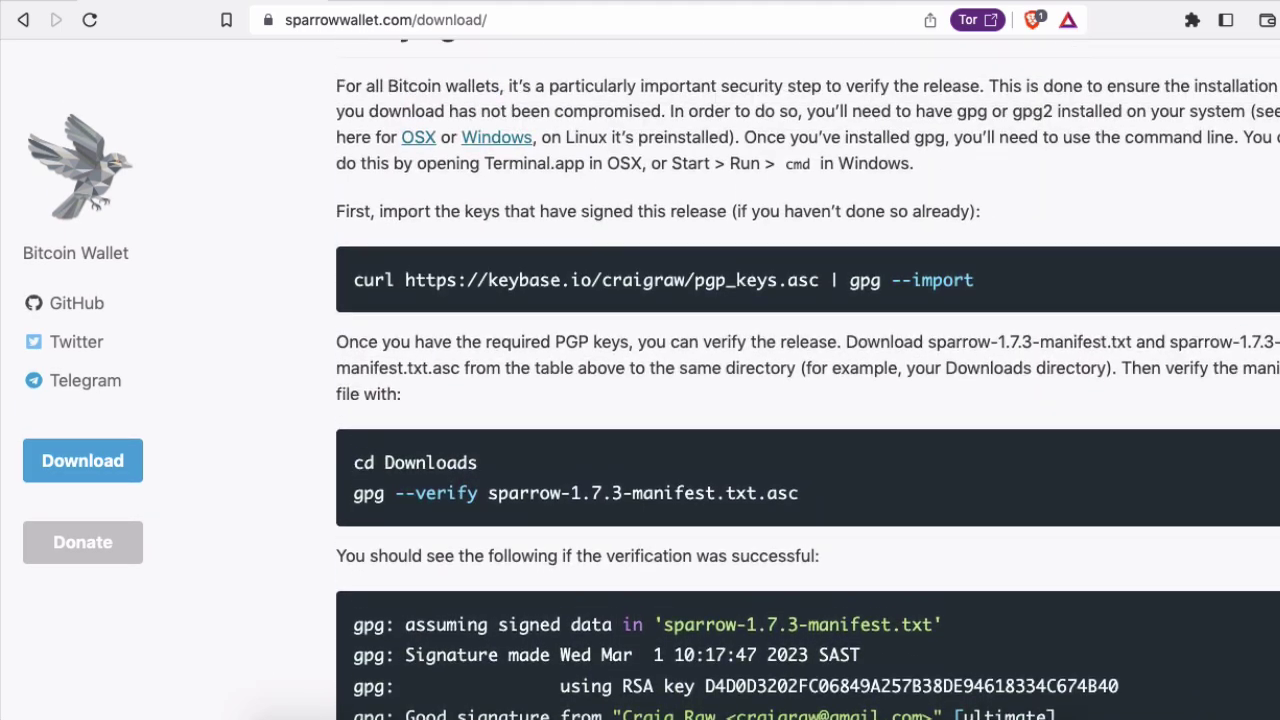
scroll(713, 400, down, 2)
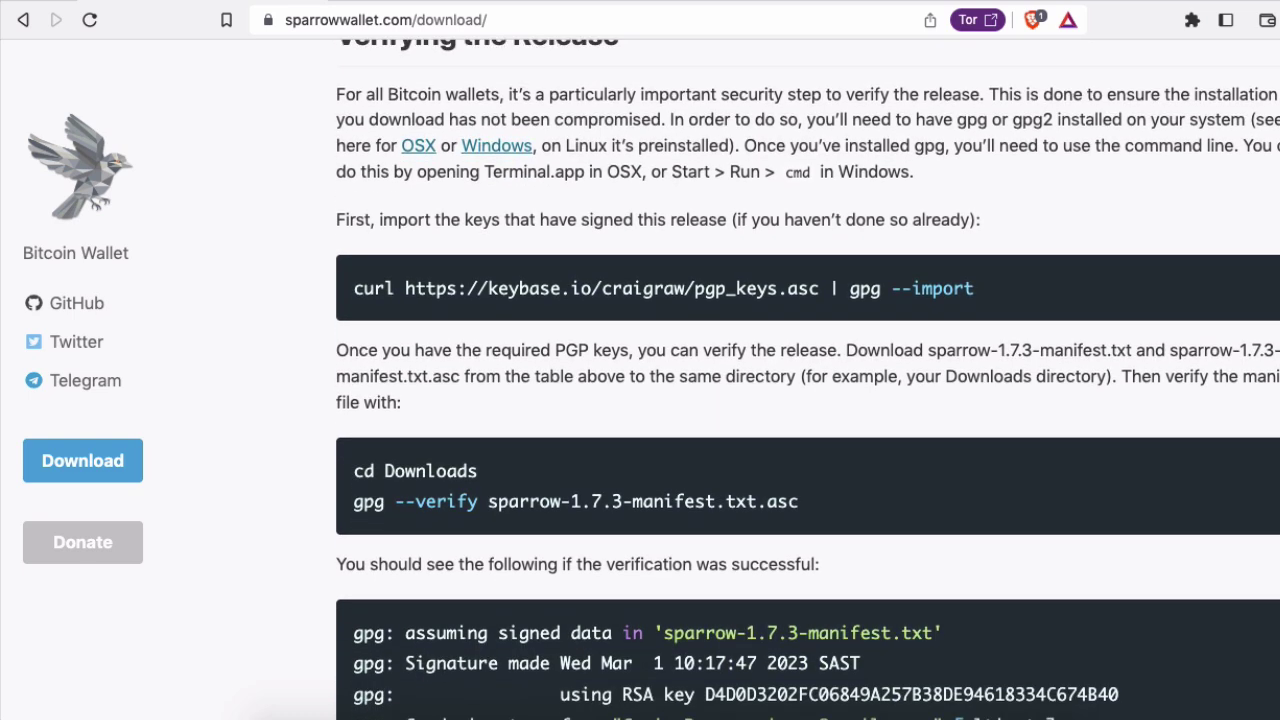
scroll(713, 400, up, 1)
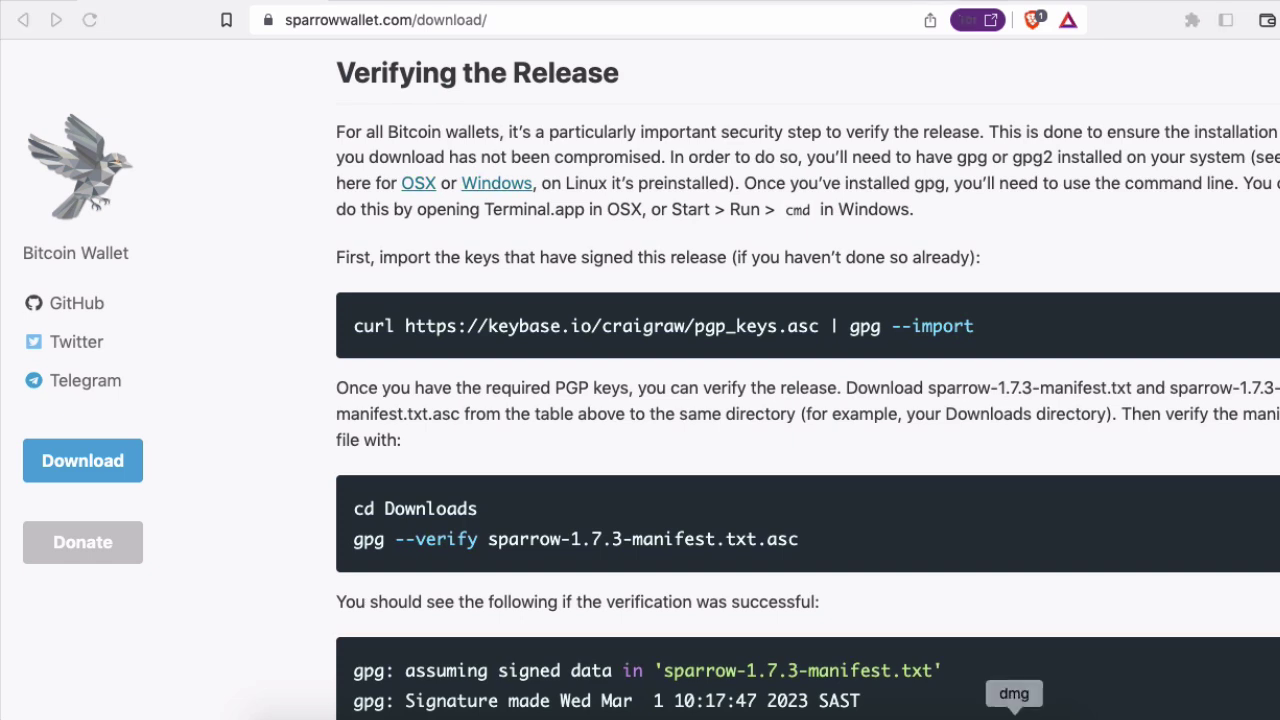
Copy Sparrow 1.7.3 from the .dmg into Applications and launch it, approving the internet-download warning.
click(1008, 712)
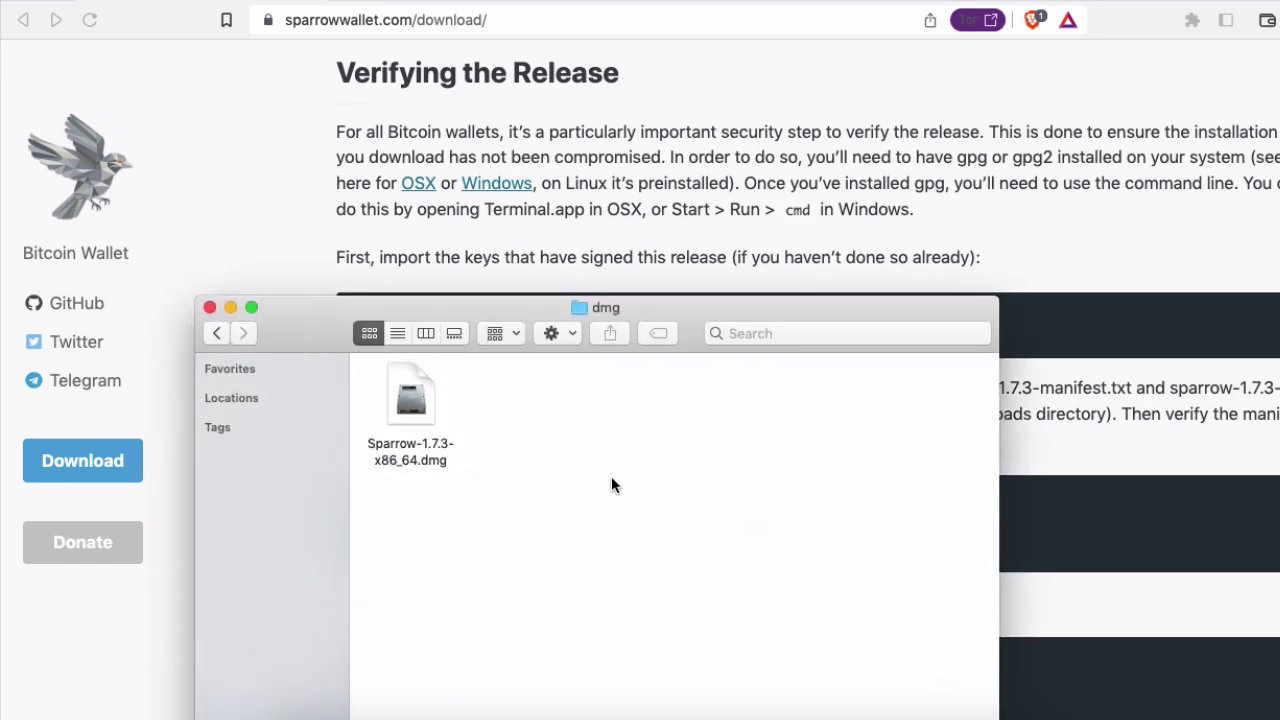
double_click(418, 408)
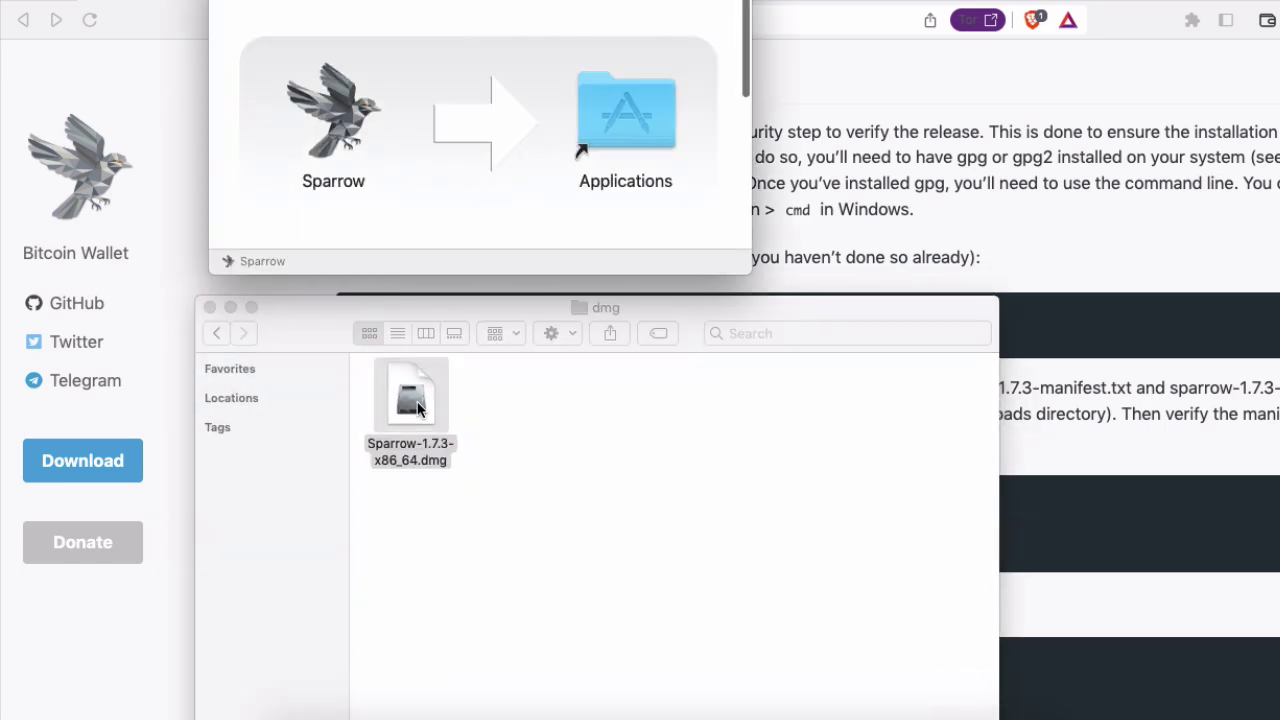
drag(336, 124, 640, 124)
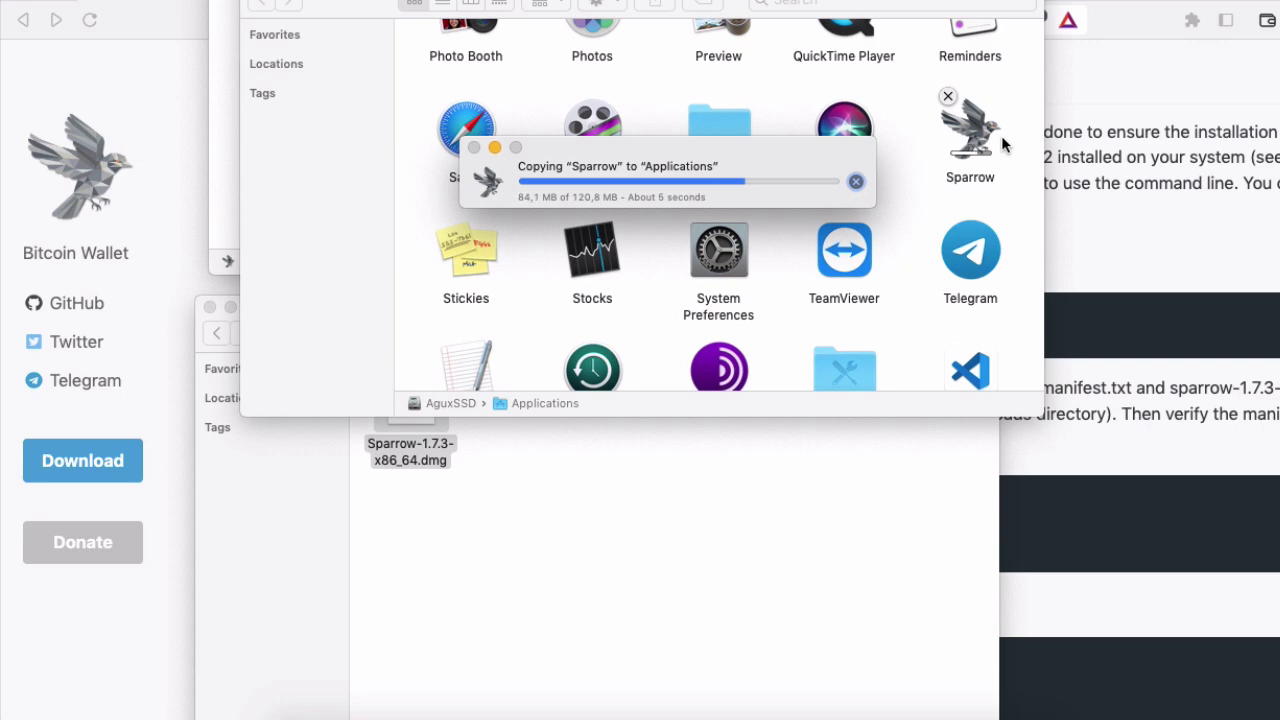
double_click(966, 142)
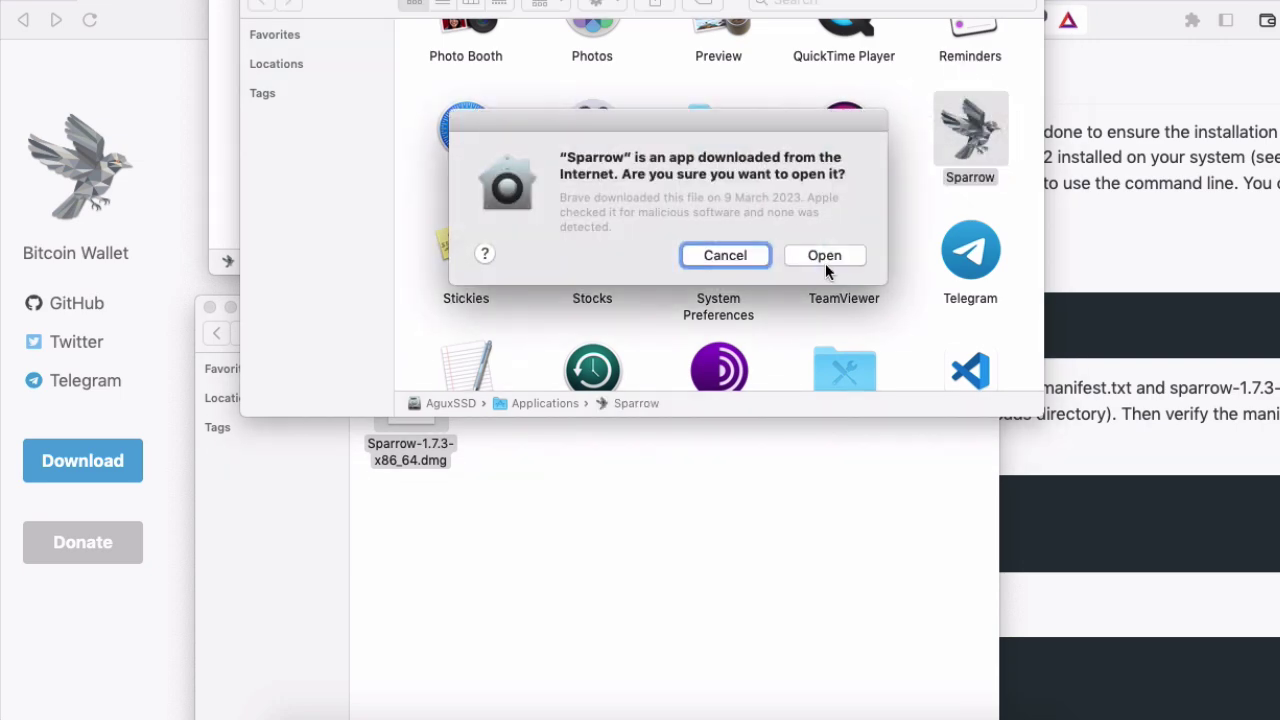
click(824, 256)
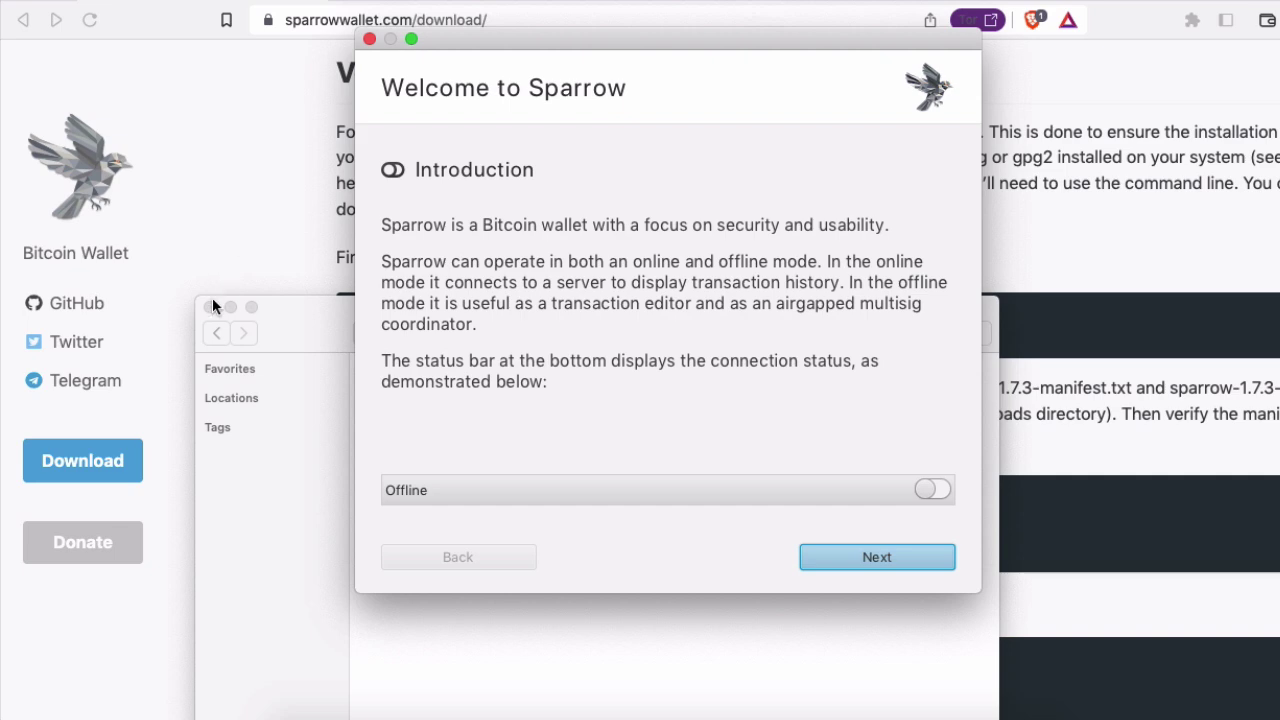
Close the Finder window and minimize Brave so only Sparrow's welcome dialog remains.
click(209, 308)
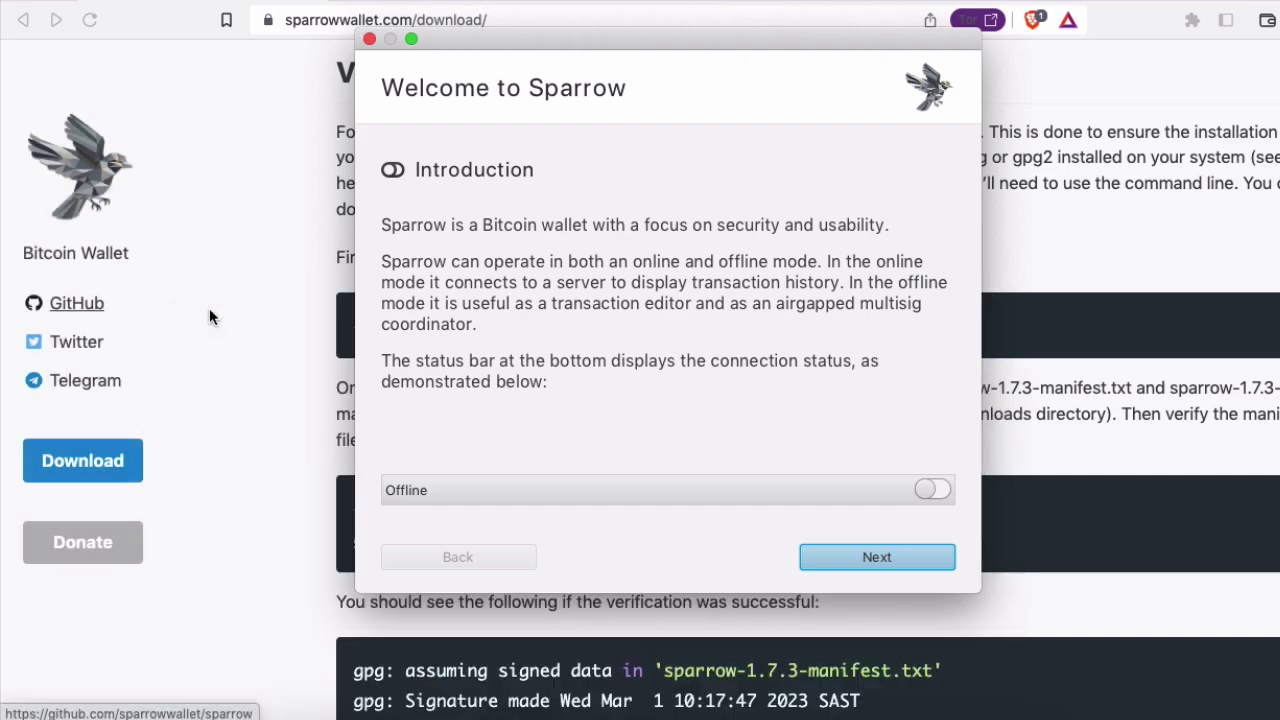
key(super+m)
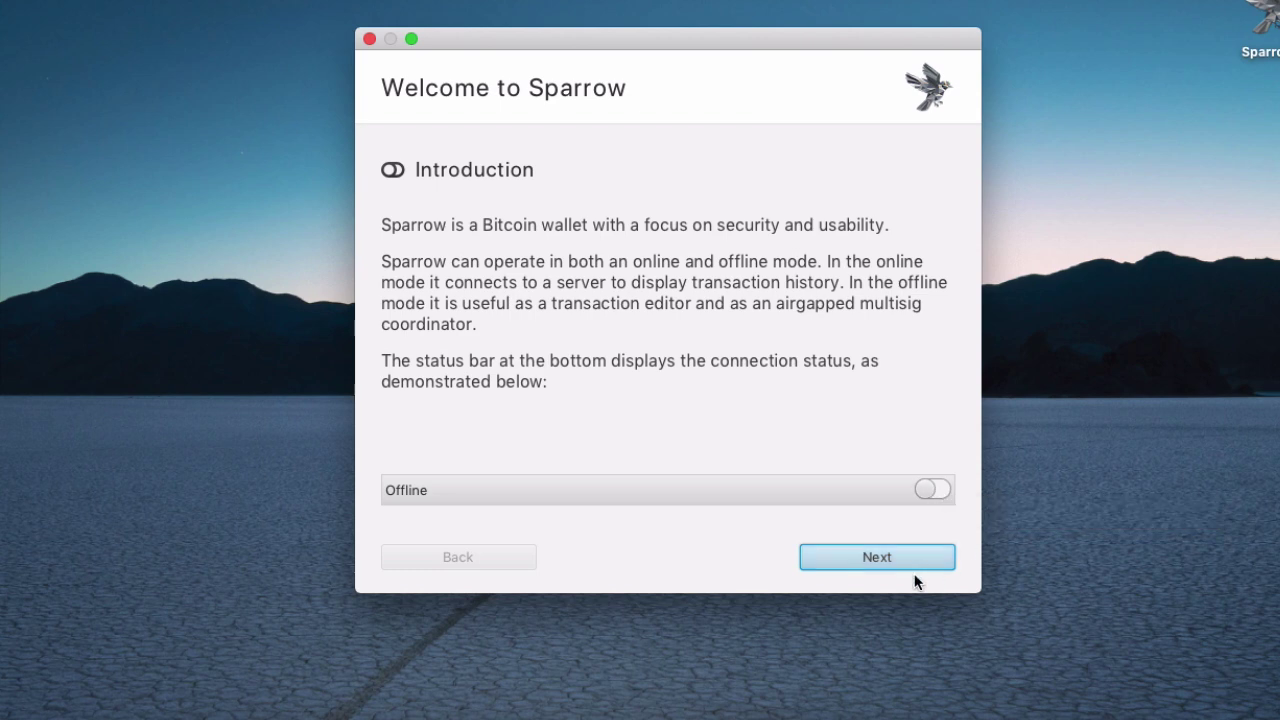
Advance from the Introduction page to the 'Connecting to a Public Server' page.
click(884, 558)
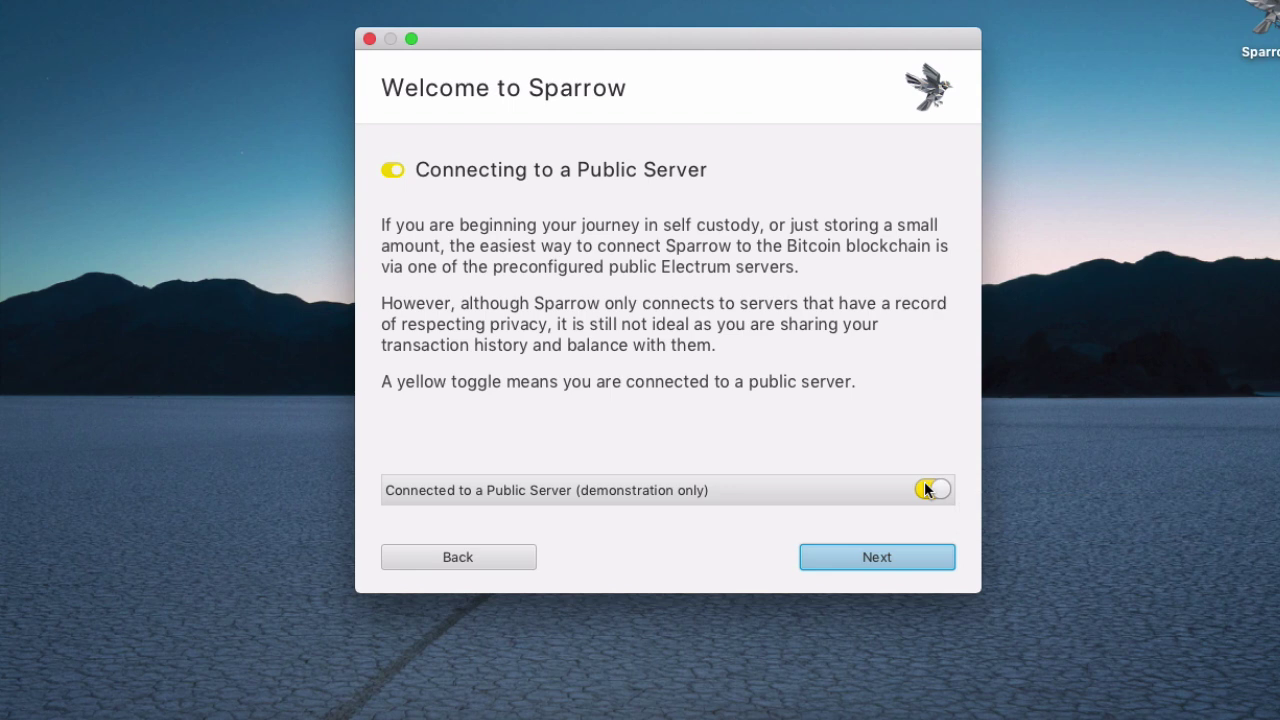
Advance past the Public Server and Bitcoin Core node pages to 'Connecting to a Private Electrum Server'.
click(879, 563)
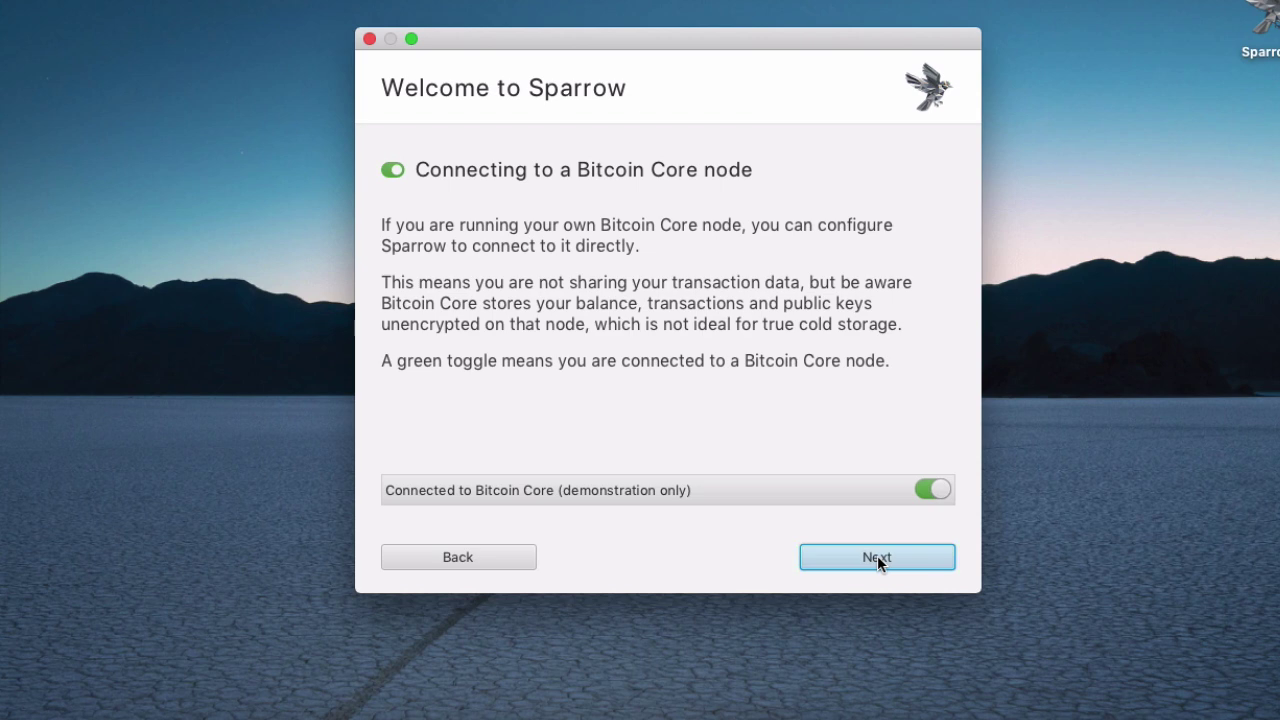
click(877, 562)
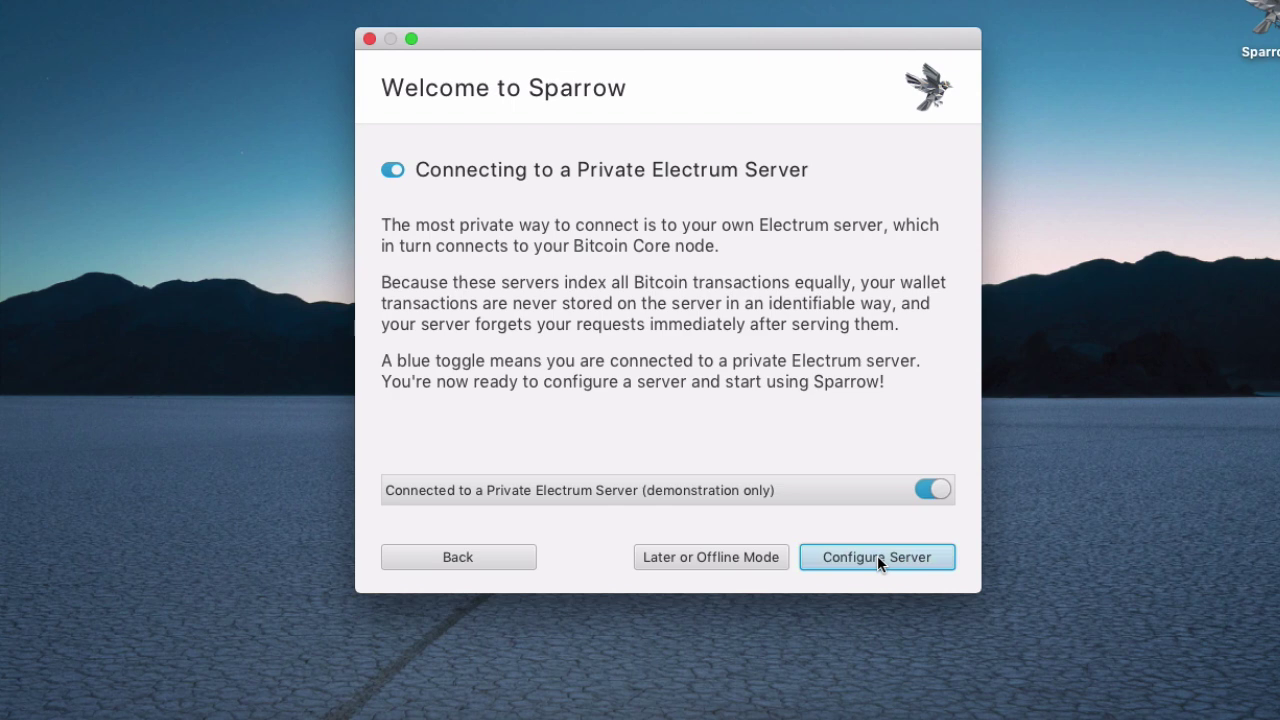
In the server settings, try Bitcoin Core and Private Electrum, then settle on Public Server.
click(877, 557)
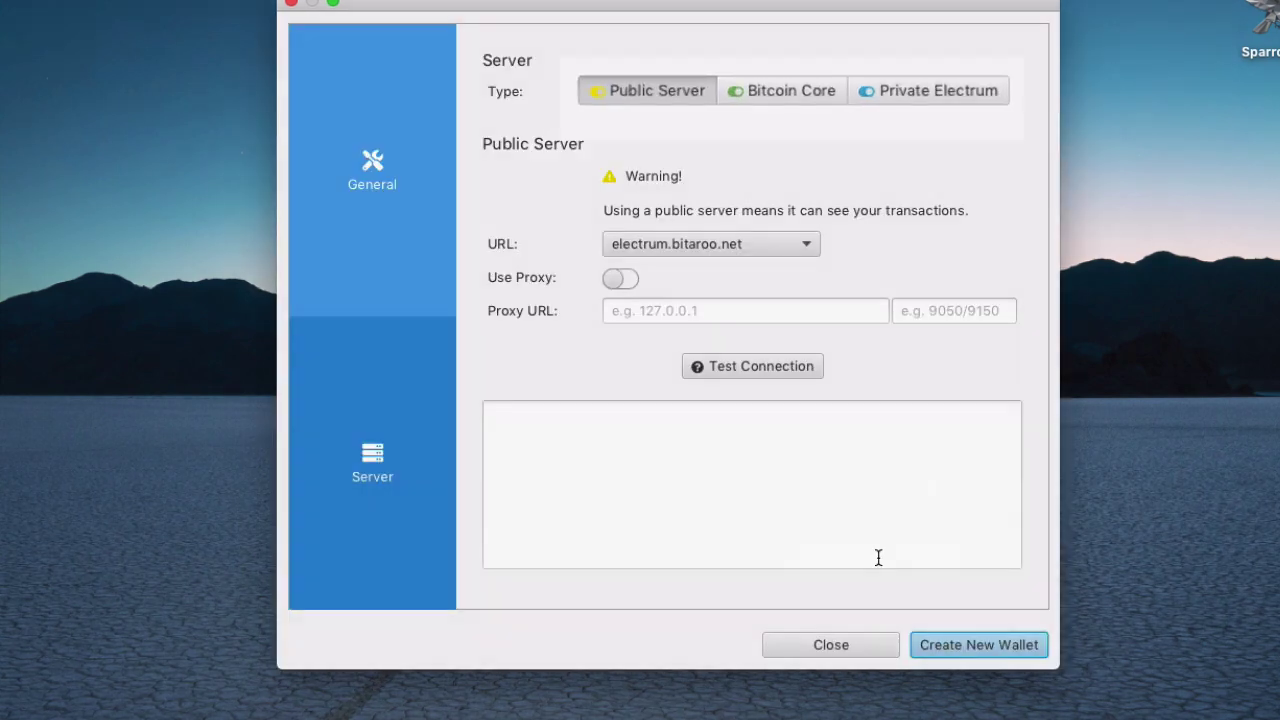
key(Tab)
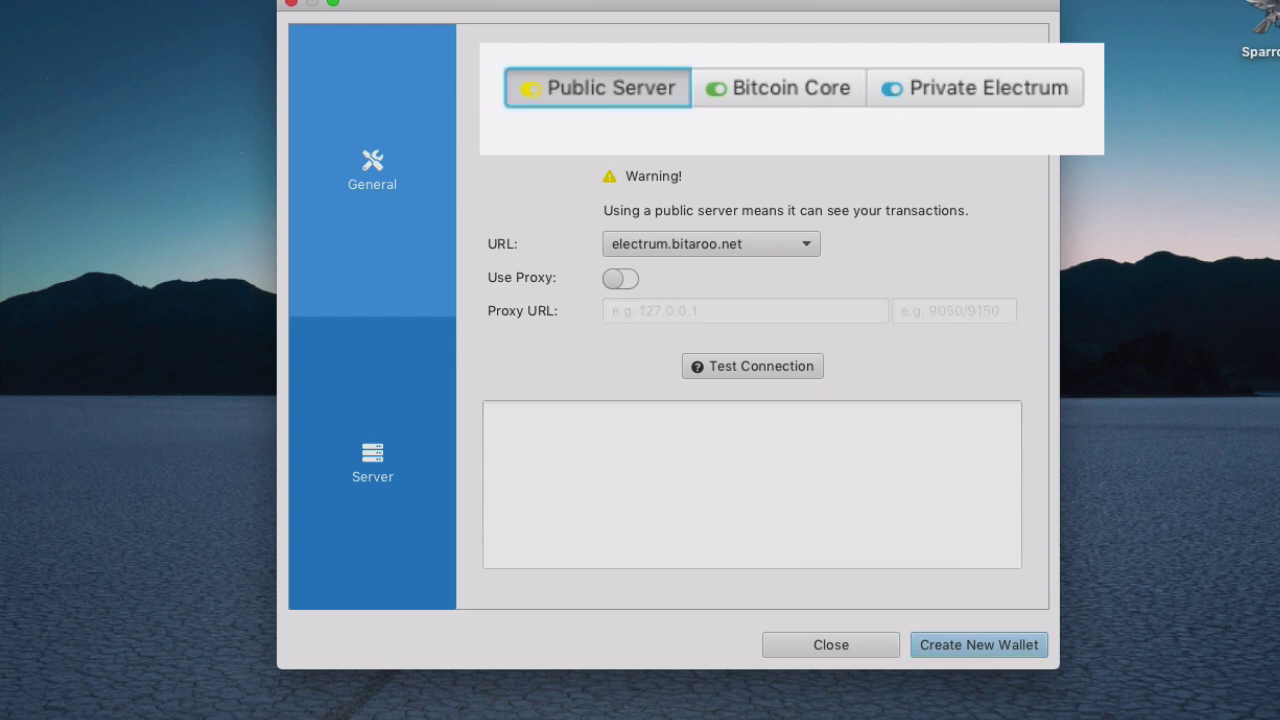
click(770, 89)
click(998, 90)
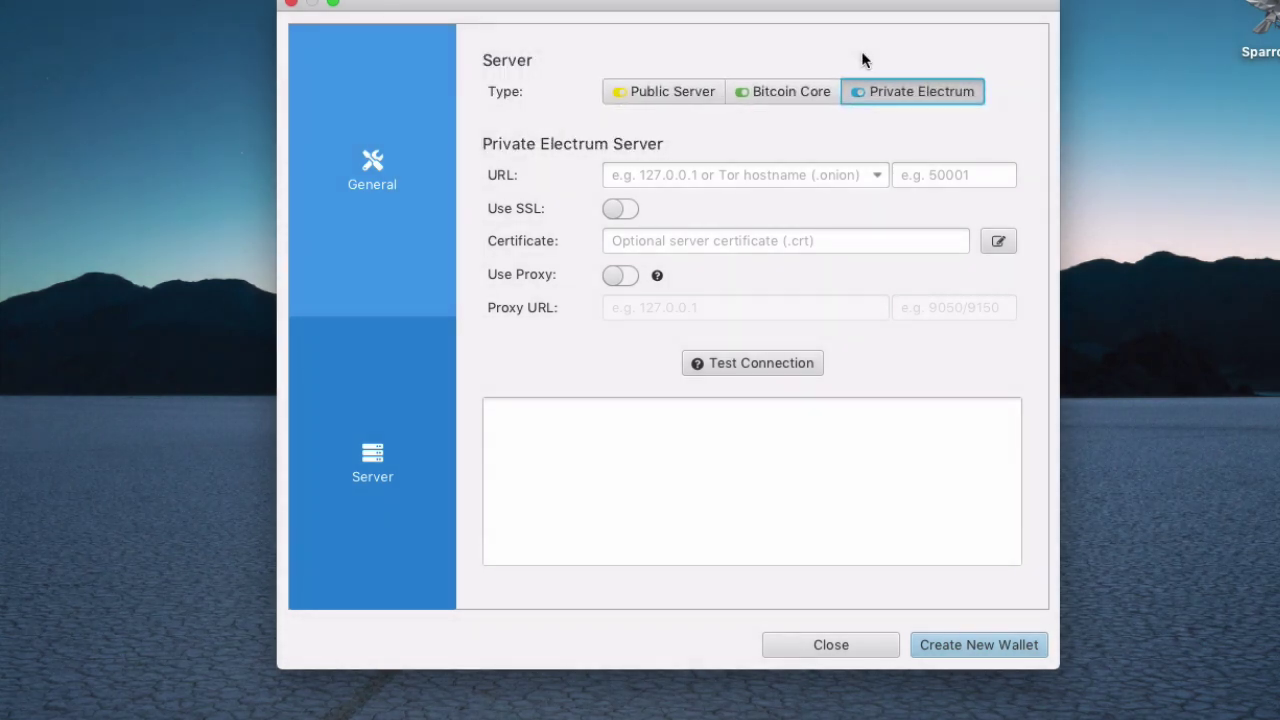
click(666, 89)
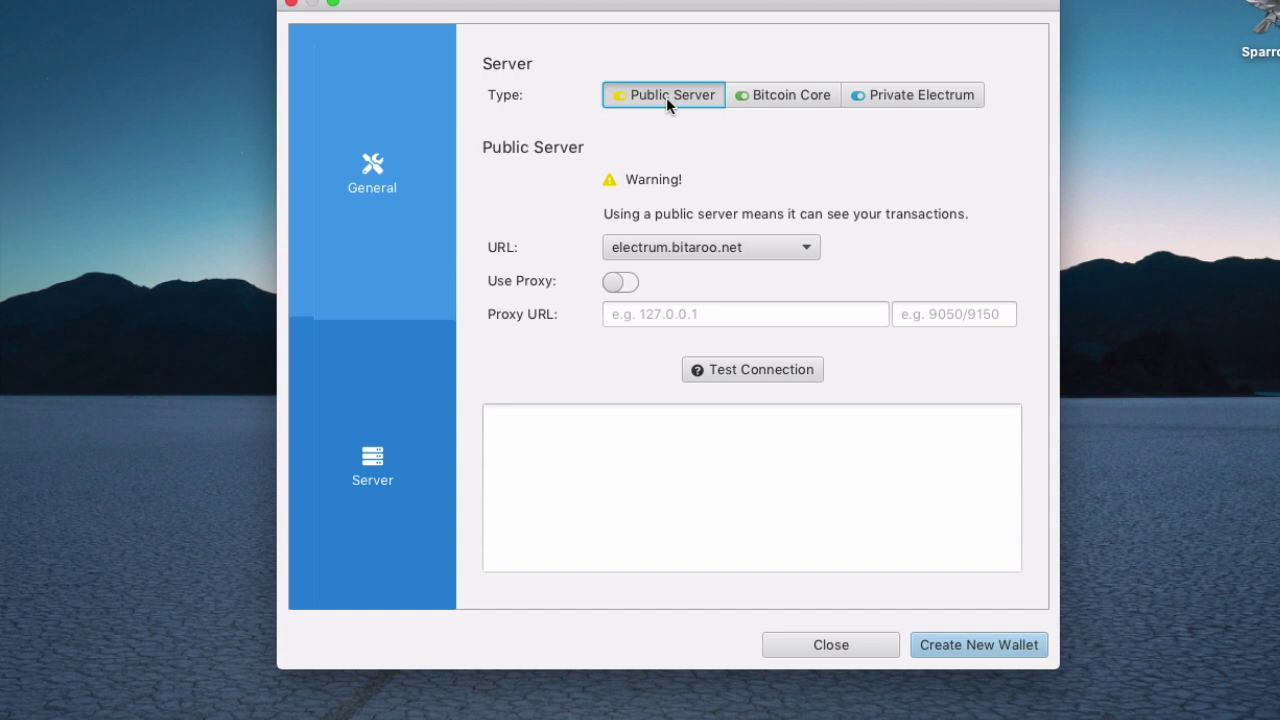
Select electrum.blockstream.info as the public server URL, with Use Proxy toggled on and back off.
click(807, 250)
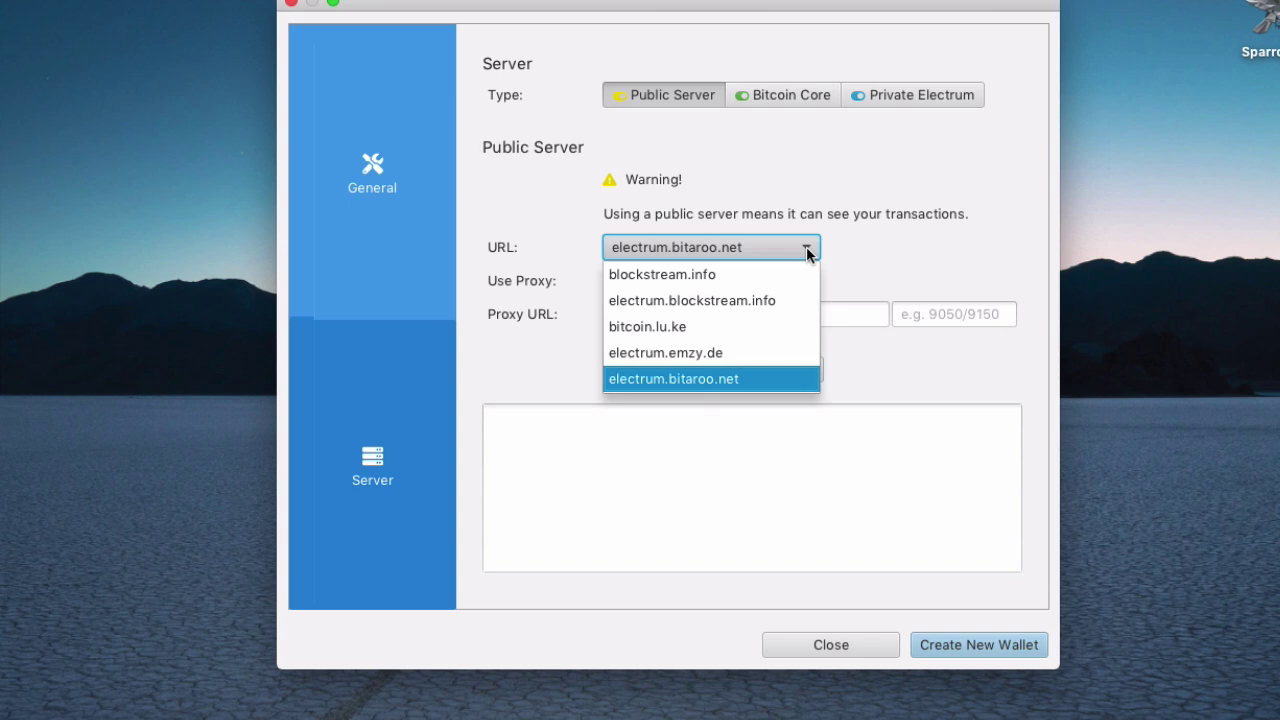
click(784, 301)
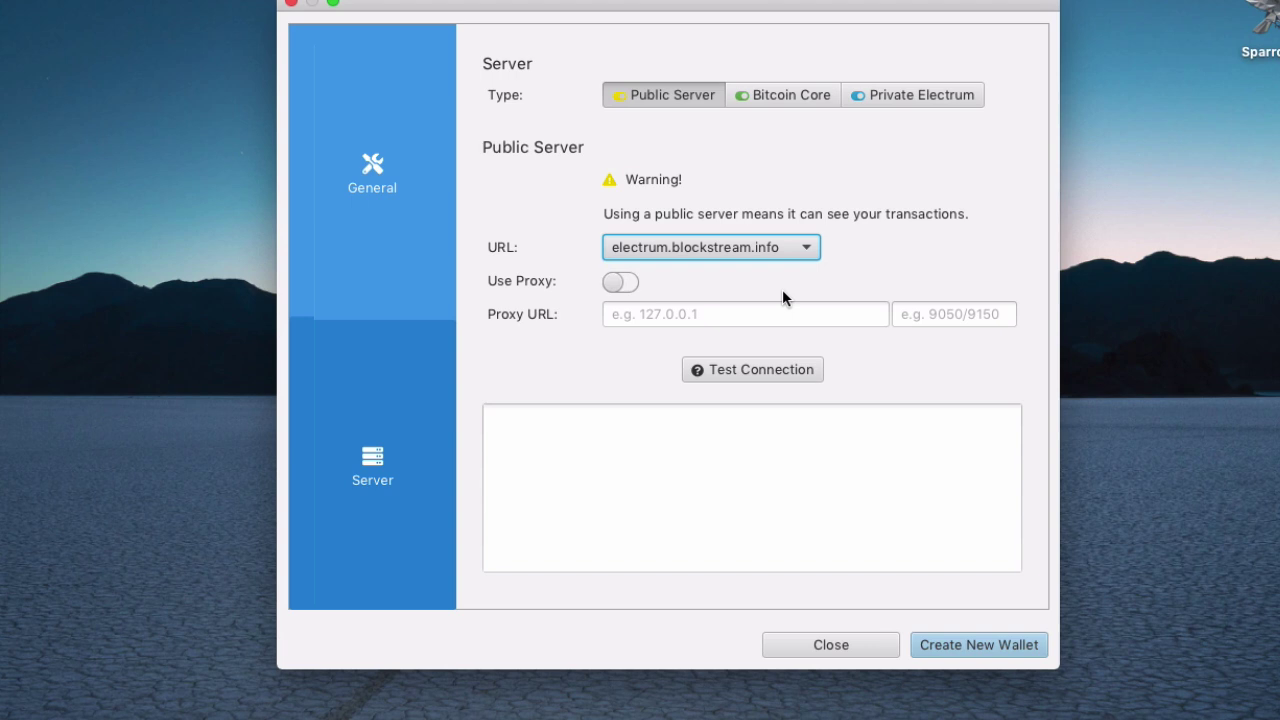
click(626, 285)
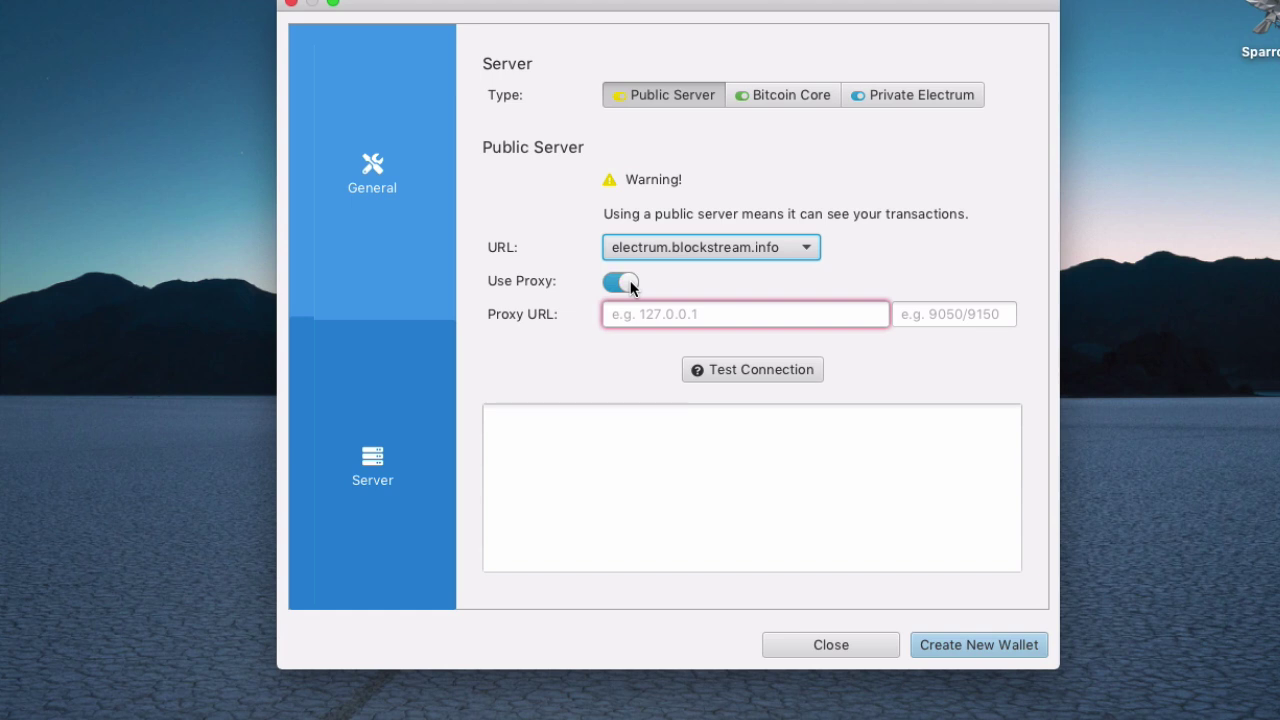
click(614, 285)
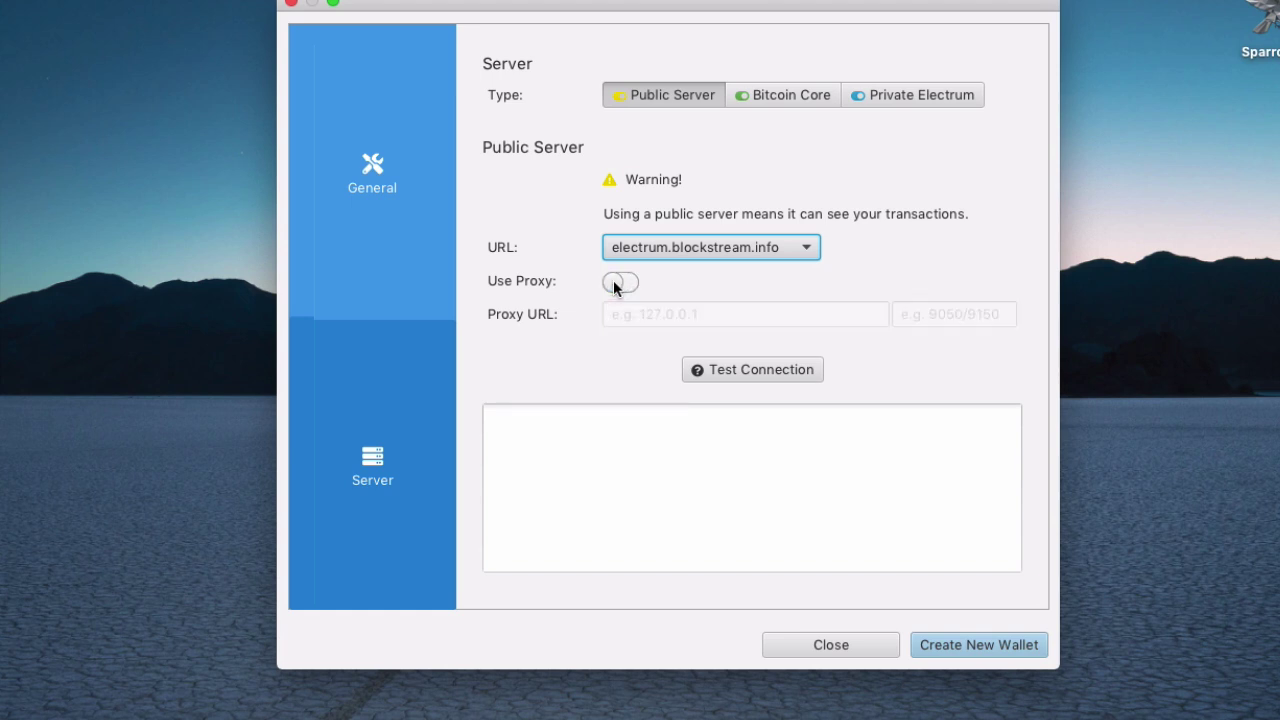
Test the electrum.blockstream.info connection and highlight 'electrs-esplora' in the result.
click(748, 369)
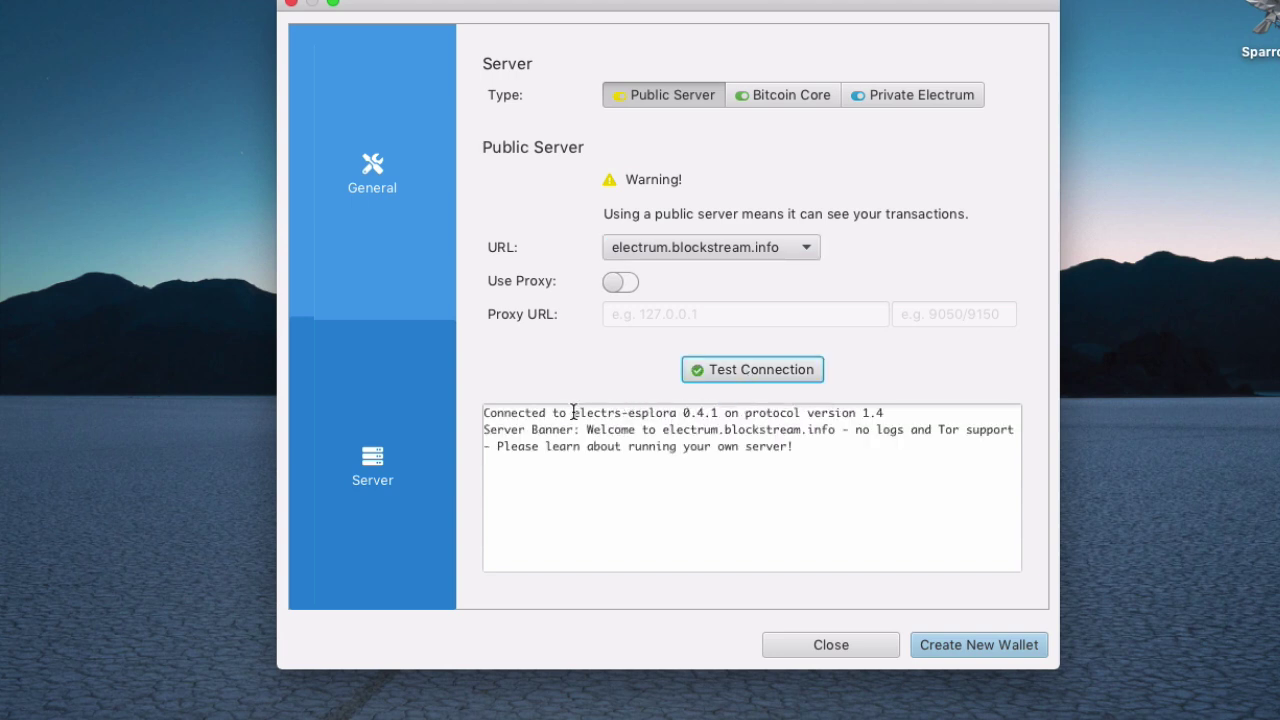
drag(573, 412, 679, 418)
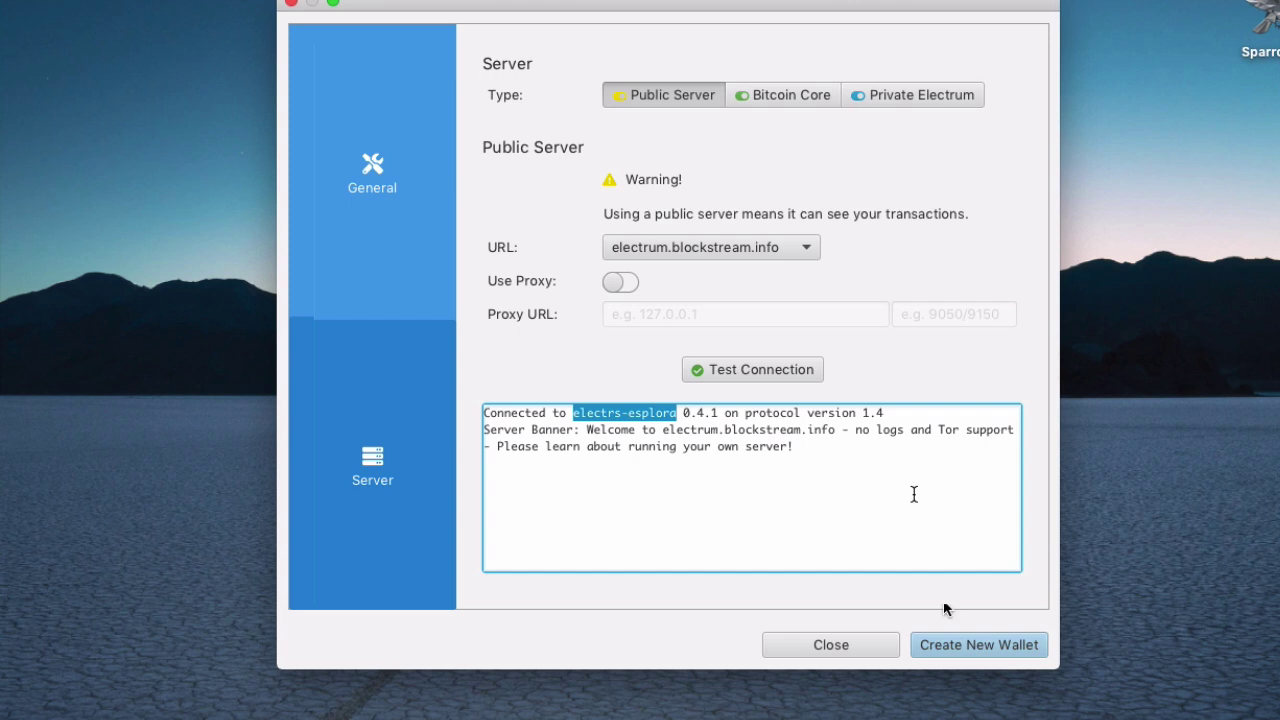
Start a new wallet, enter the name 'uno', and create it.
click(965, 645)
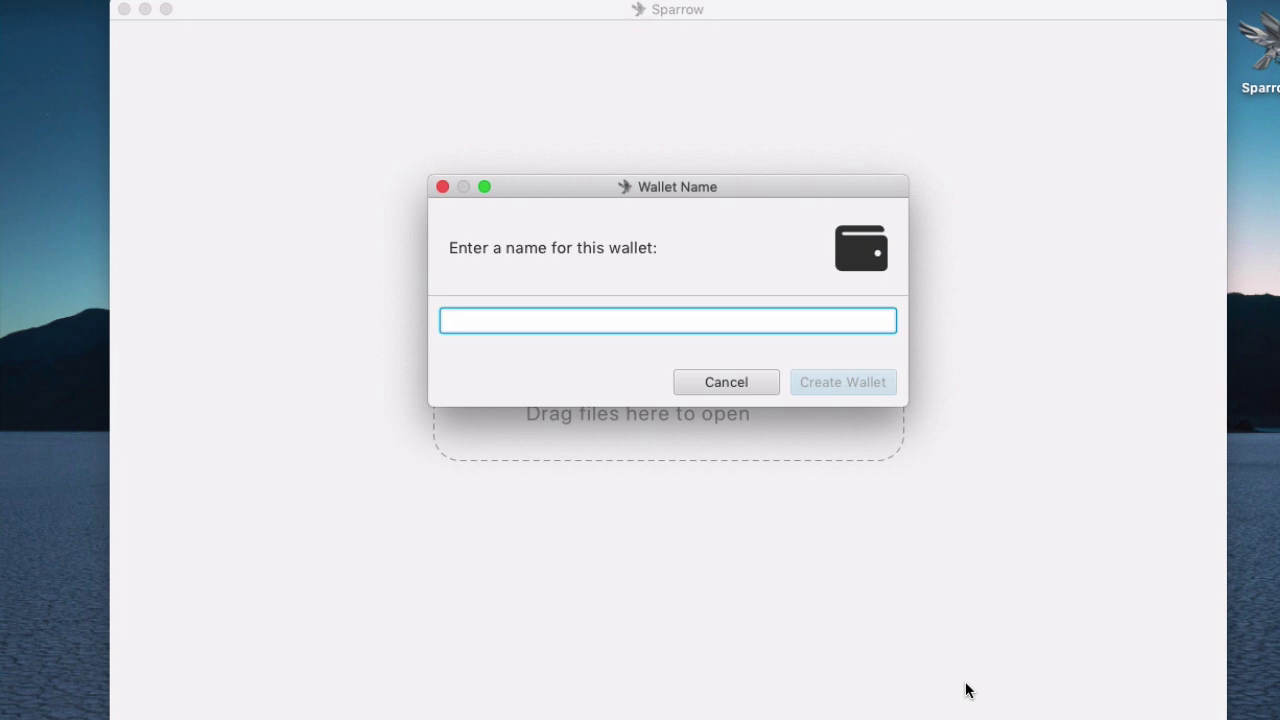
text(uno)
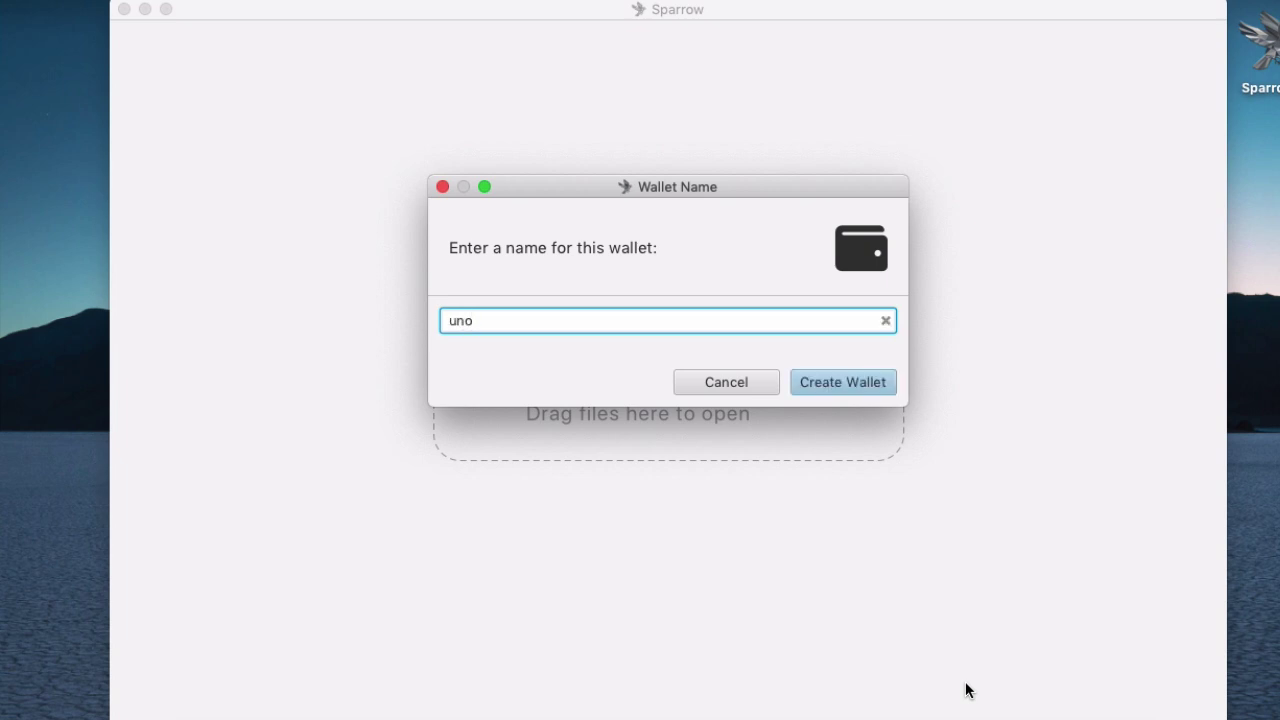
click(854, 385)
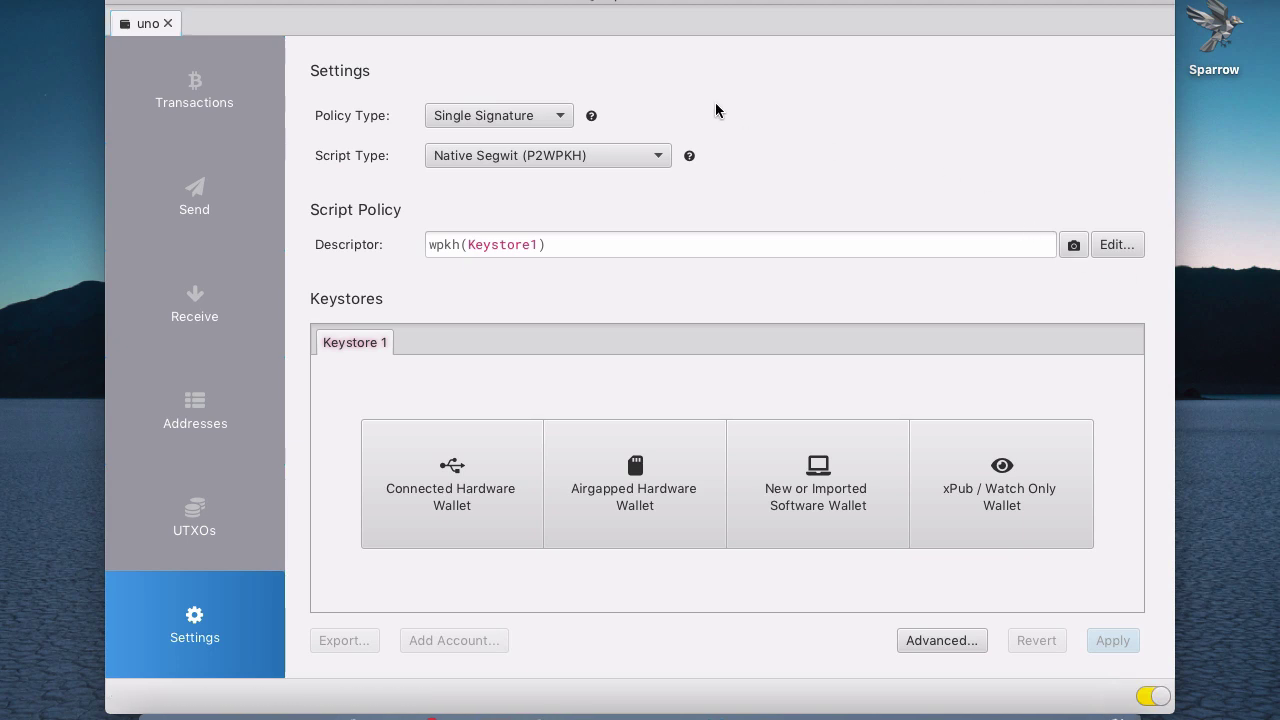
Open the Policy Type dropdown in the uno wallet's settings.
click(557, 119)
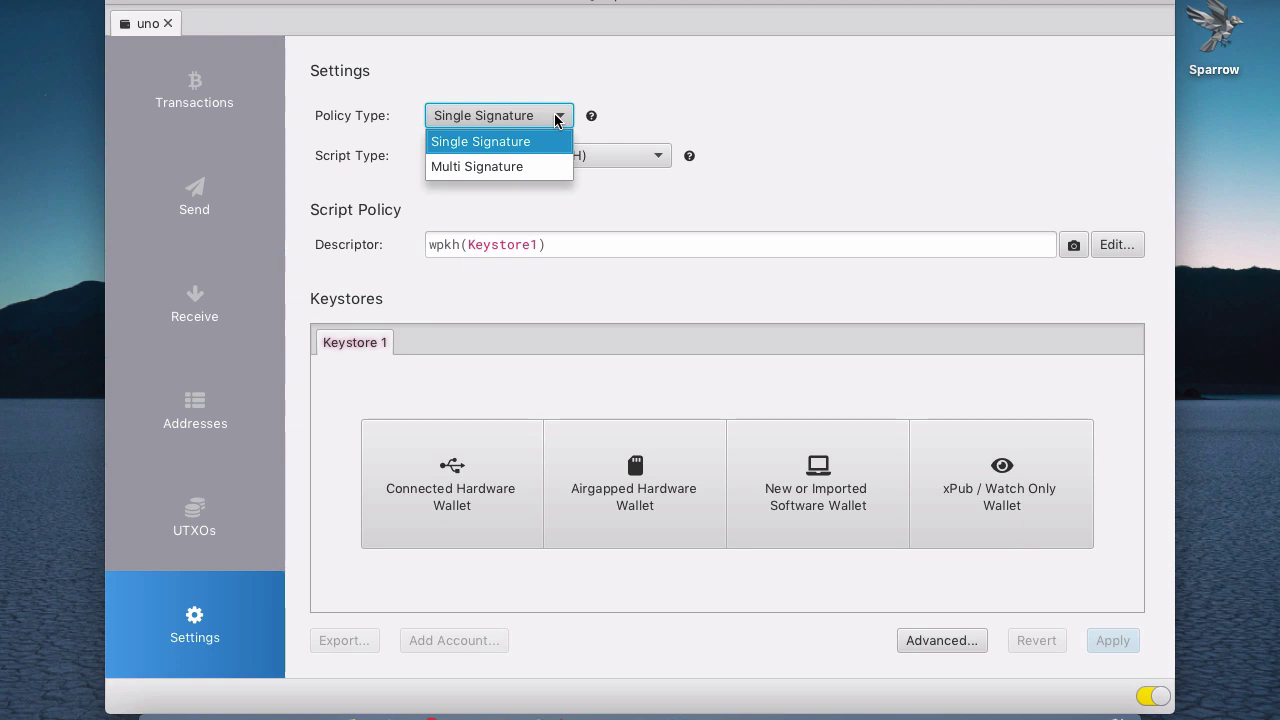
Close the Policy Type list, leaving the uno wallet on Single Signature.
click(557, 117)
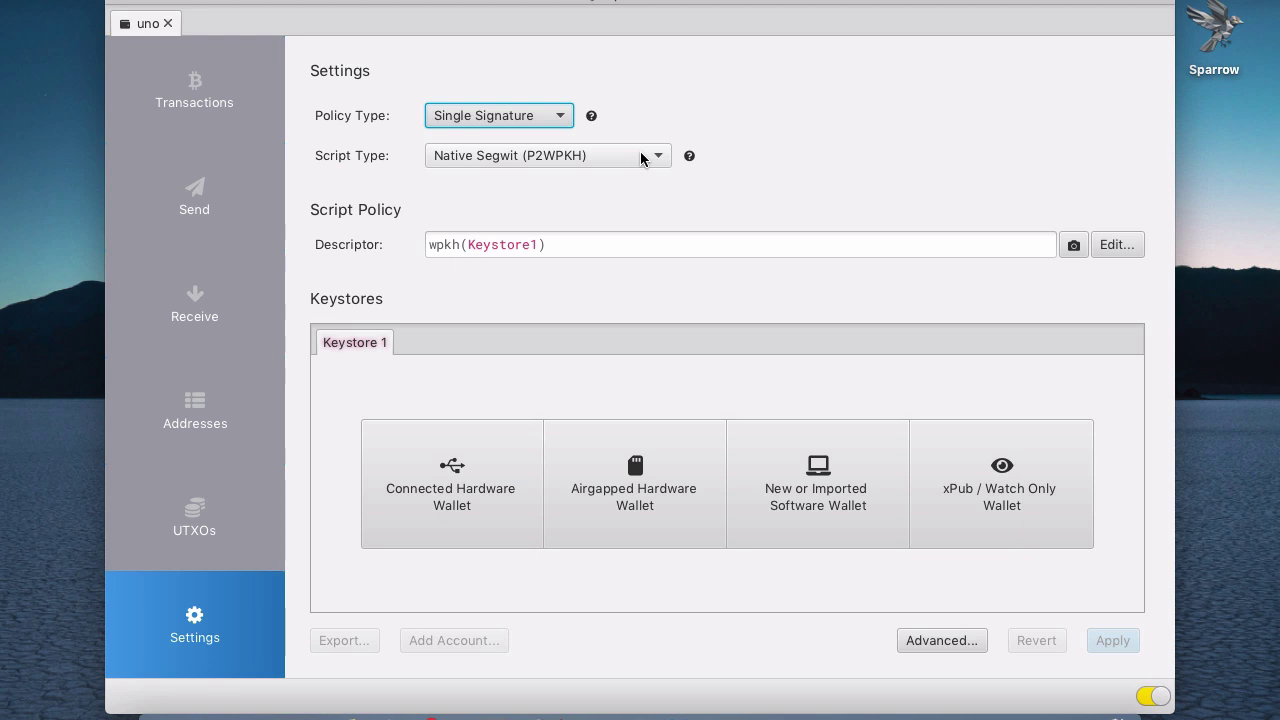
Show the Script Type list (Legacy, Nested Segwit, Native Segwit, Taproot) with Native Segwit still selected.
click(640, 156)
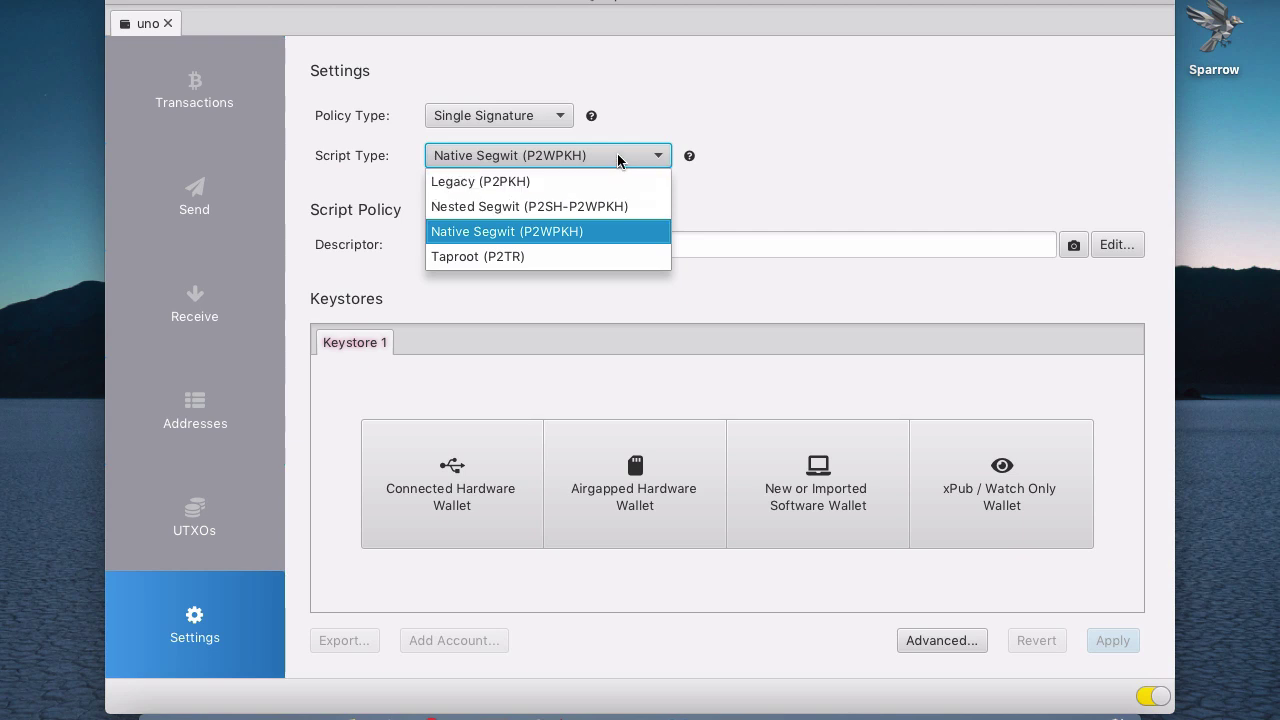
click(618, 160)
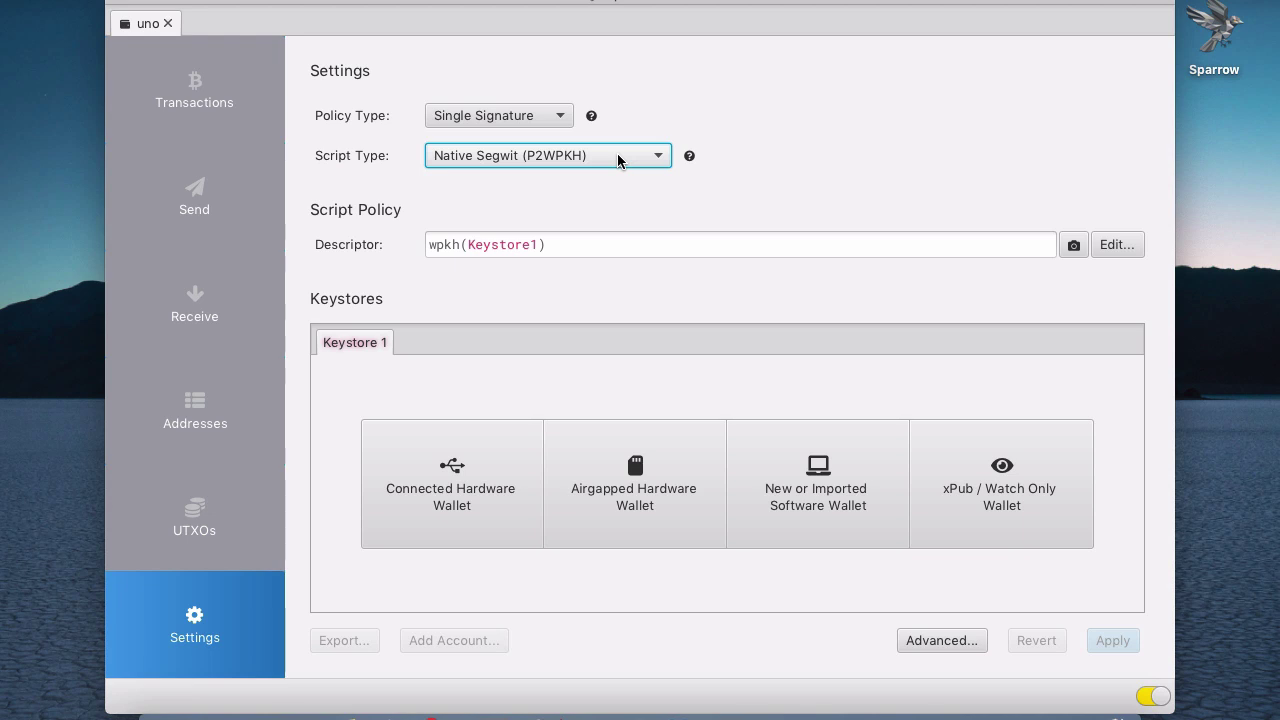
click(618, 160)
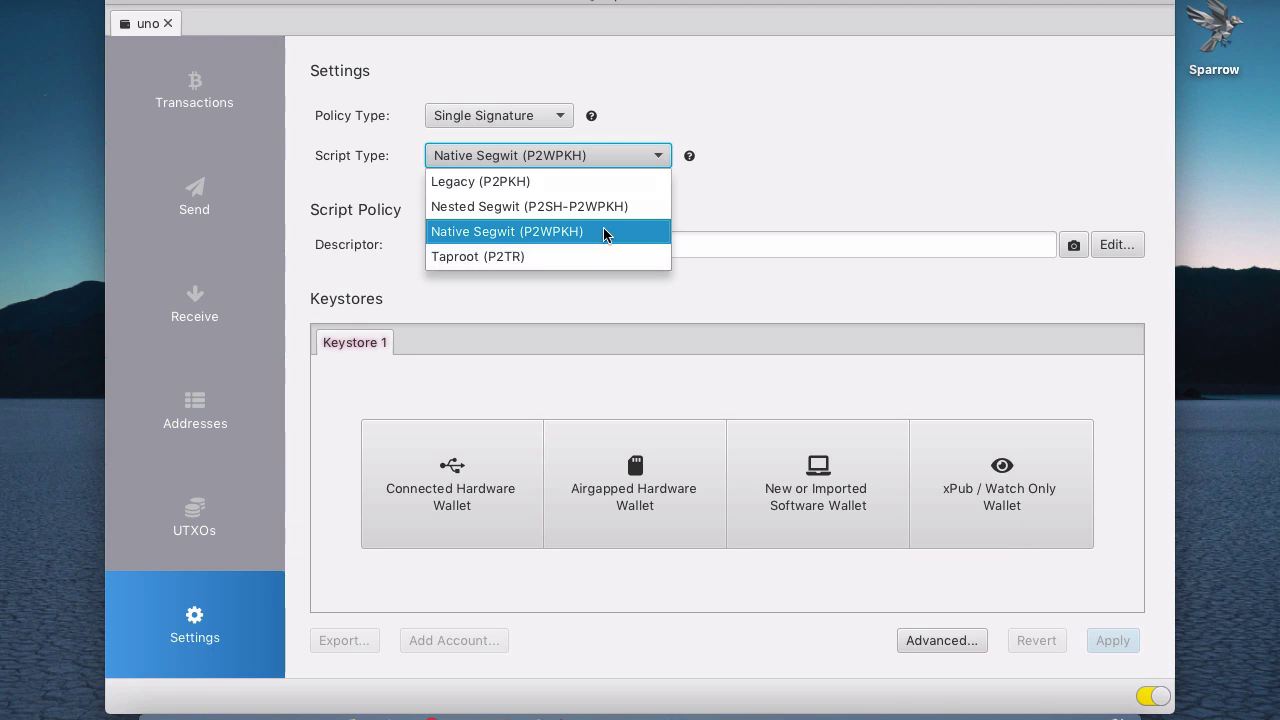
Pick Native Segwit (P2WPKH) from the Script Type list, keeping the wpkh(Keystore1) descriptor.
click(604, 233)
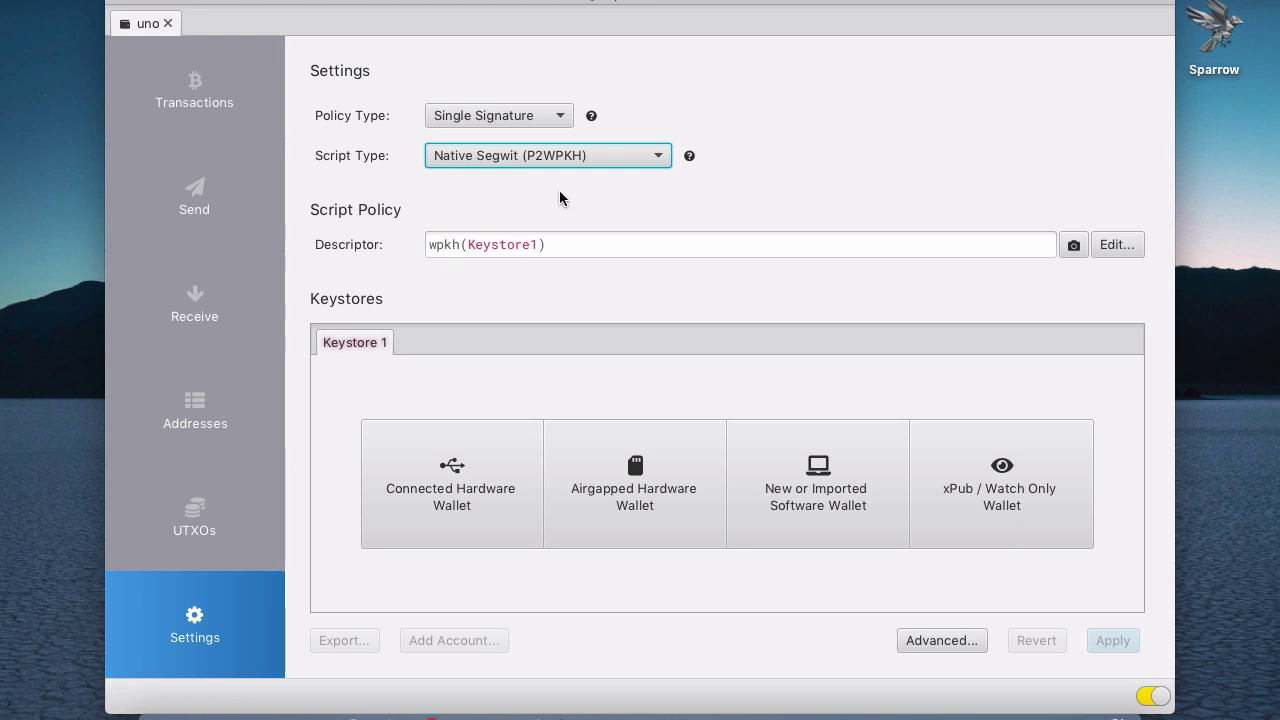
Try Legacy, Nested Segwit and Taproot script types, then settle back on Native Segwit (P2WPKH).
click(663, 156)
click(571, 183)
click(661, 157)
click(641, 206)
click(657, 156)
click(591, 256)
click(658, 156)
click(596, 226)
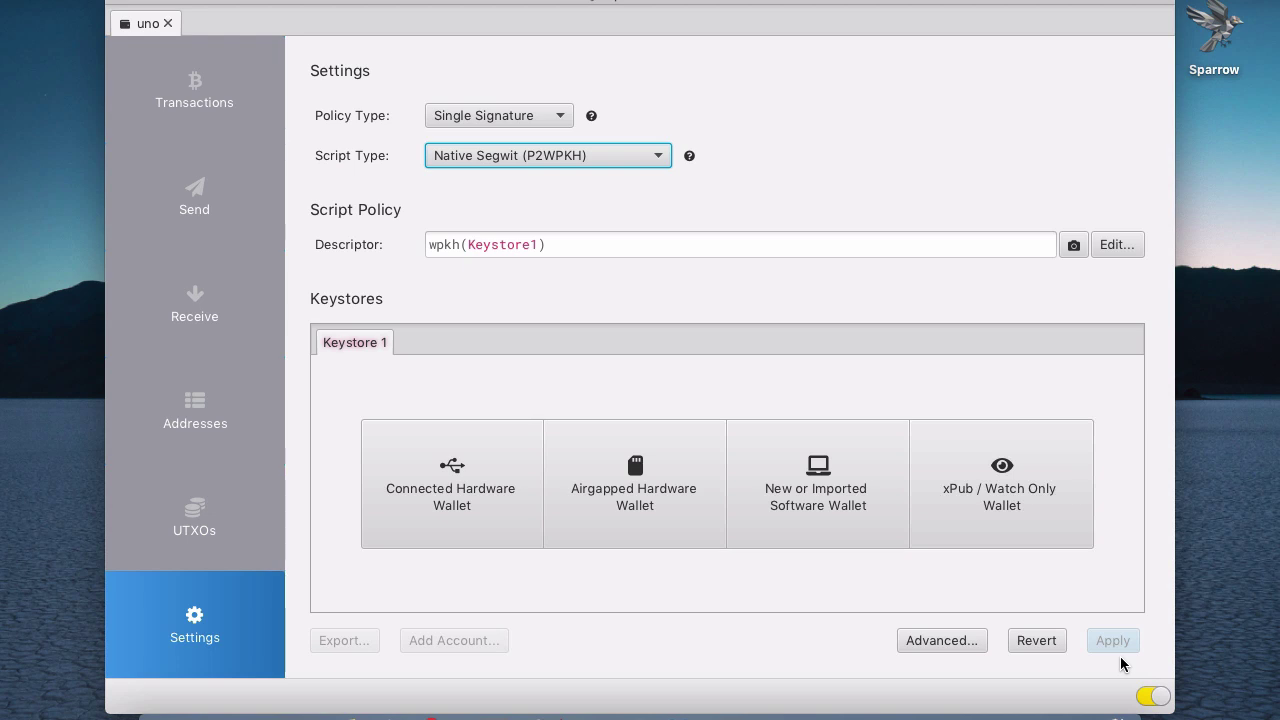
click(1124, 252)
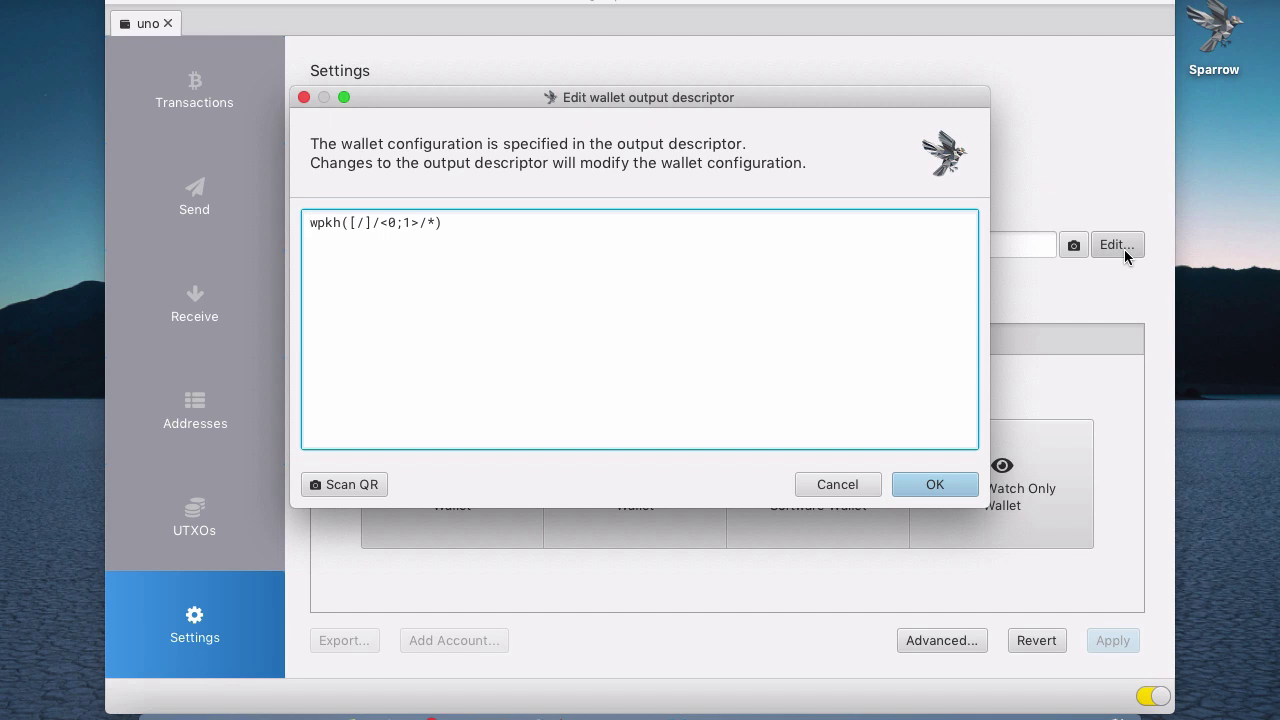
click(836, 485)
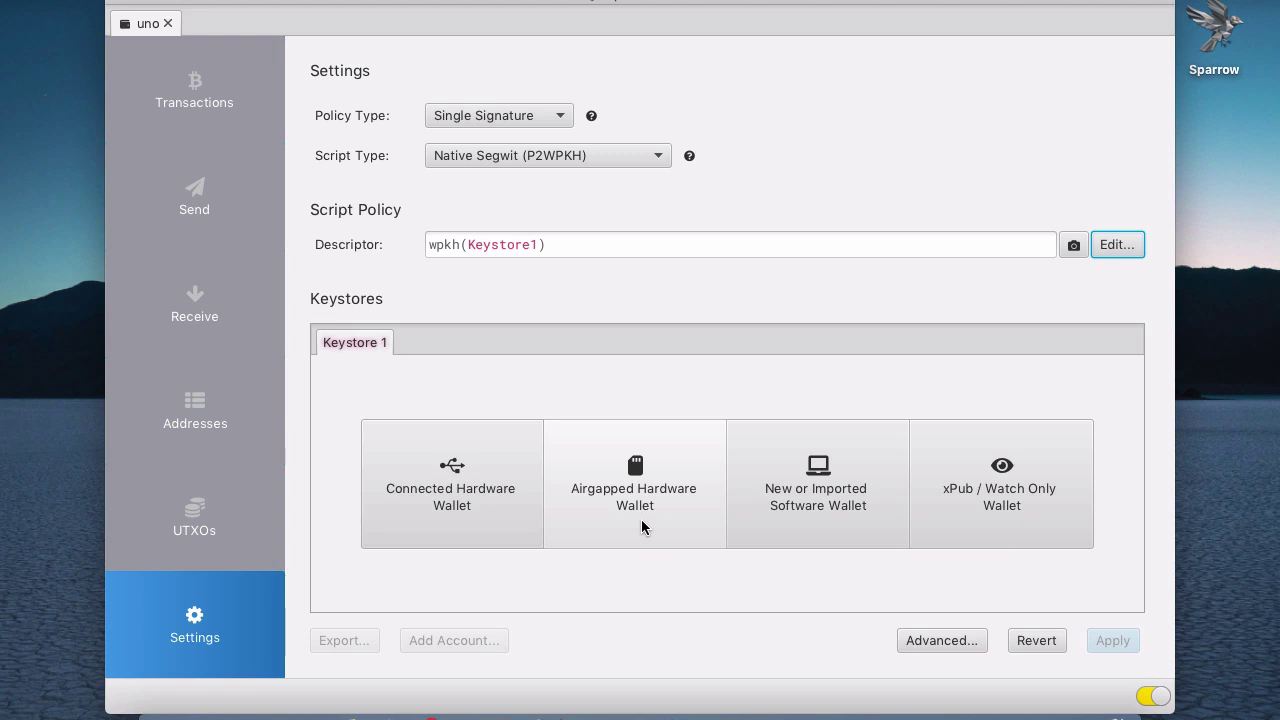
click(641, 520)
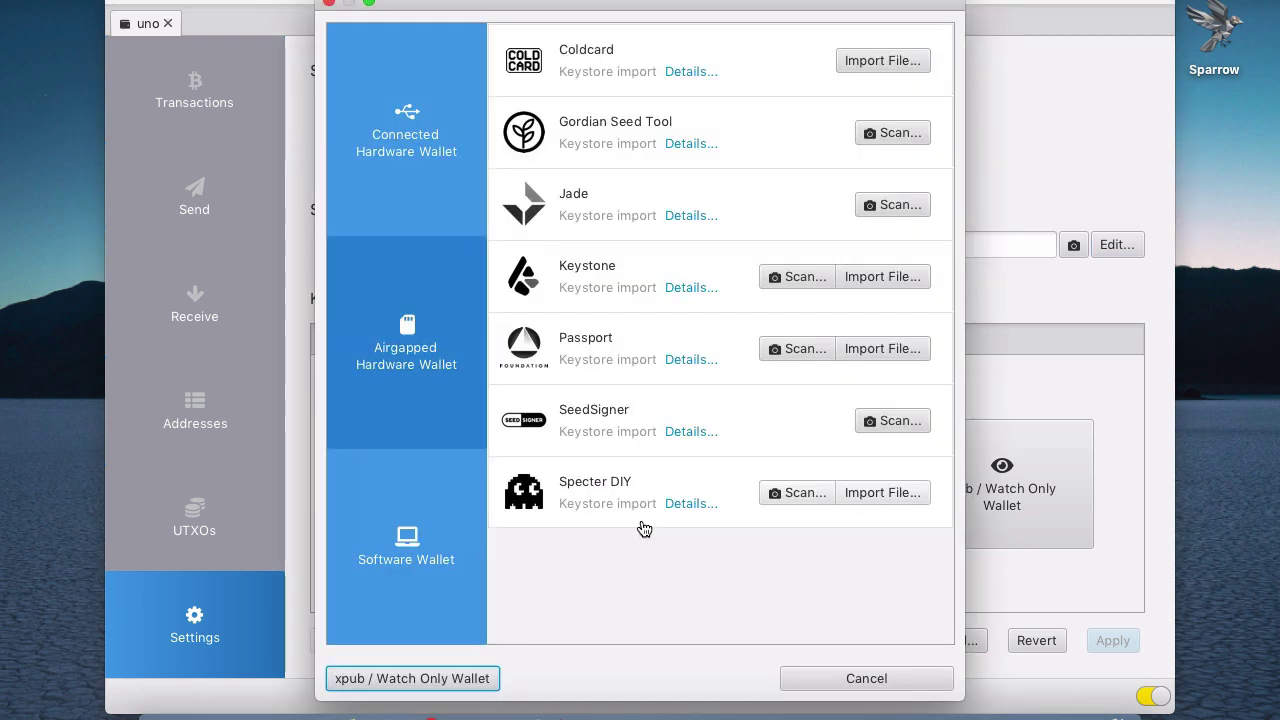
click(866, 679)
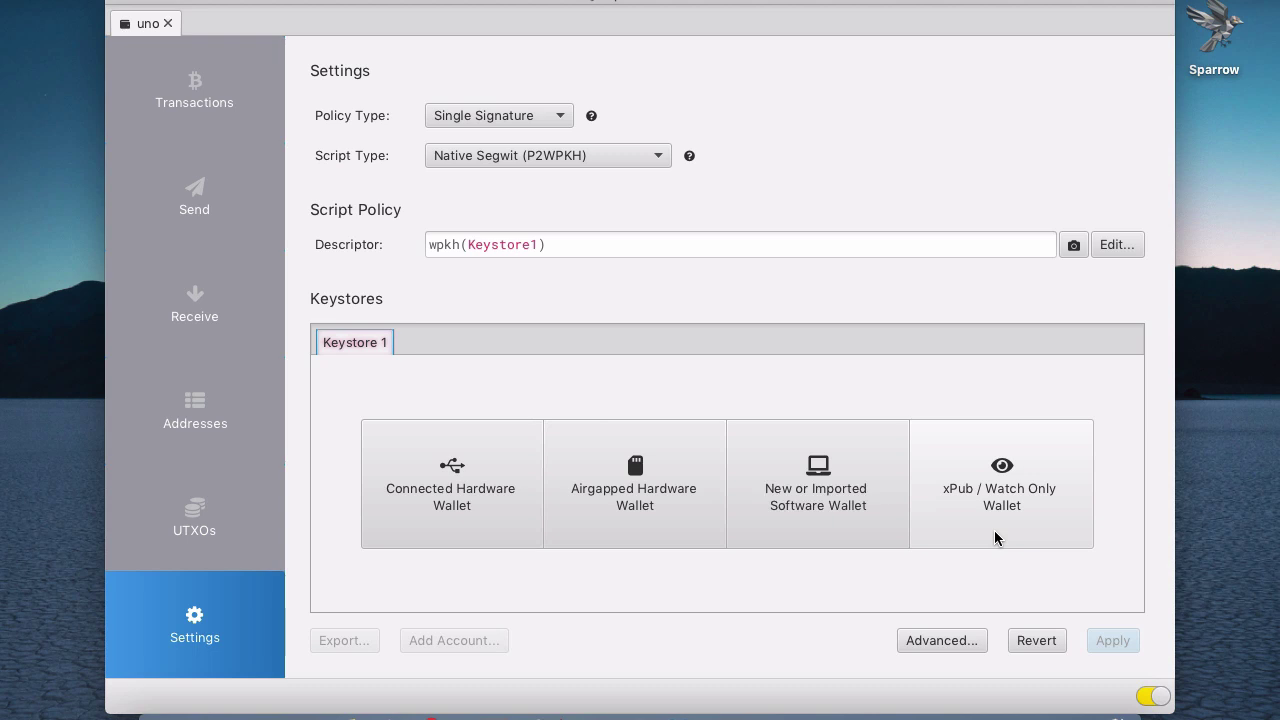
Open the Advanced settings and keep Watch addresses at All with gap limit 20.
click(938, 641)
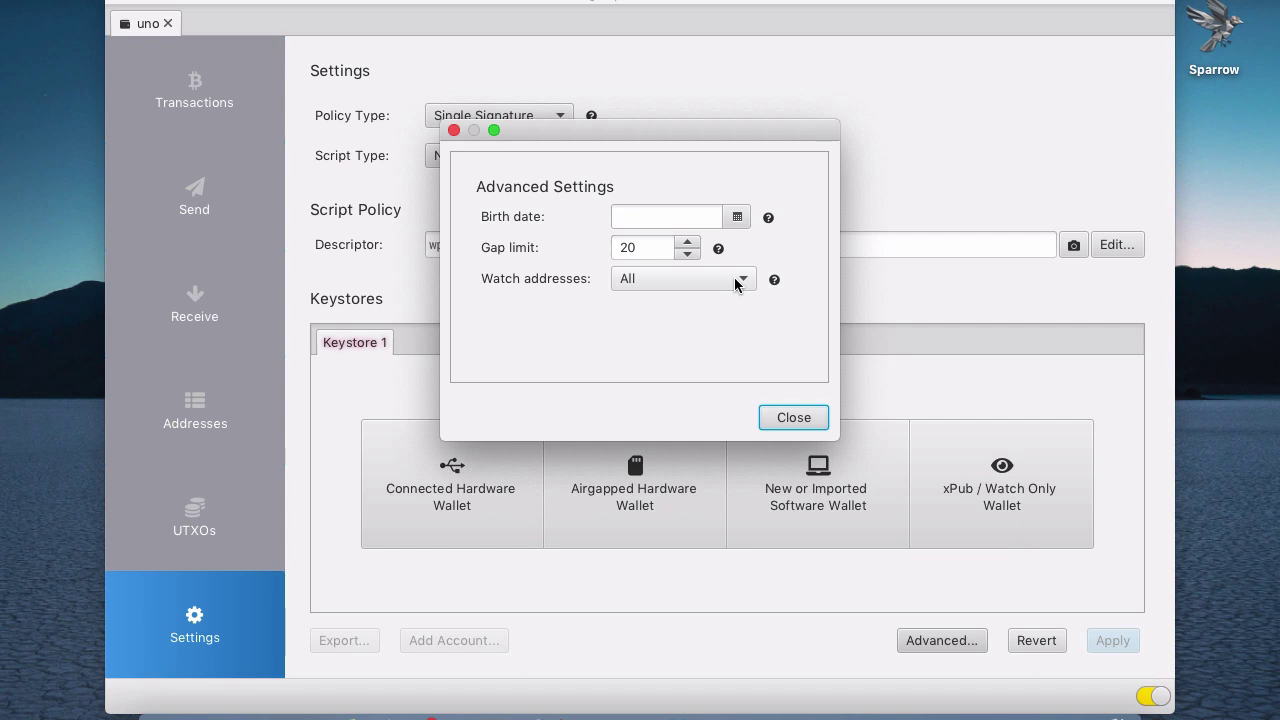
click(736, 285)
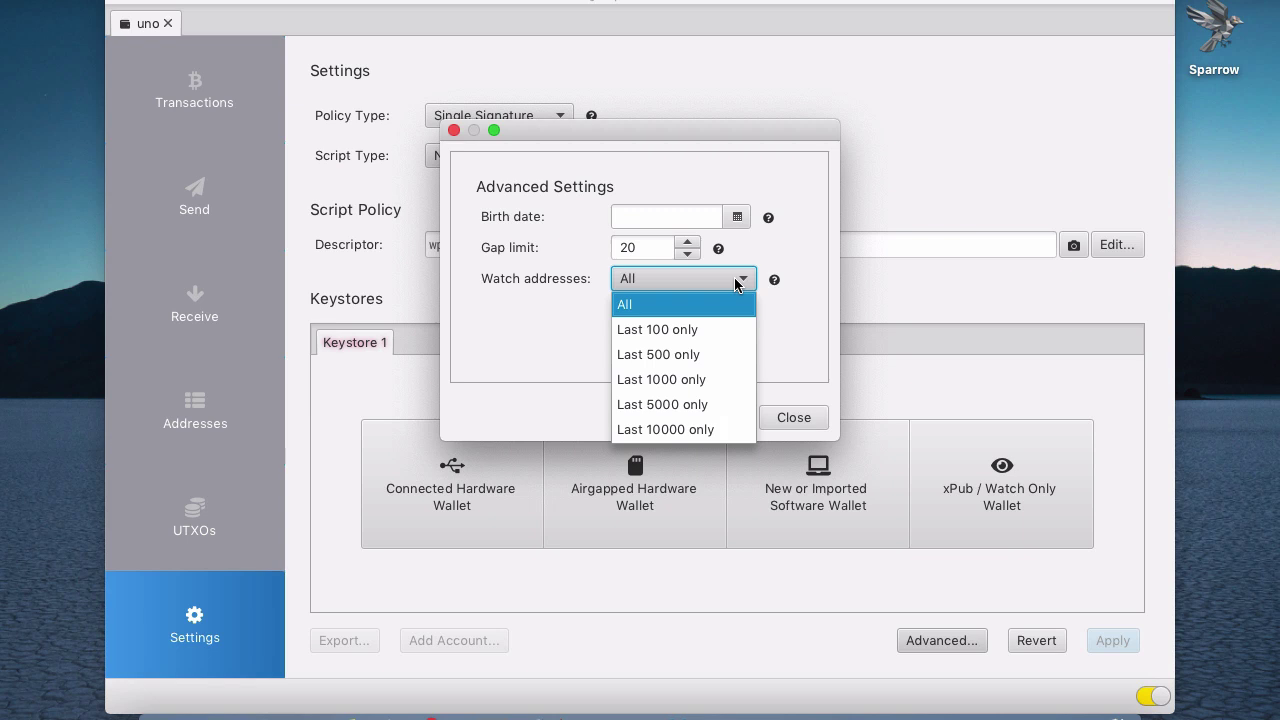
click(736, 285)
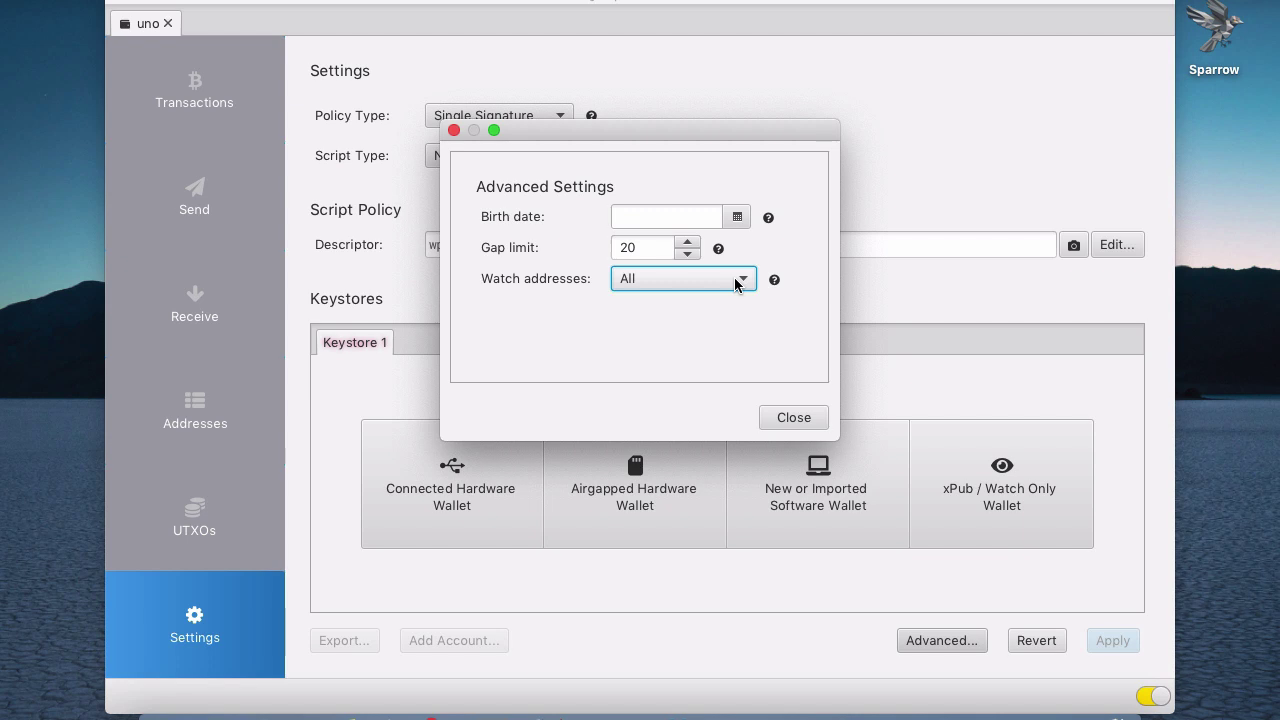
Close Advanced settings, start a new Software Wallet keystore, and switch it to 12 mnemonic words.
click(795, 417)
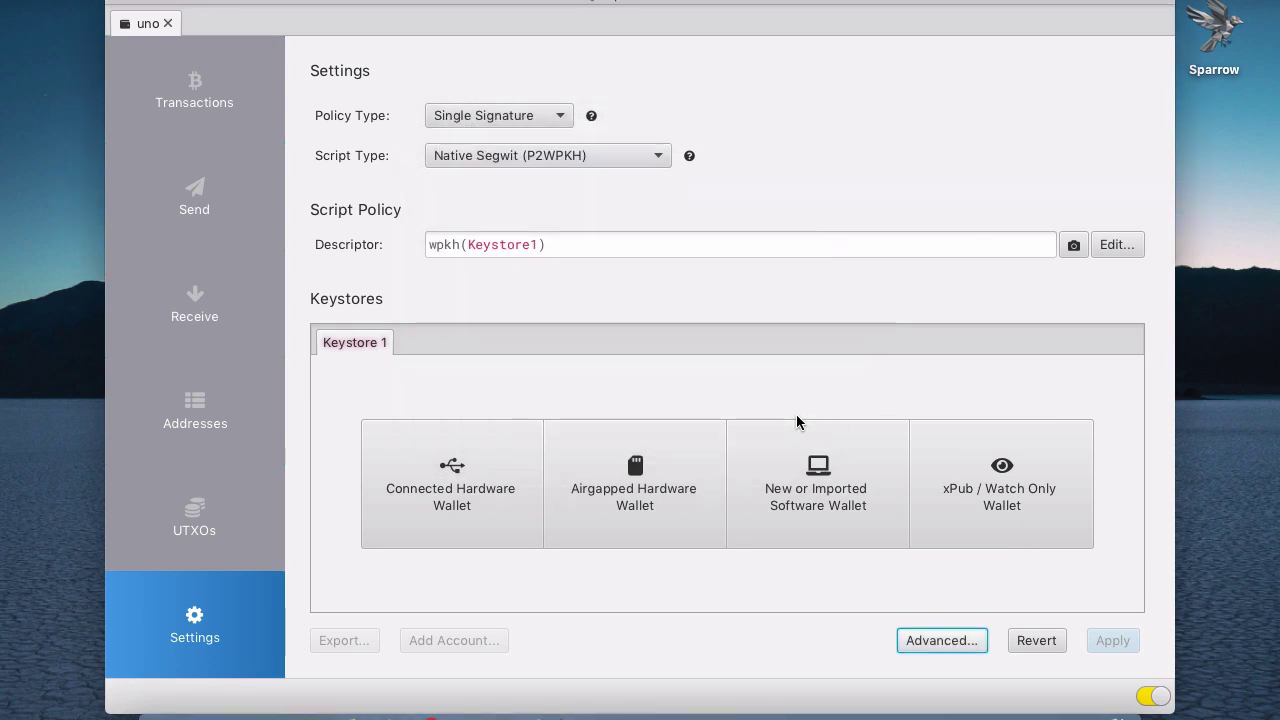
click(818, 490)
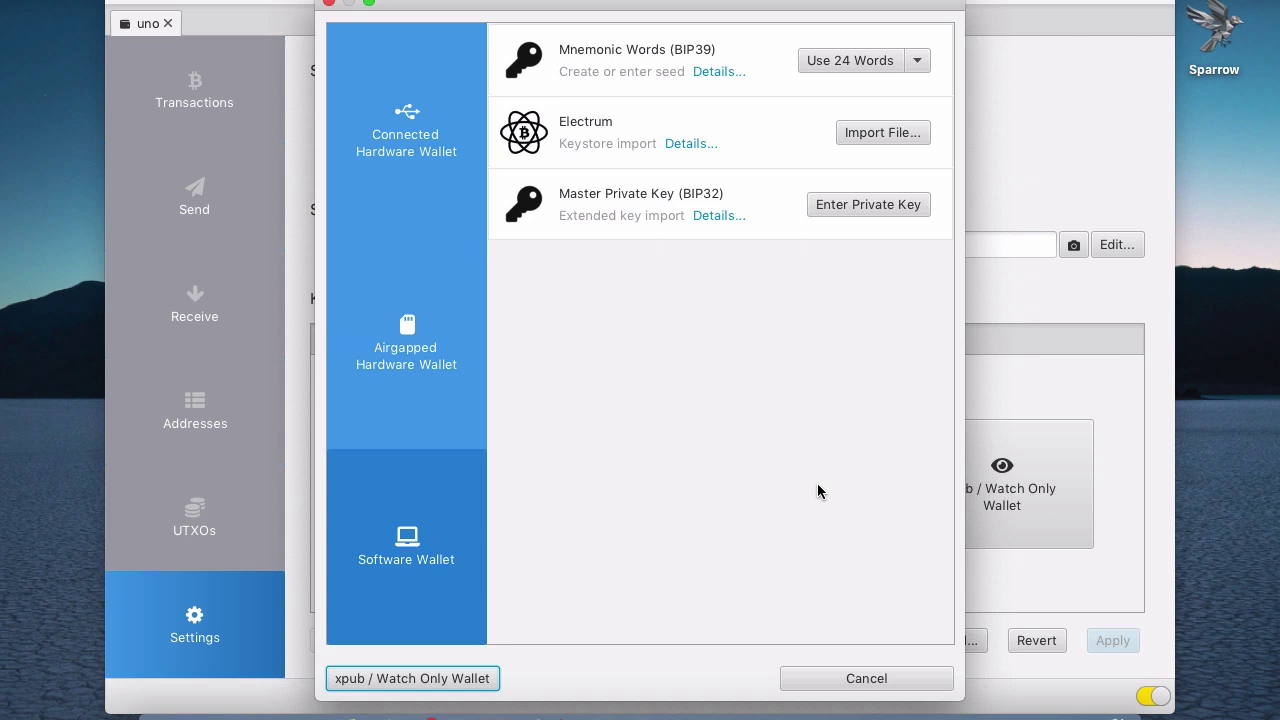
click(918, 62)
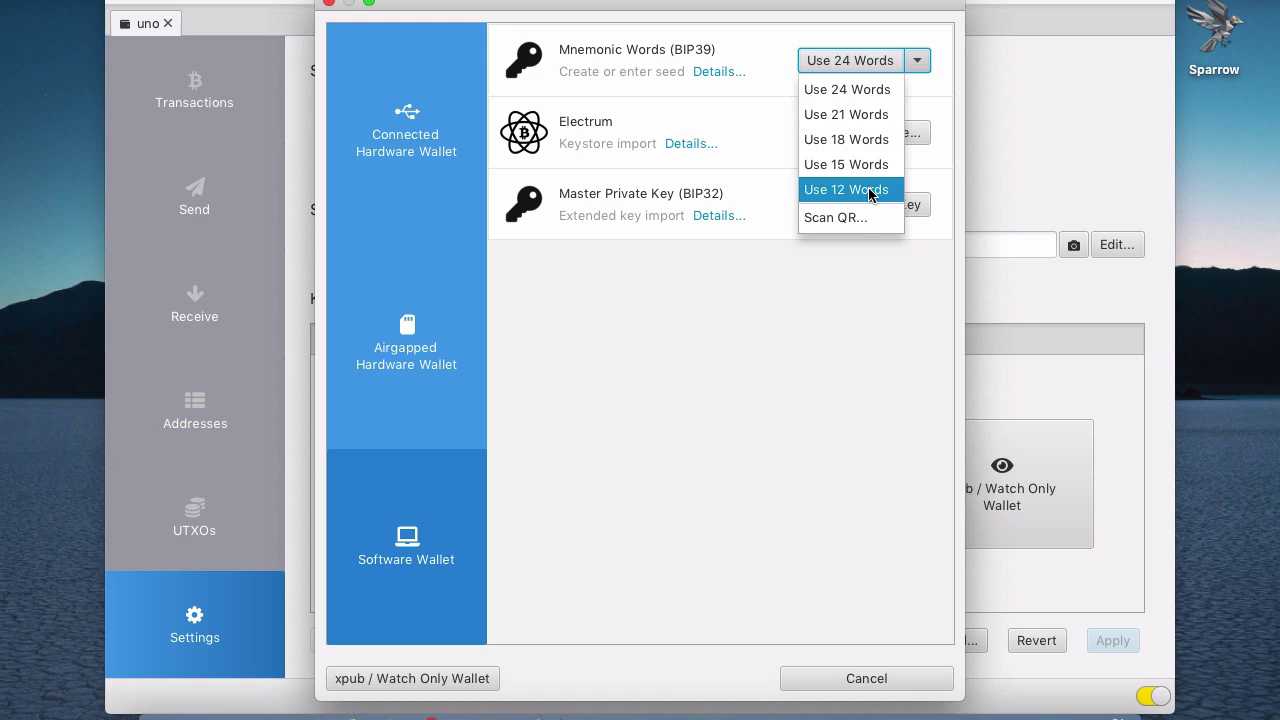
click(868, 193)
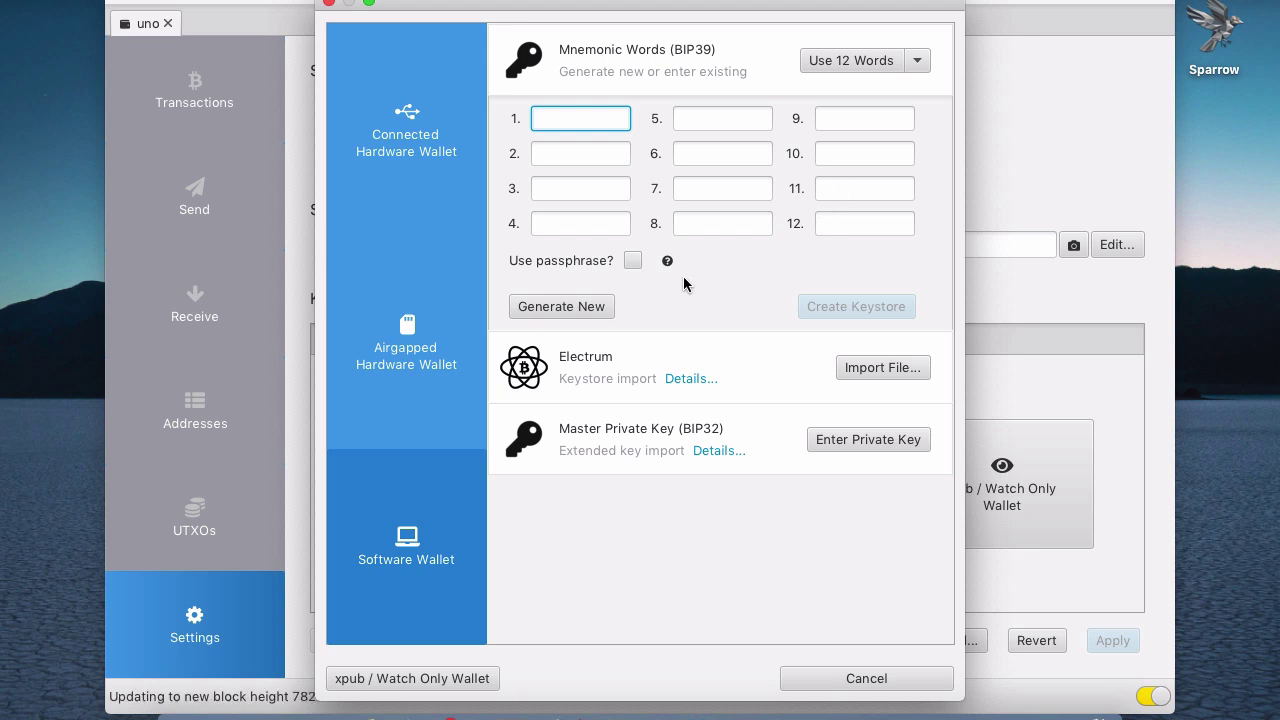
Generate a new random 12-word BIP39 seed for the keystore.
click(575, 309)
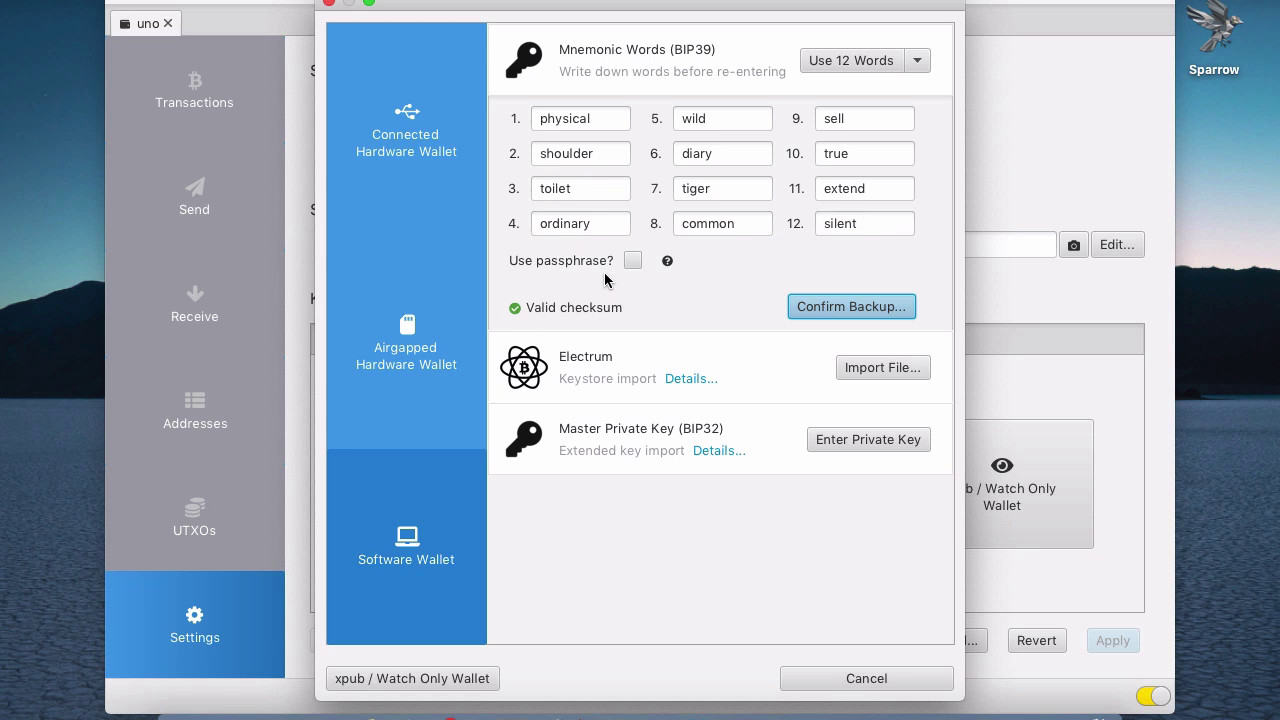
Confirm the backup by re-entering all 12 seed words, then create the keystore.
click(853, 309)
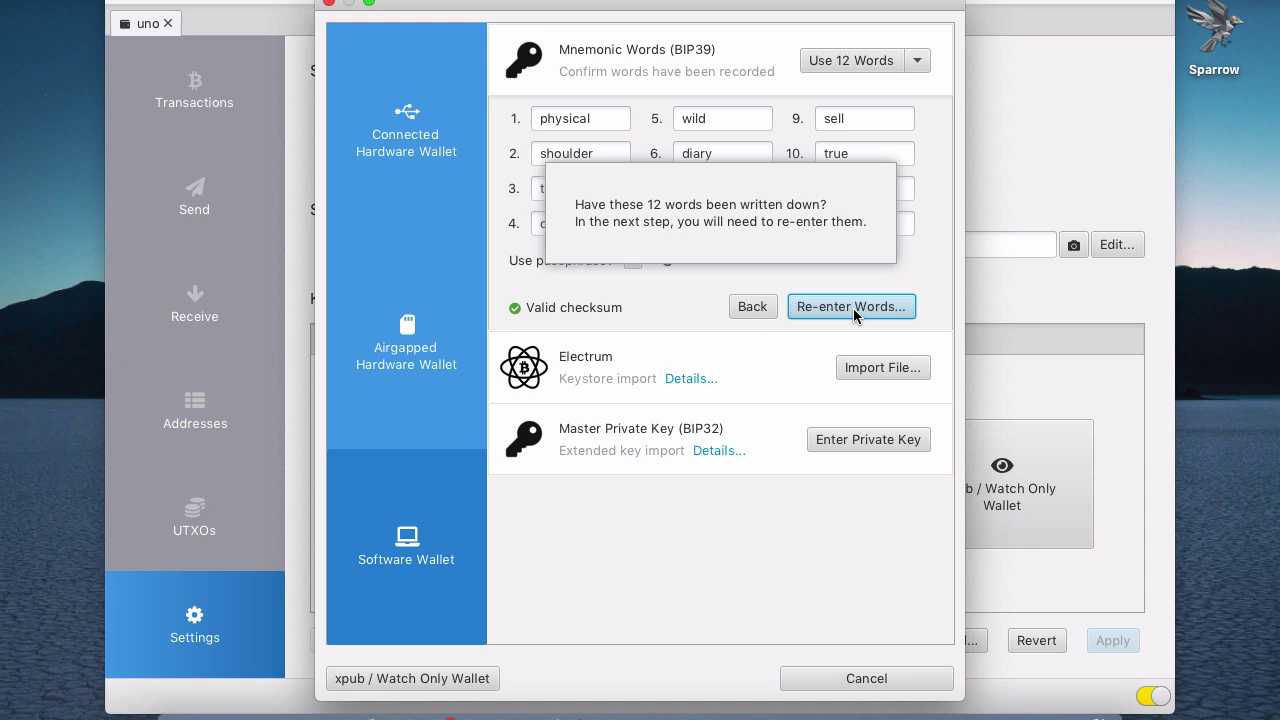
click(853, 309)
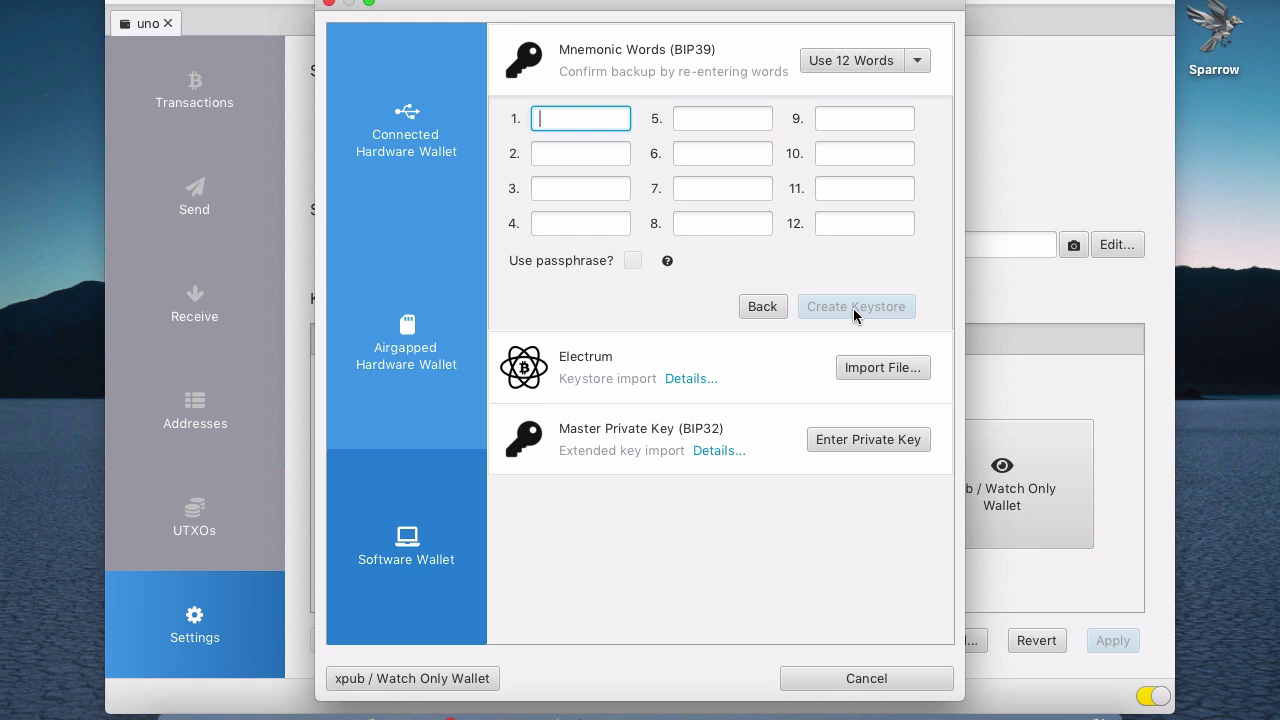
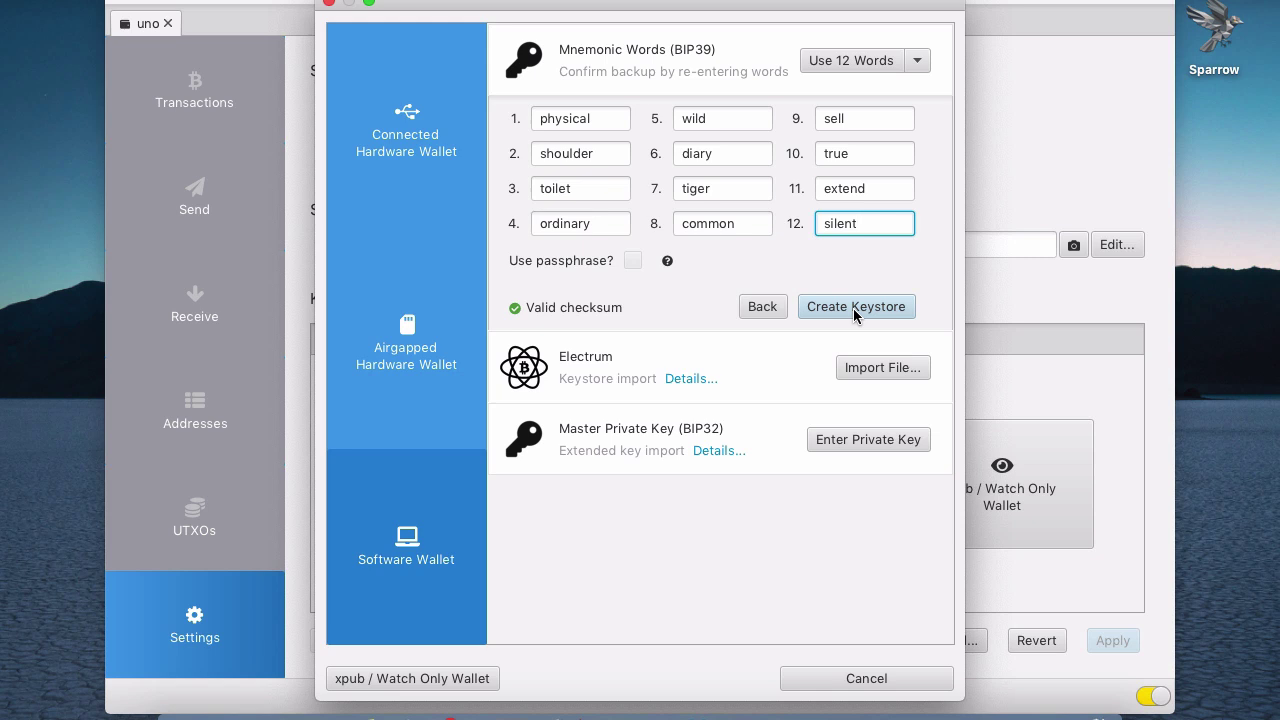
click(855, 306)
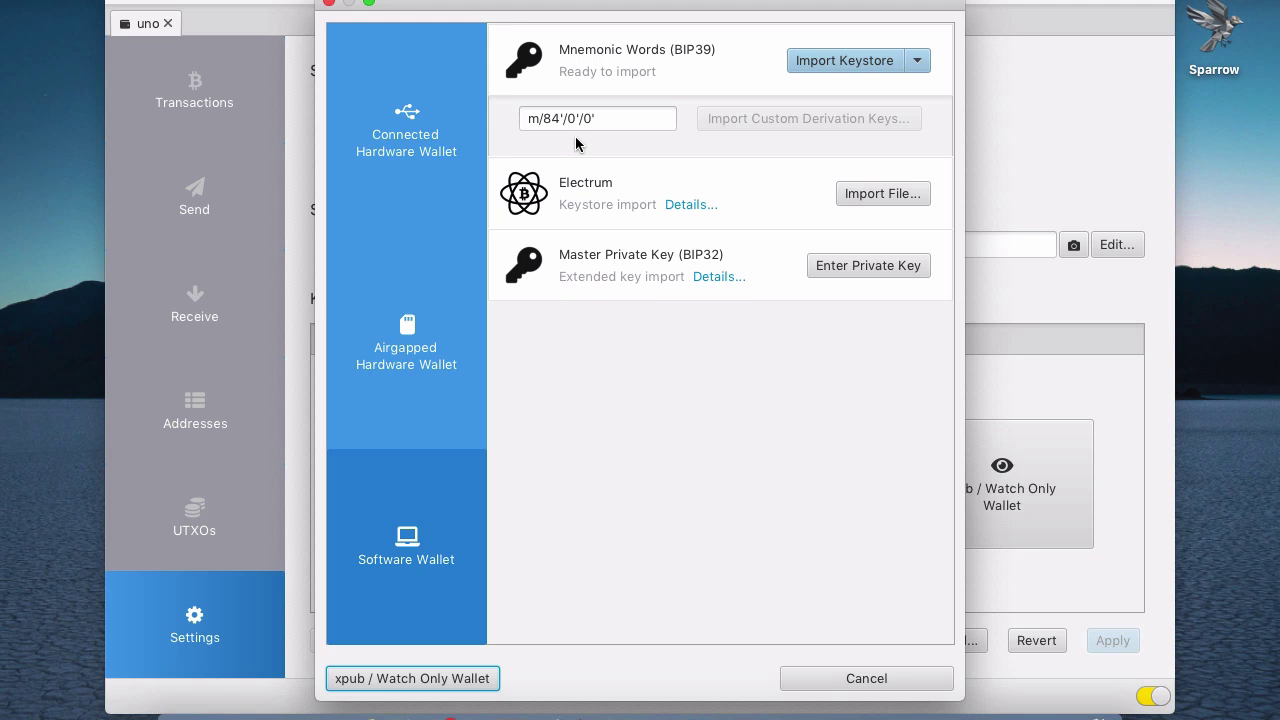
Import the BIP39 keystore into uno, then view its 12 seed words and close the view.
click(837, 59)
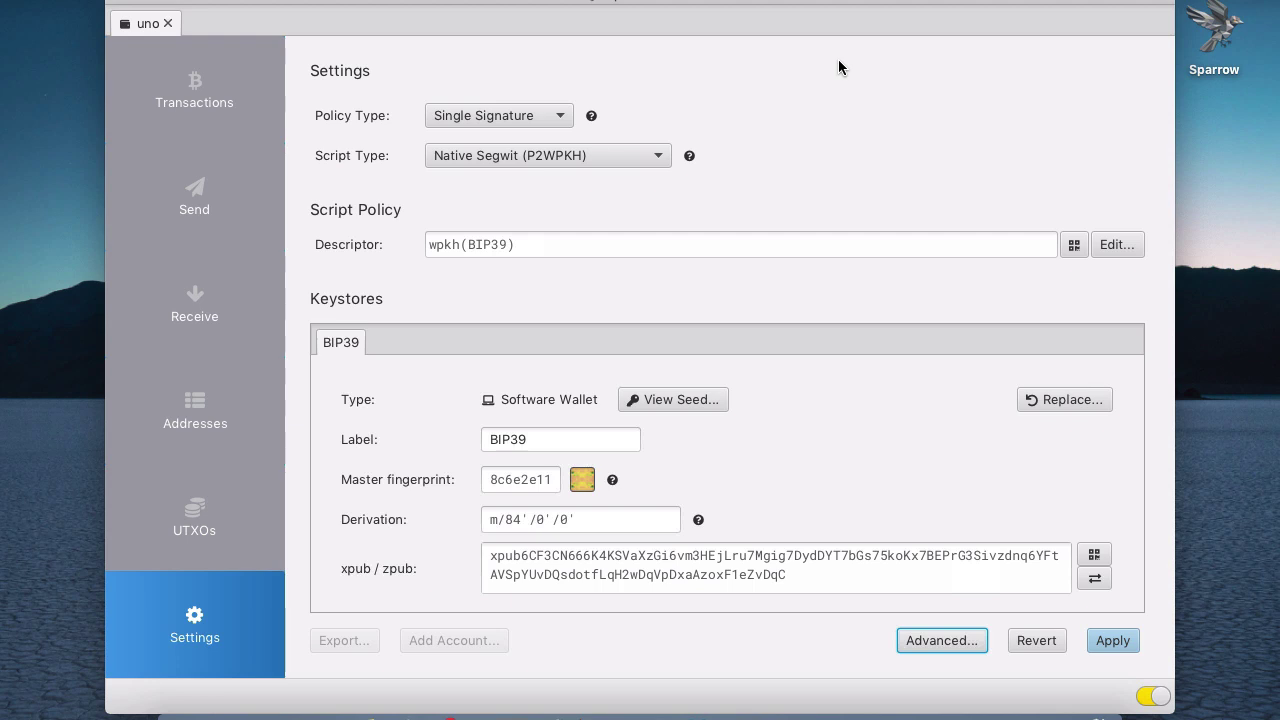
click(674, 400)
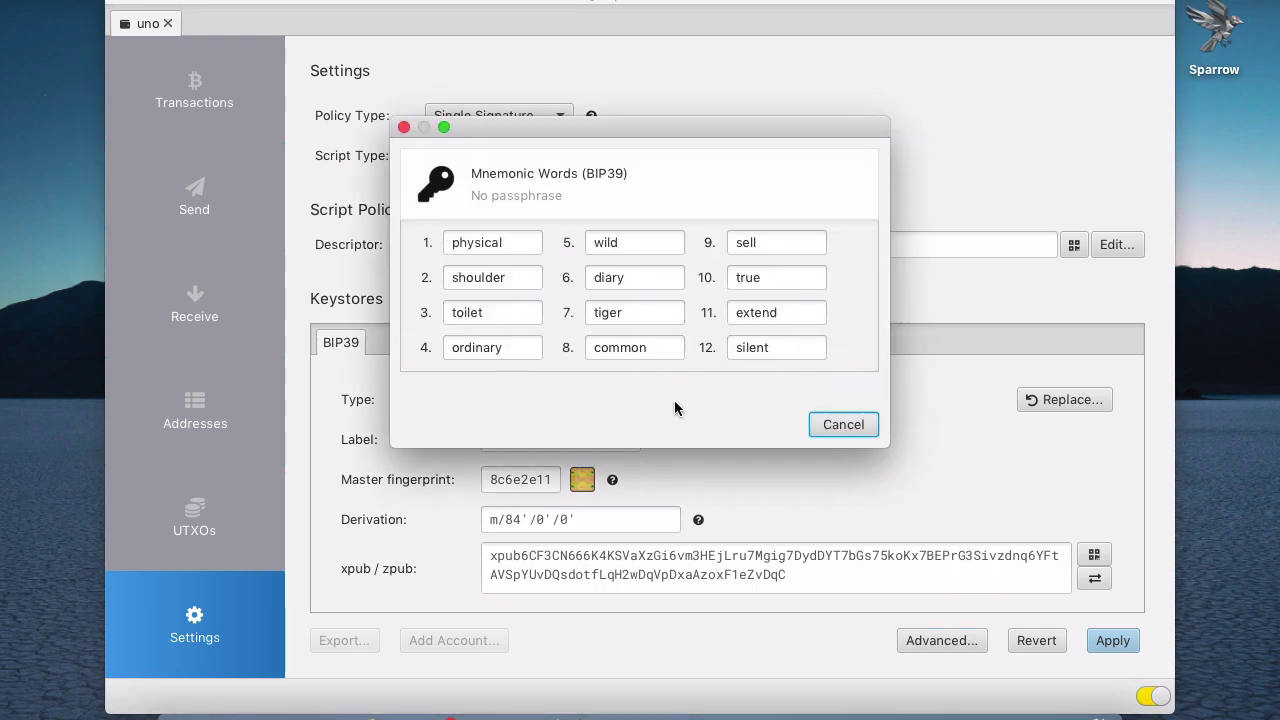
click(841, 424)
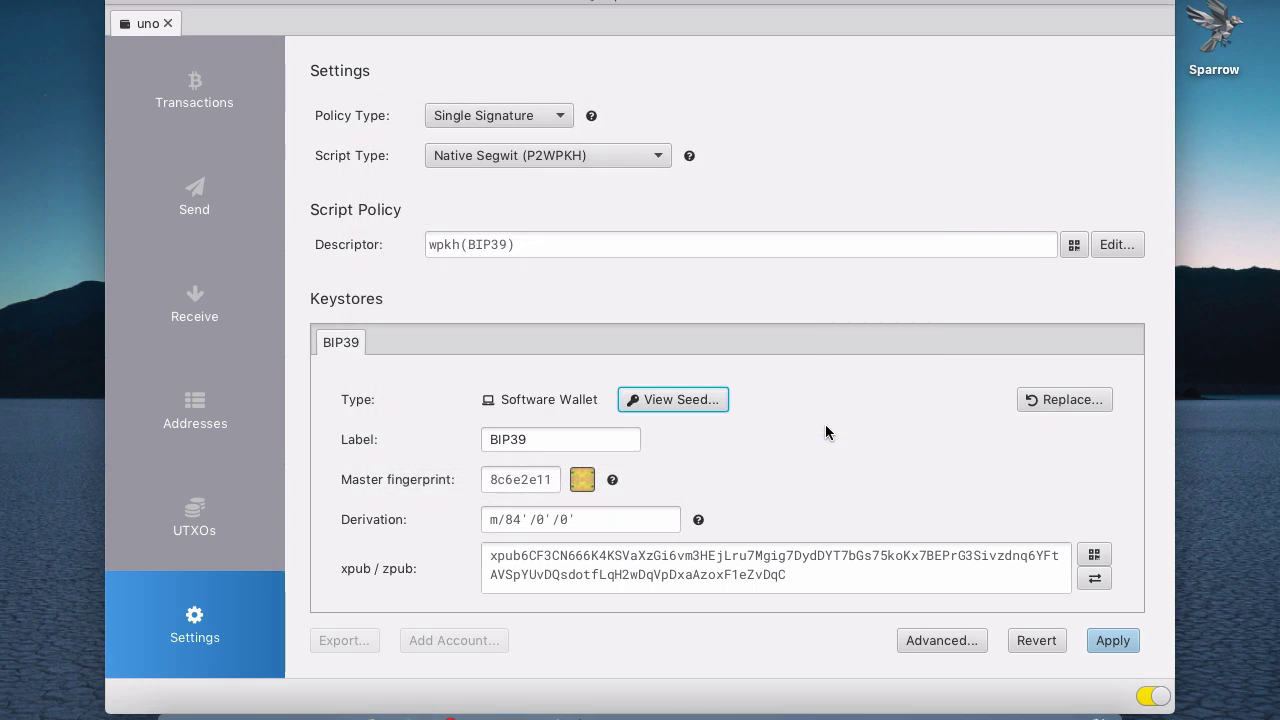
click(560, 434)
text(123)
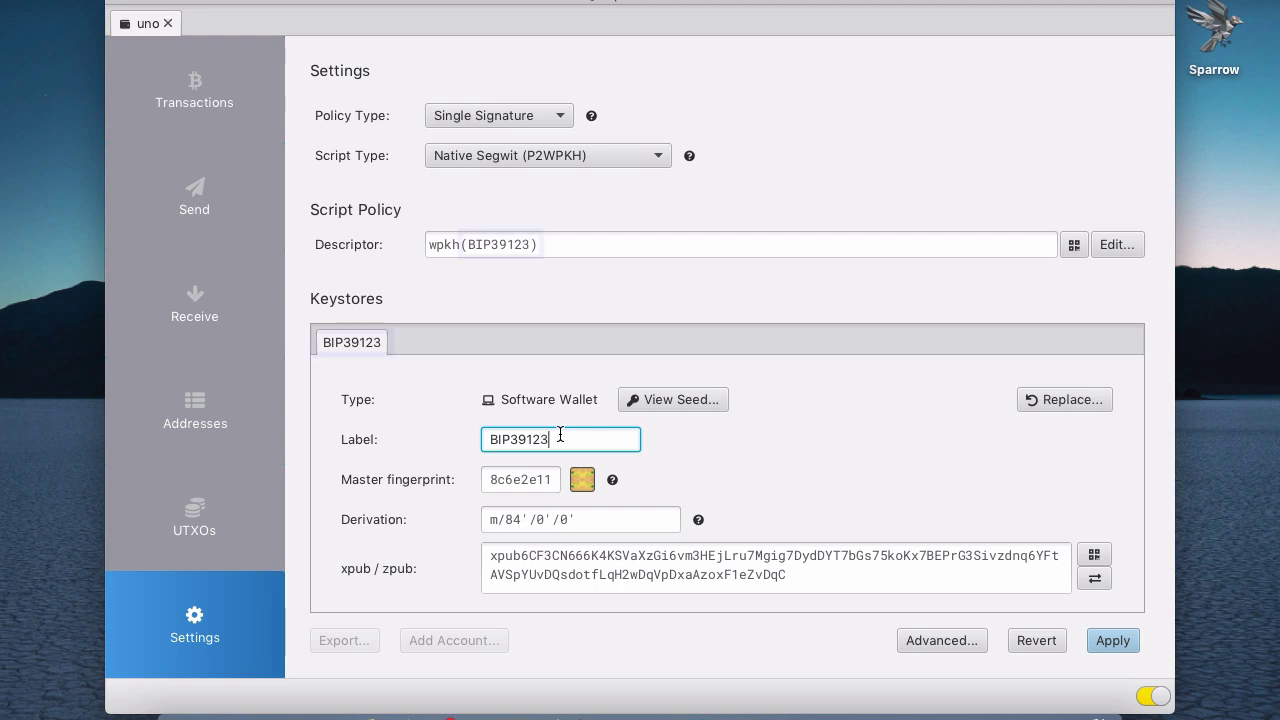
key(BackSpace)
key(BackSpace)
key(BackSpace)
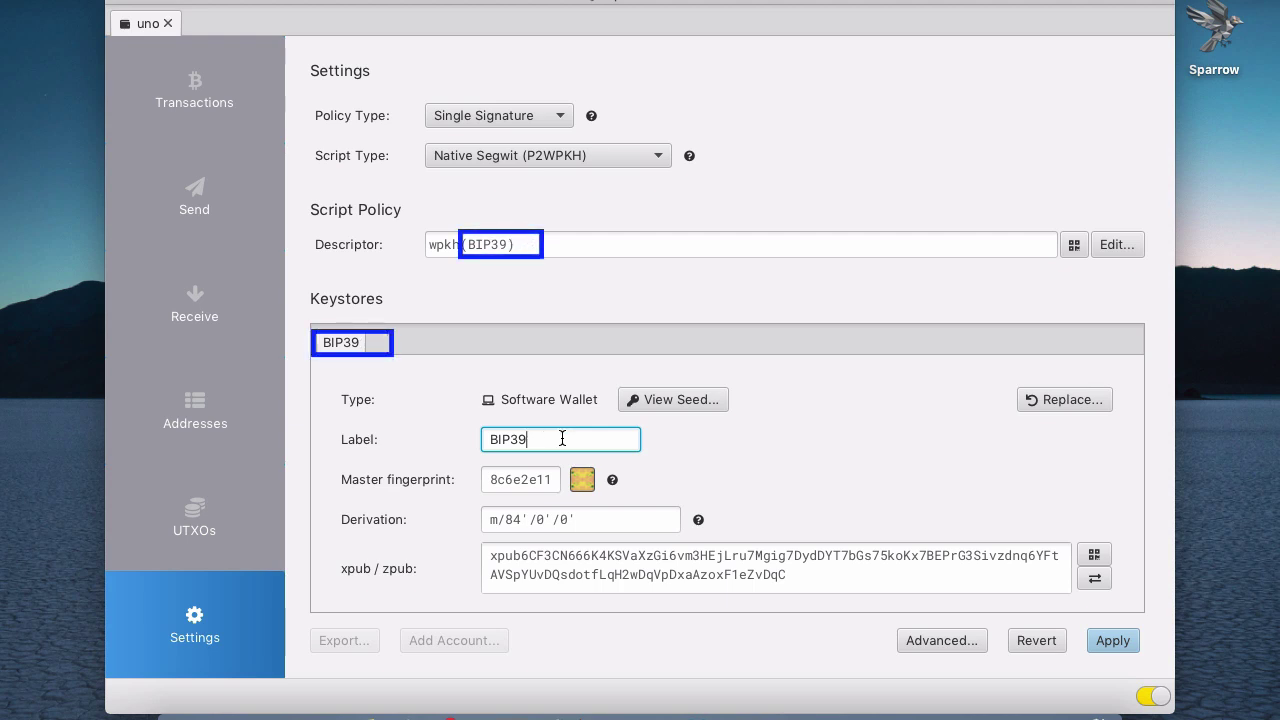
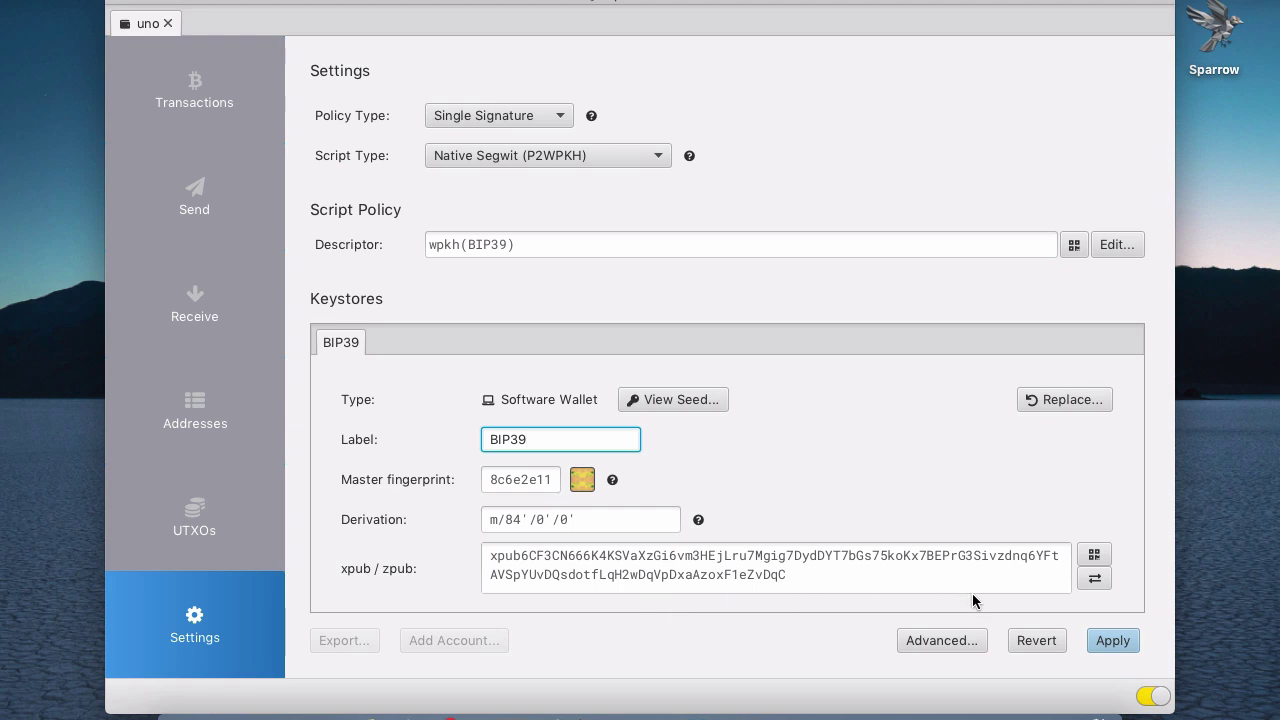
Toggle the extended key between zpub and xpub, and review the keystore replacement options without changing anything.
click(1095, 578)
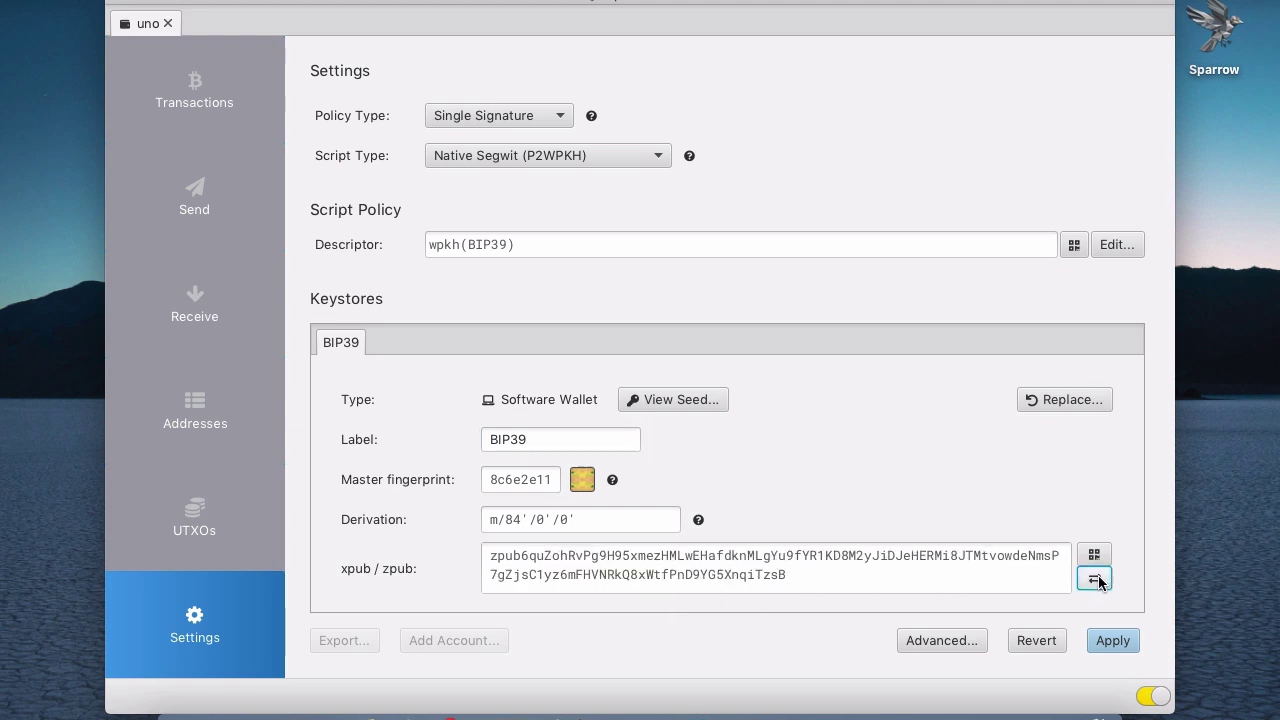
click(1096, 579)
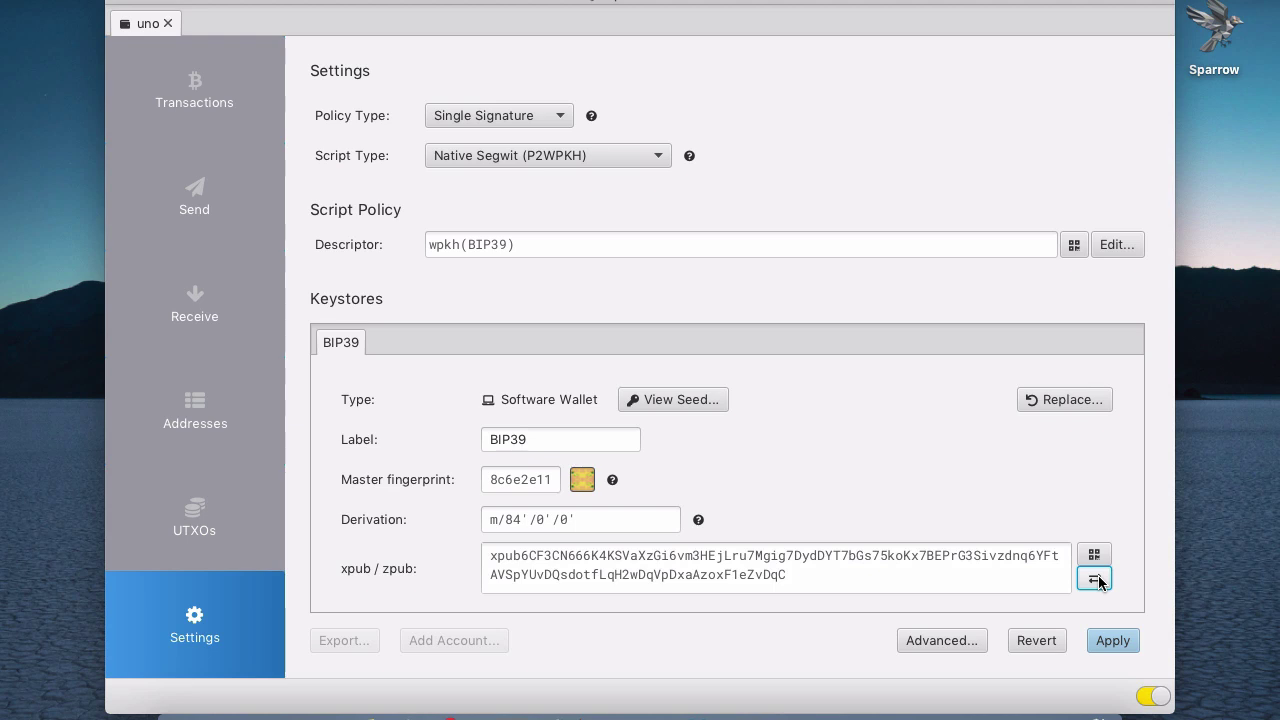
click(1070, 398)
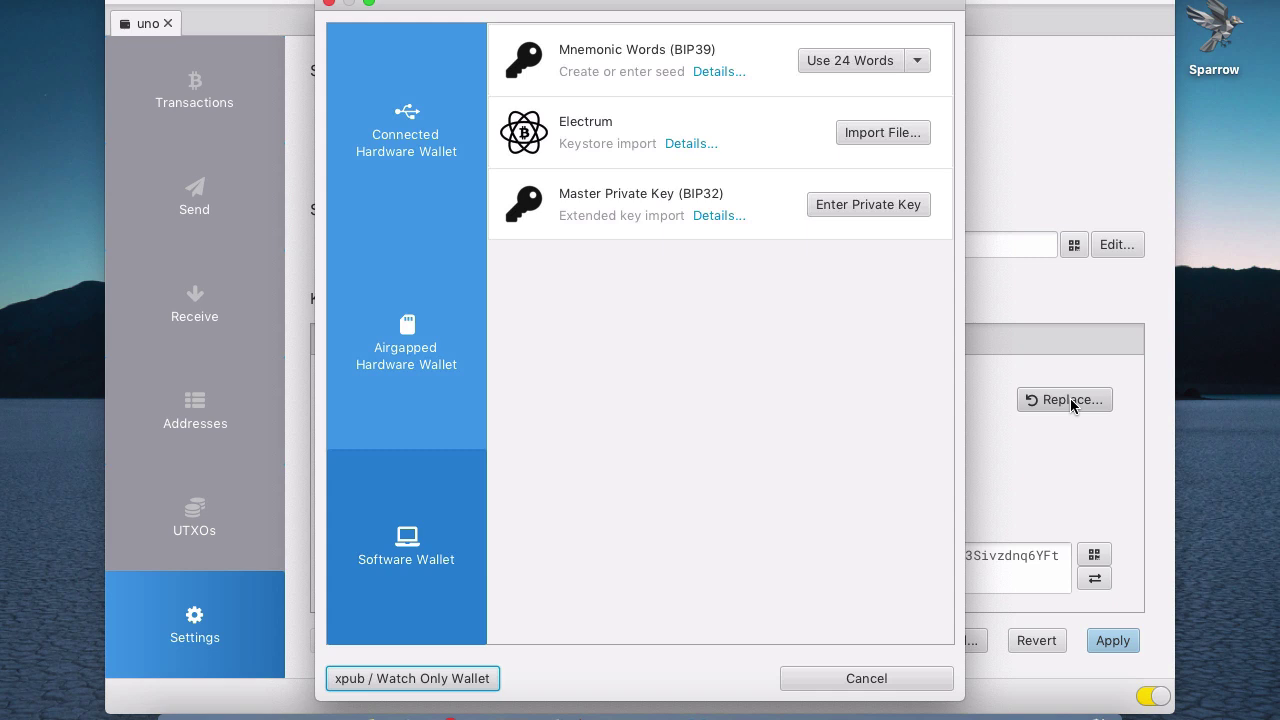
click(878, 681)
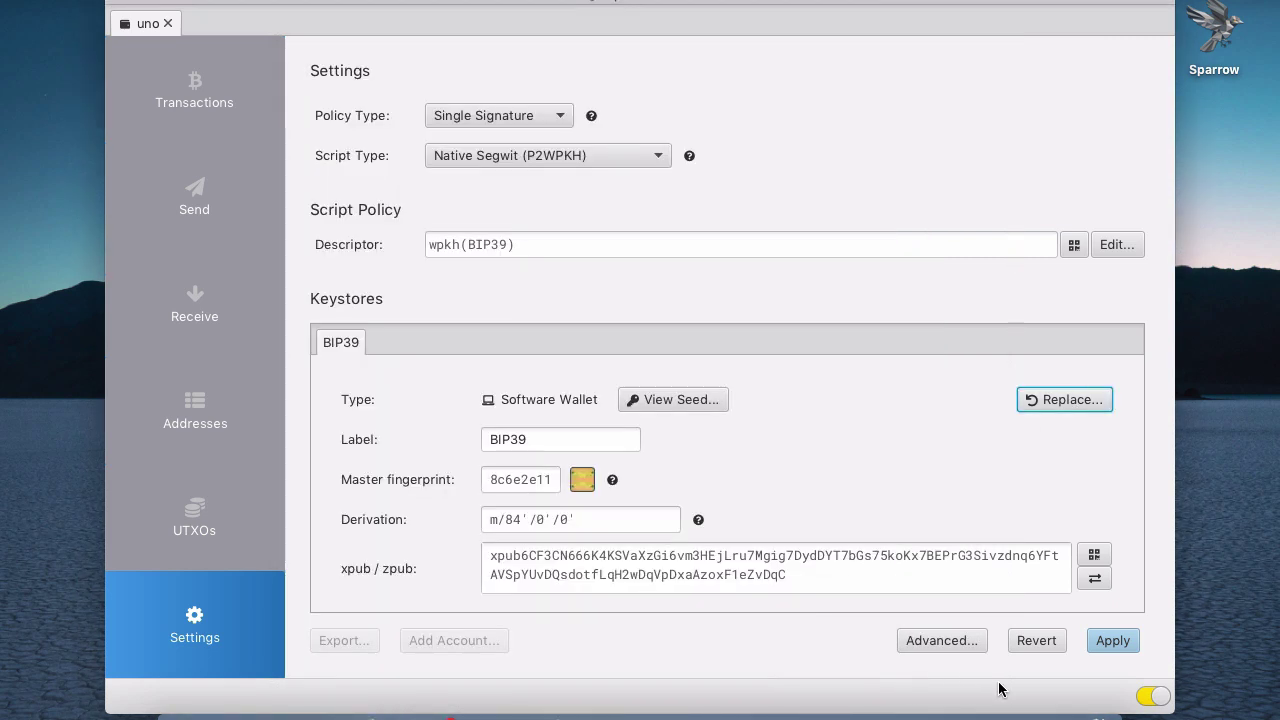
Apply the uno wallet settings and set a wallet password, entered and confirmed.
click(1113, 640)
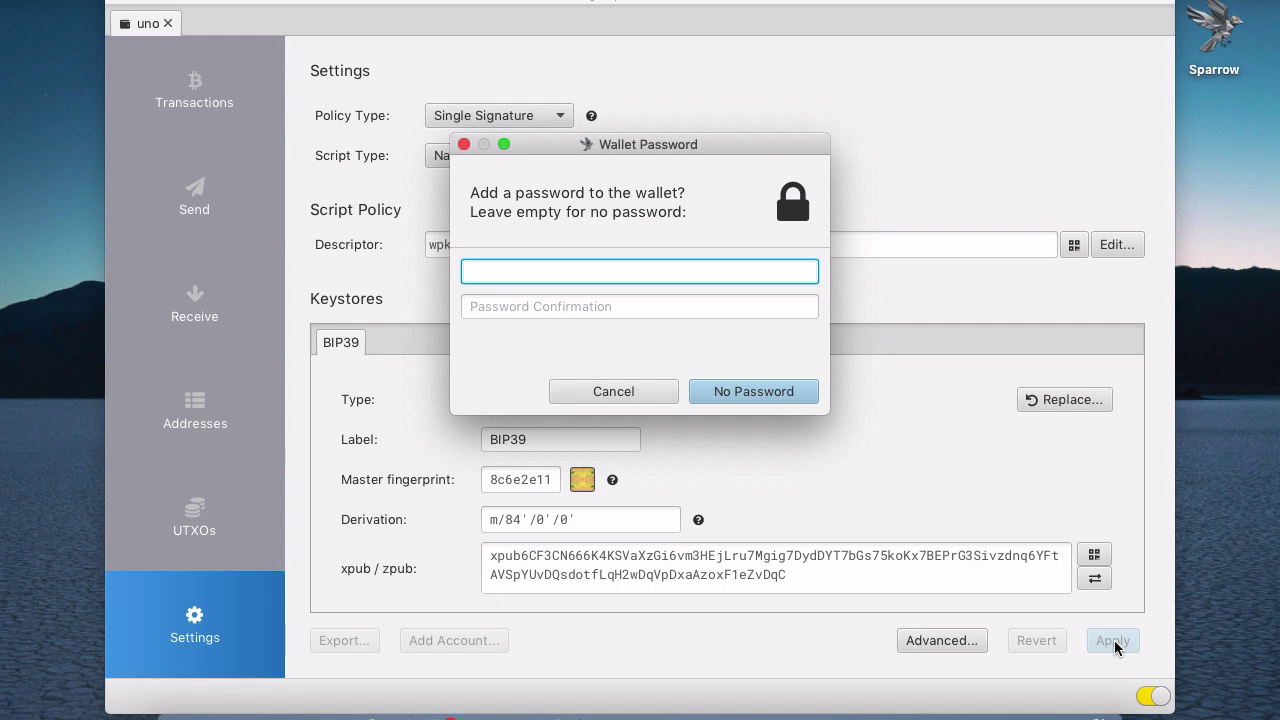
text(•••••)
key(Tab)
text(•••••)
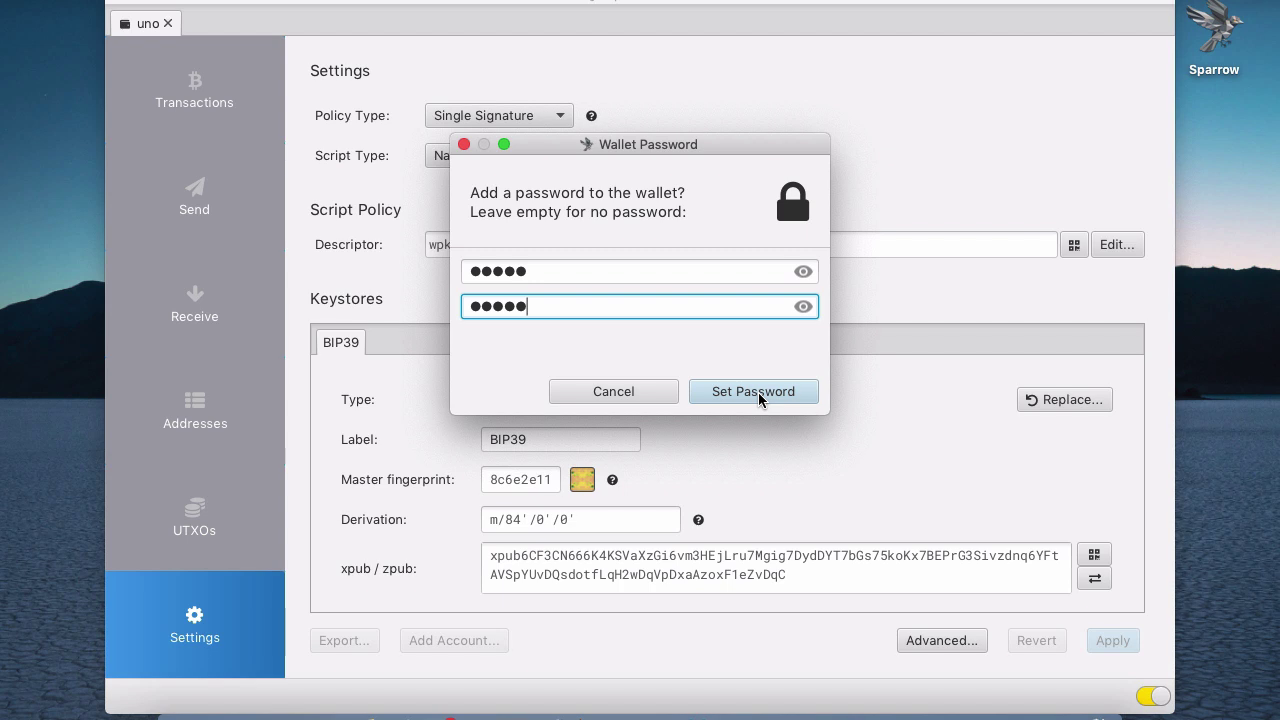
click(758, 393)
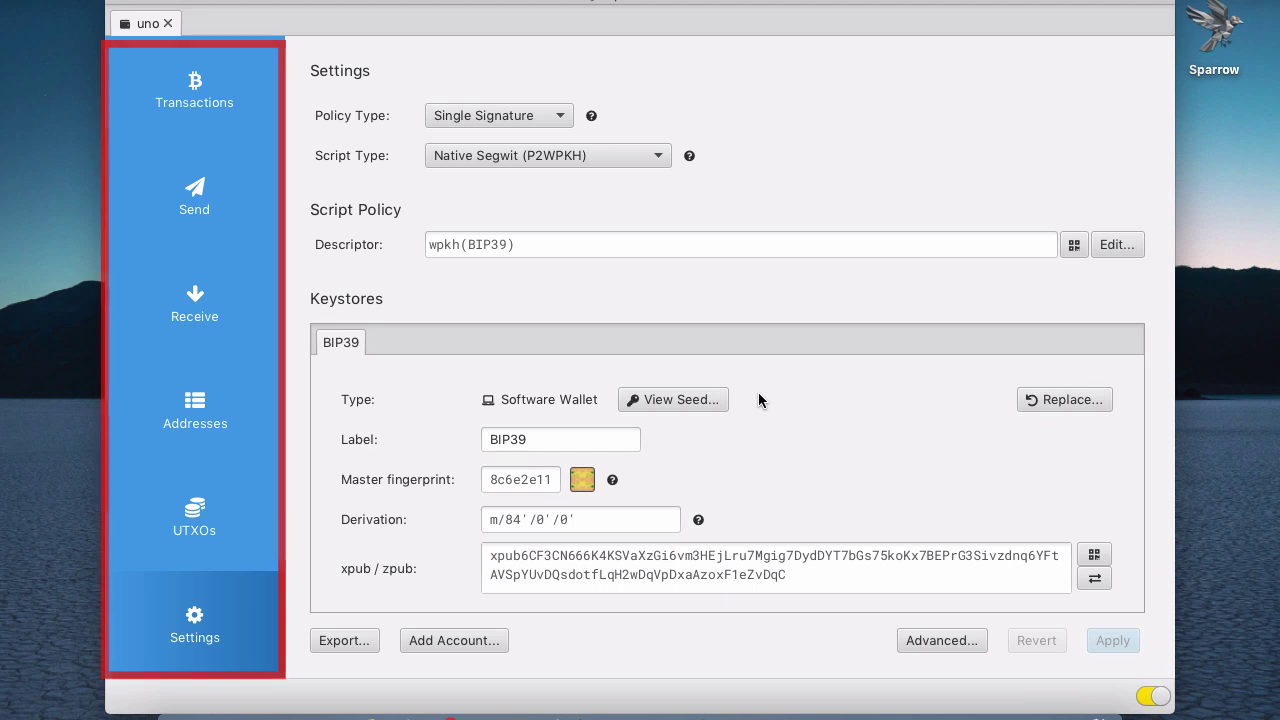
click(347, 649)
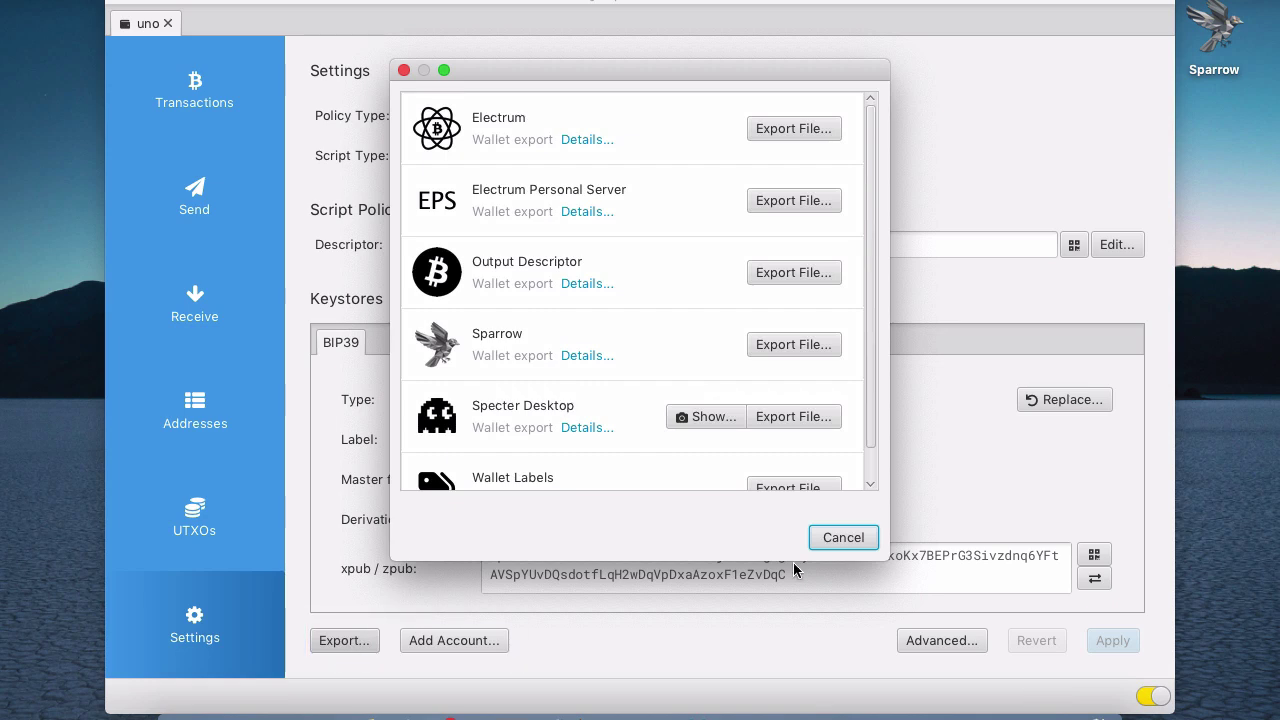
click(840, 536)
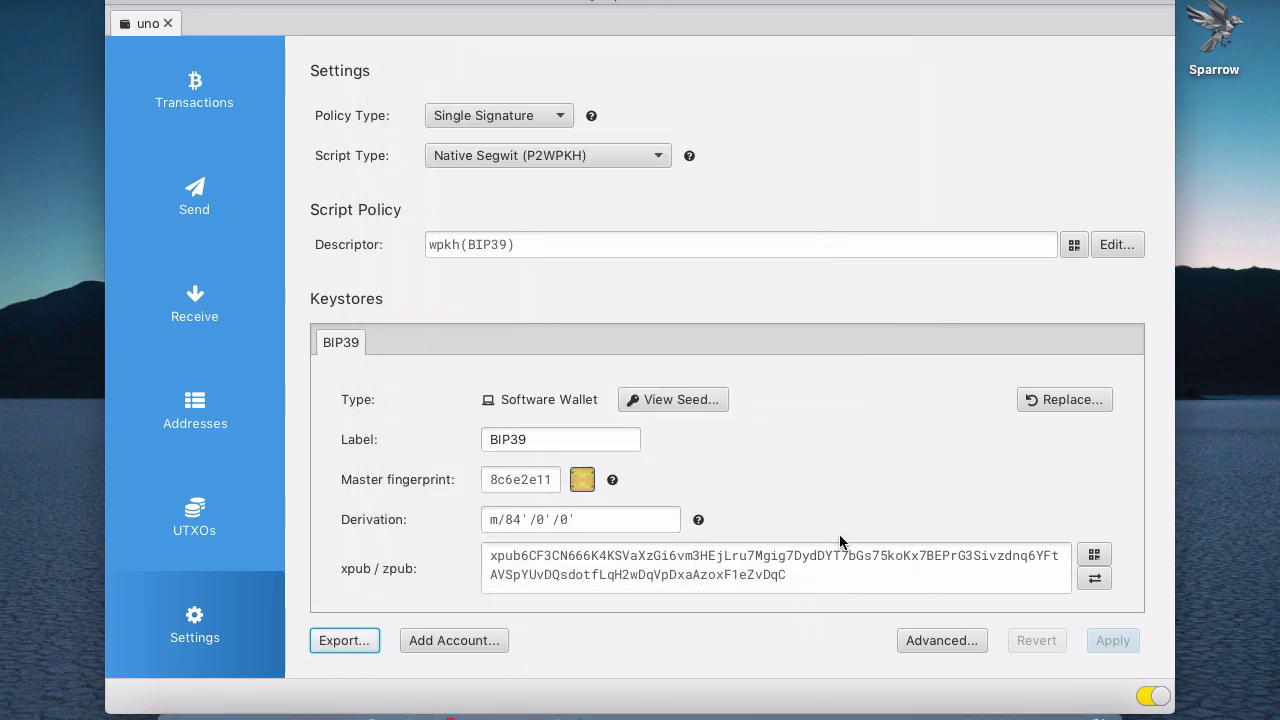
click(455, 645)
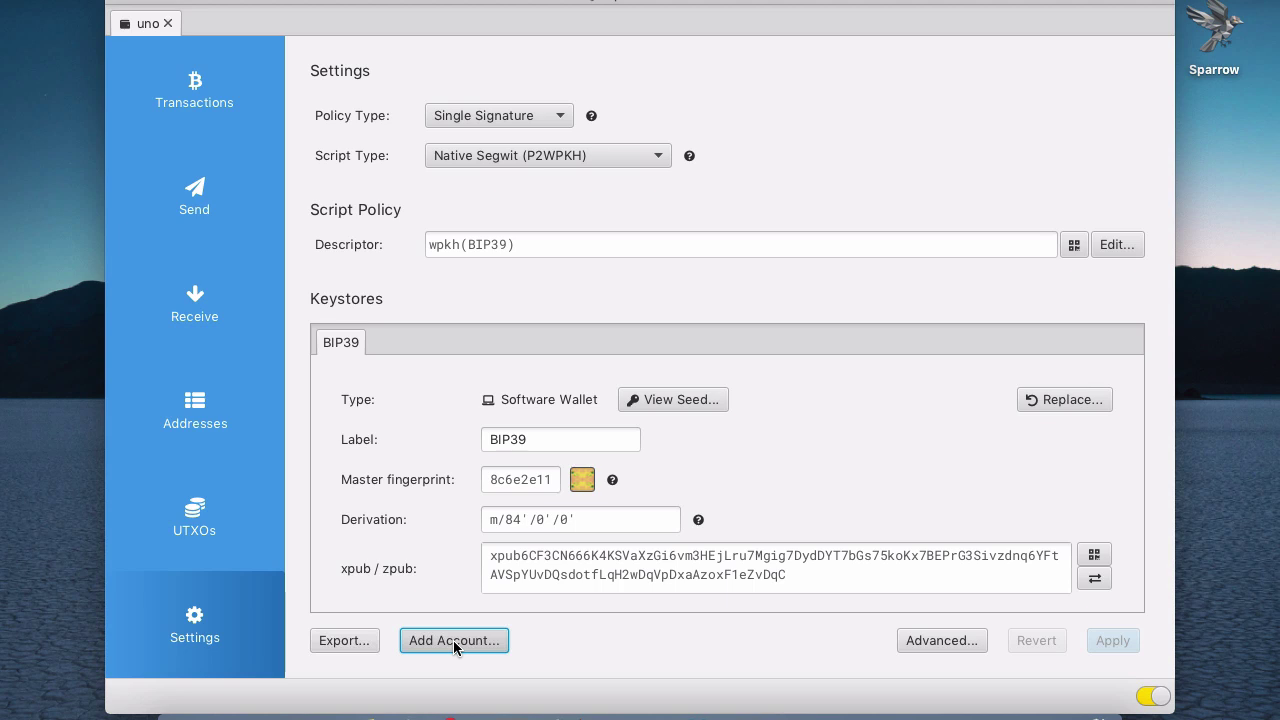
Add Account #1 to the uno wallet, unlocking with the wallet password, and view its settings.
click(453, 640)
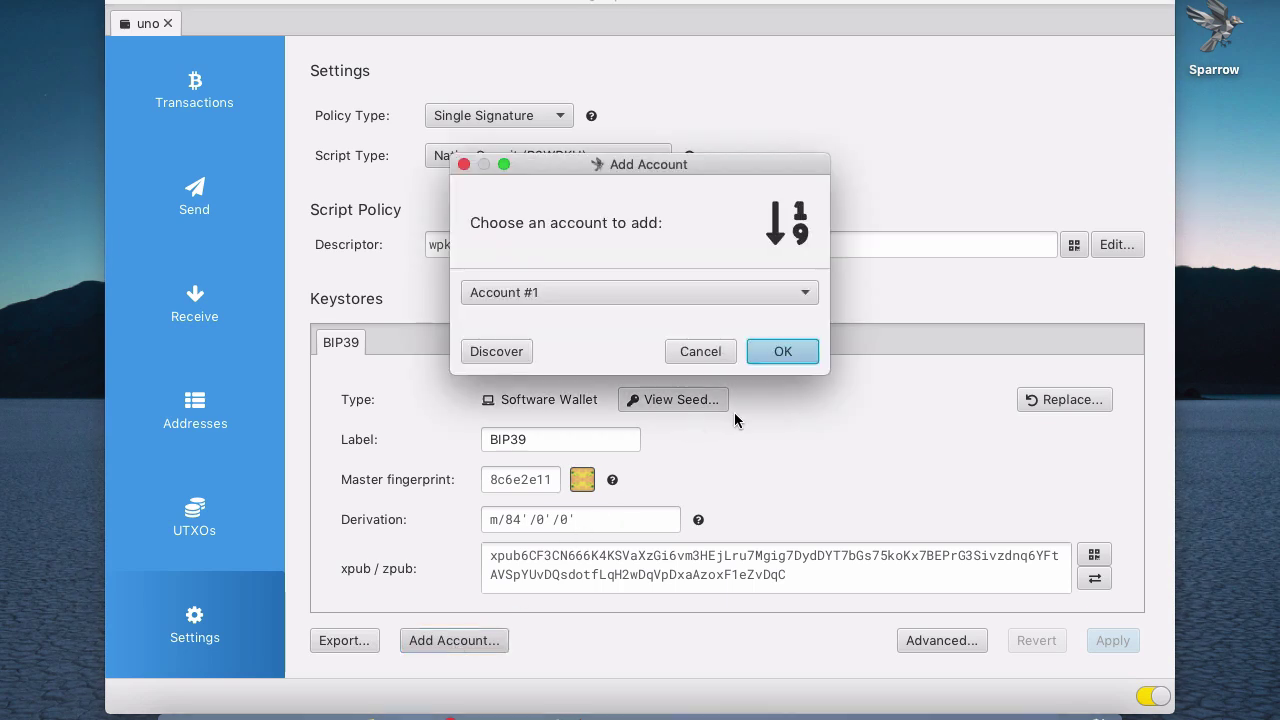
click(783, 353)
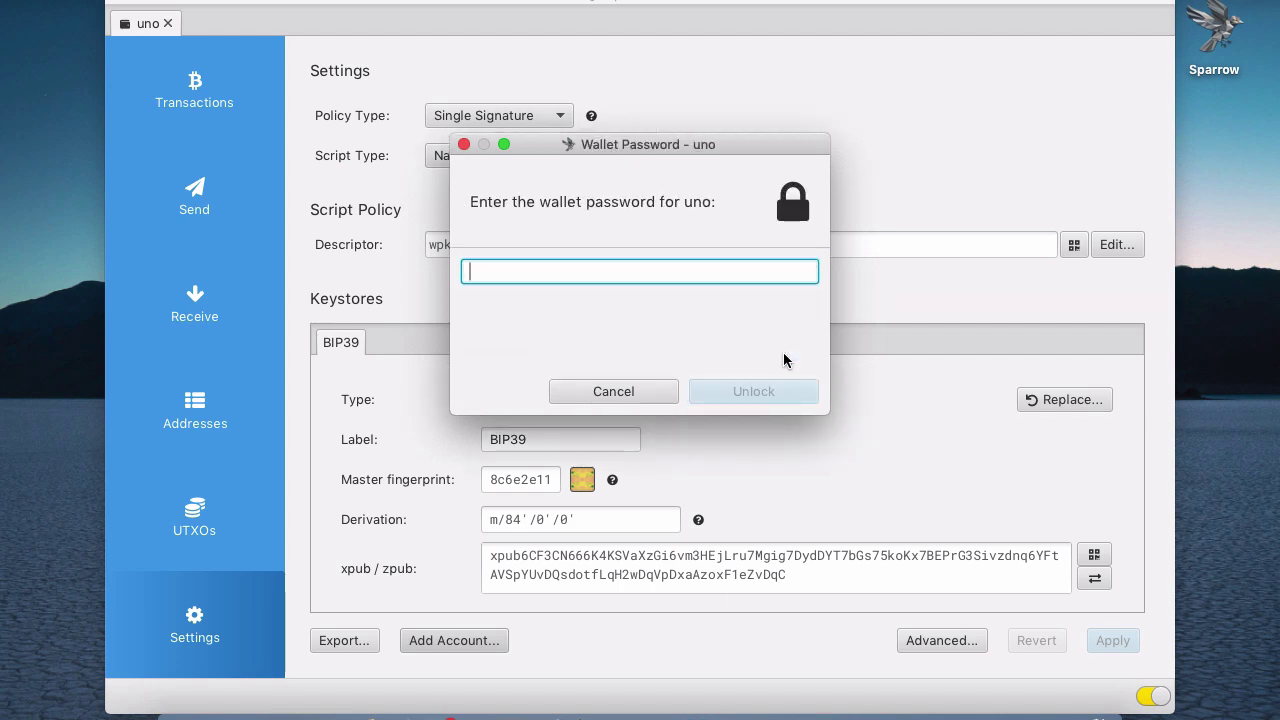
text(*******)
click(769, 385)
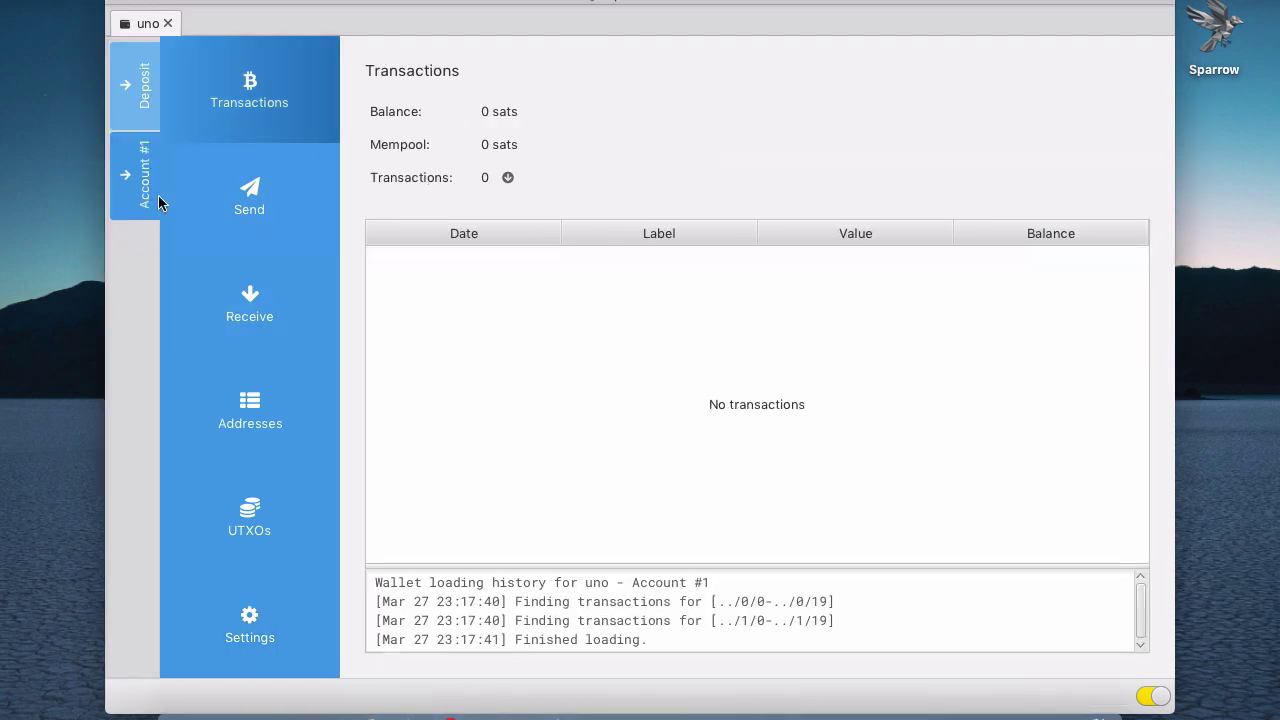
click(237, 636)
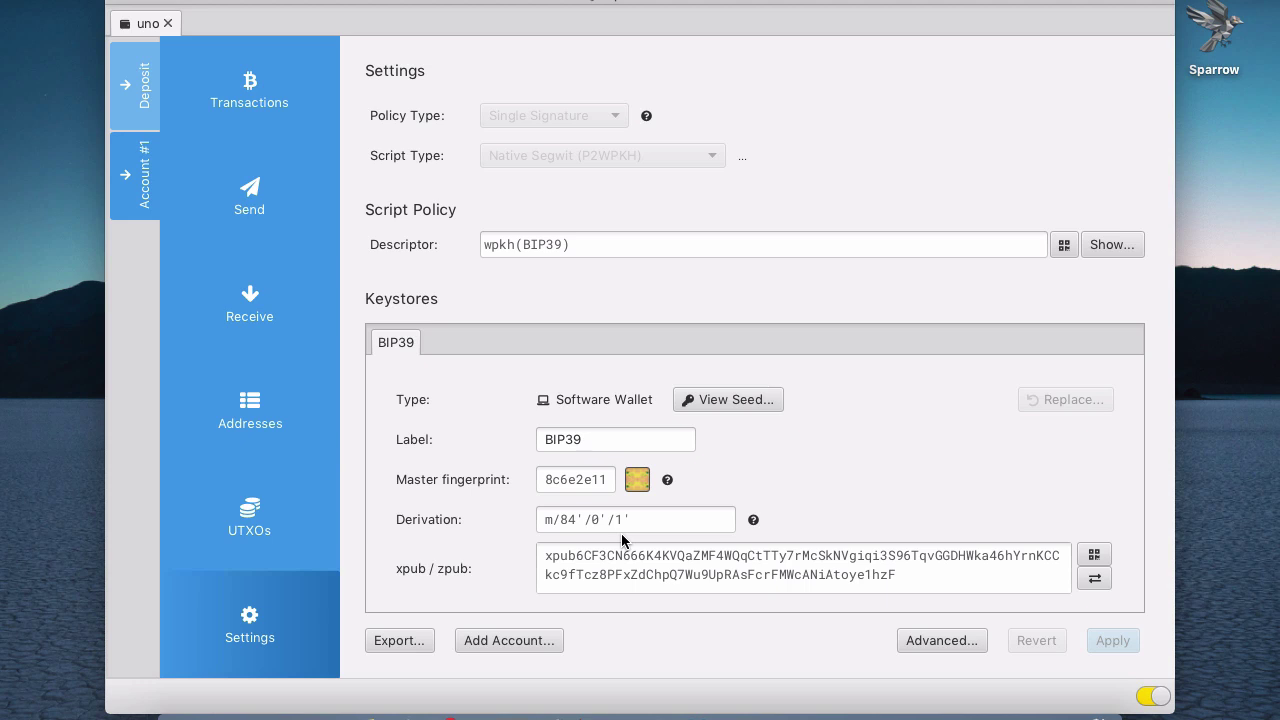
Add Account #2 with the wallet password and view its settings at m/84'/0'/2'.
click(509, 640)
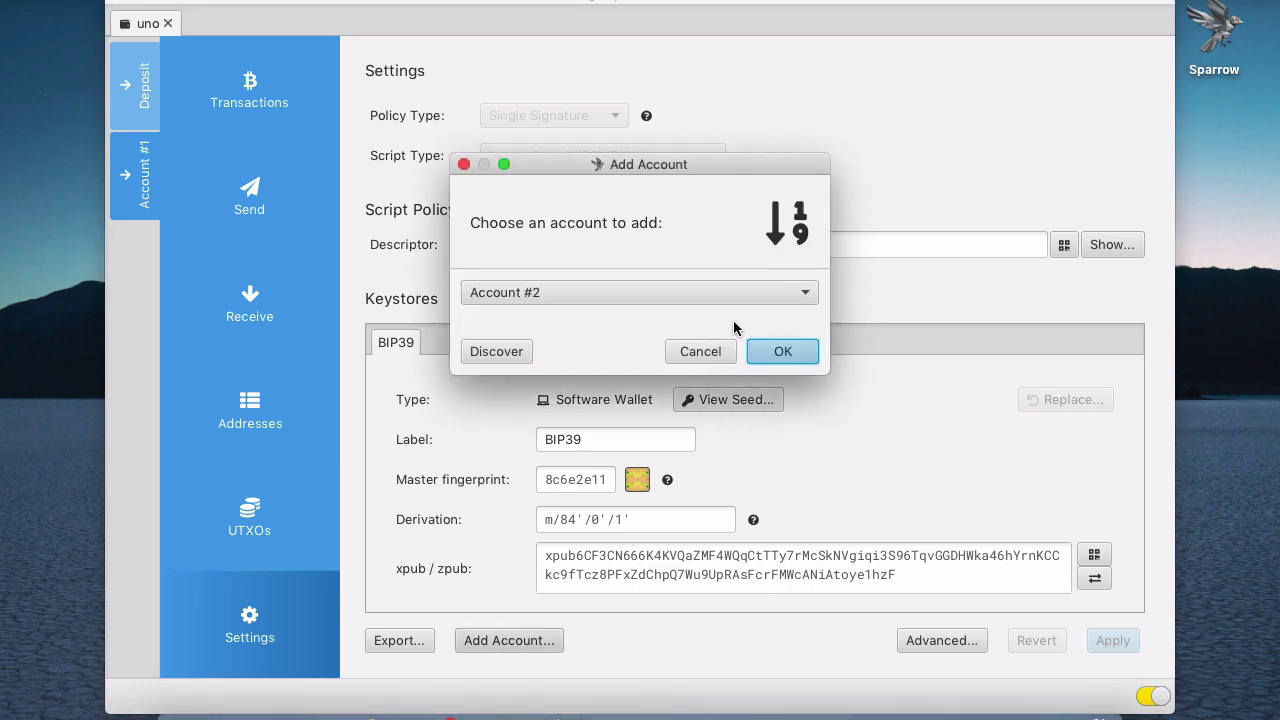
click(783, 351)
text(*****)
key(Return)
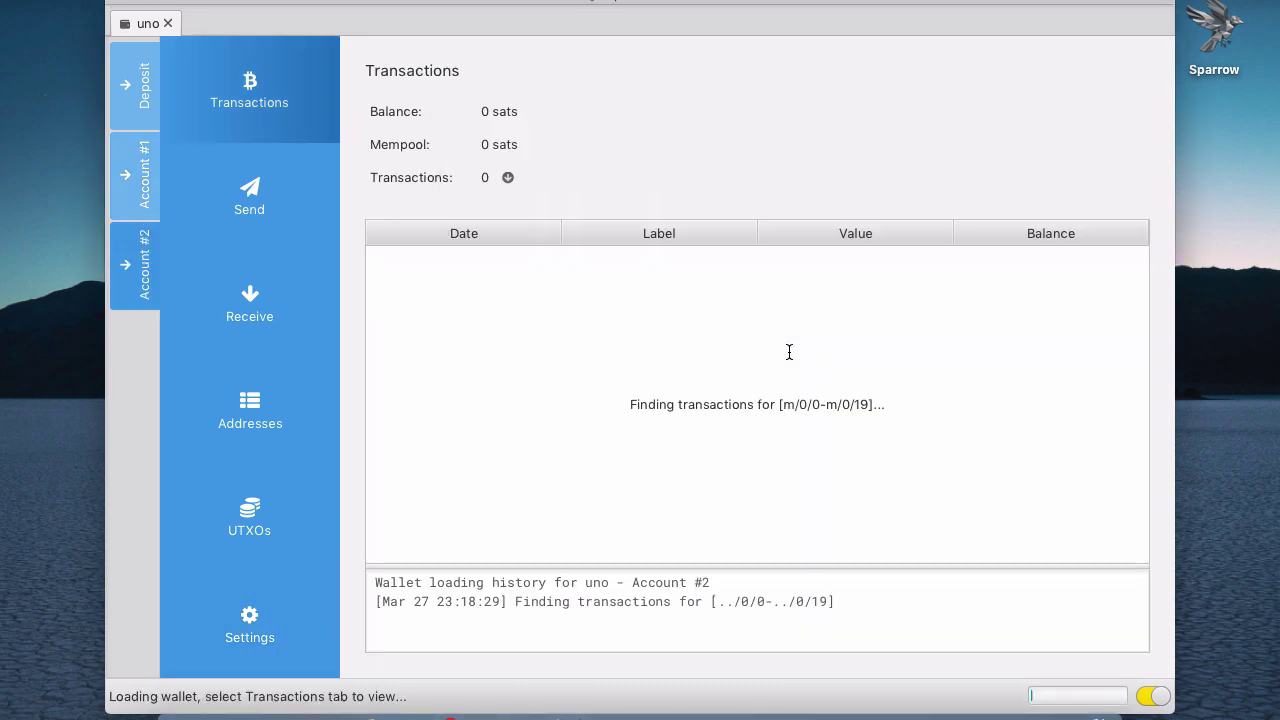
click(268, 637)
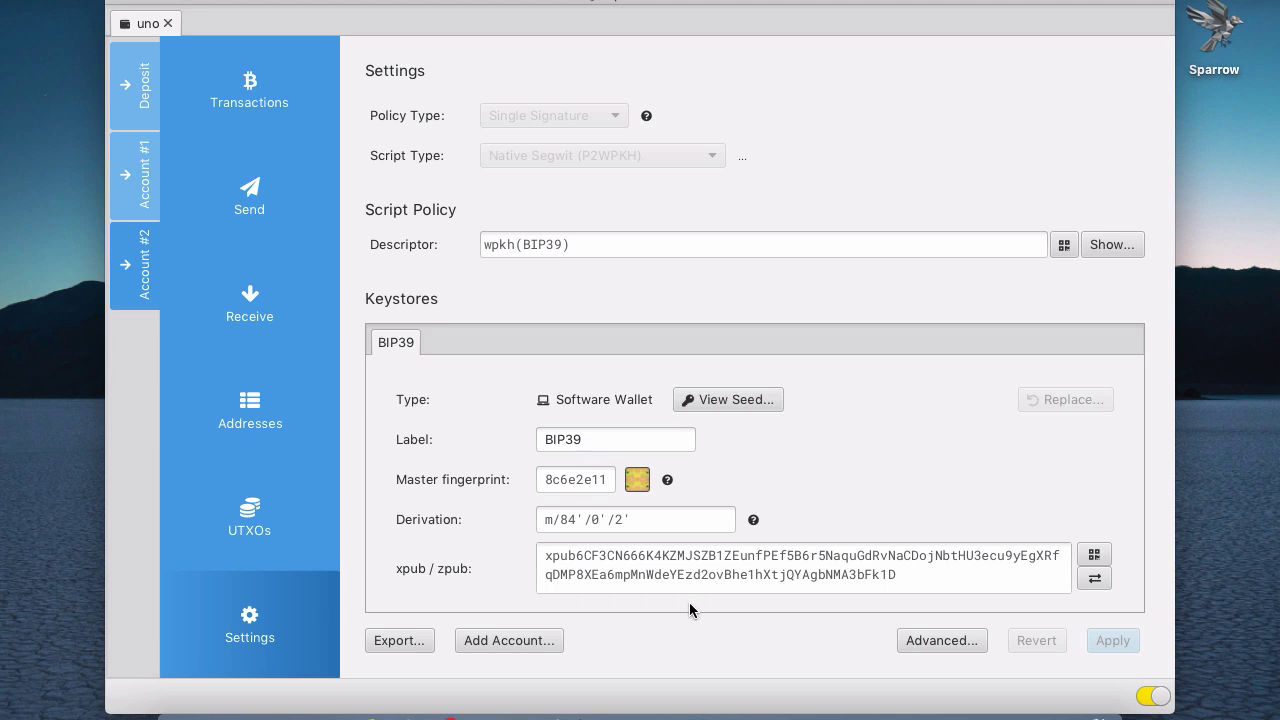
click(143, 86)
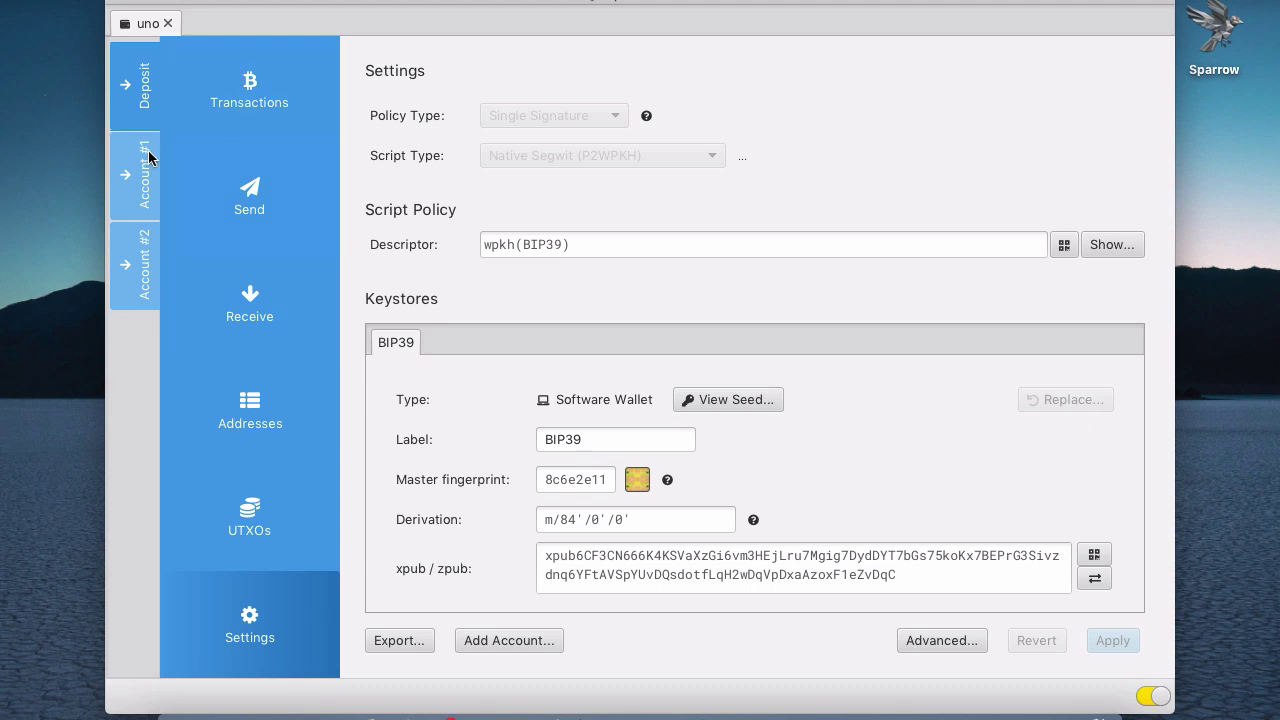
right_click(141, 187)
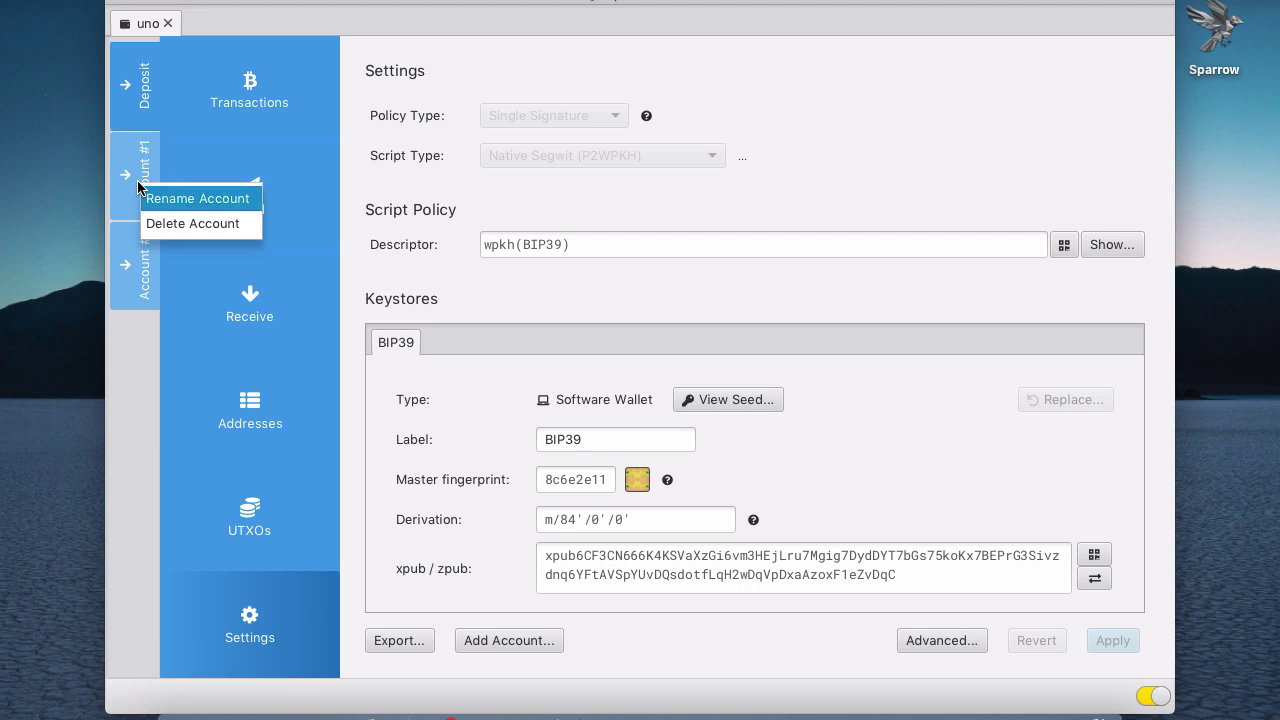
right_click(145, 95)
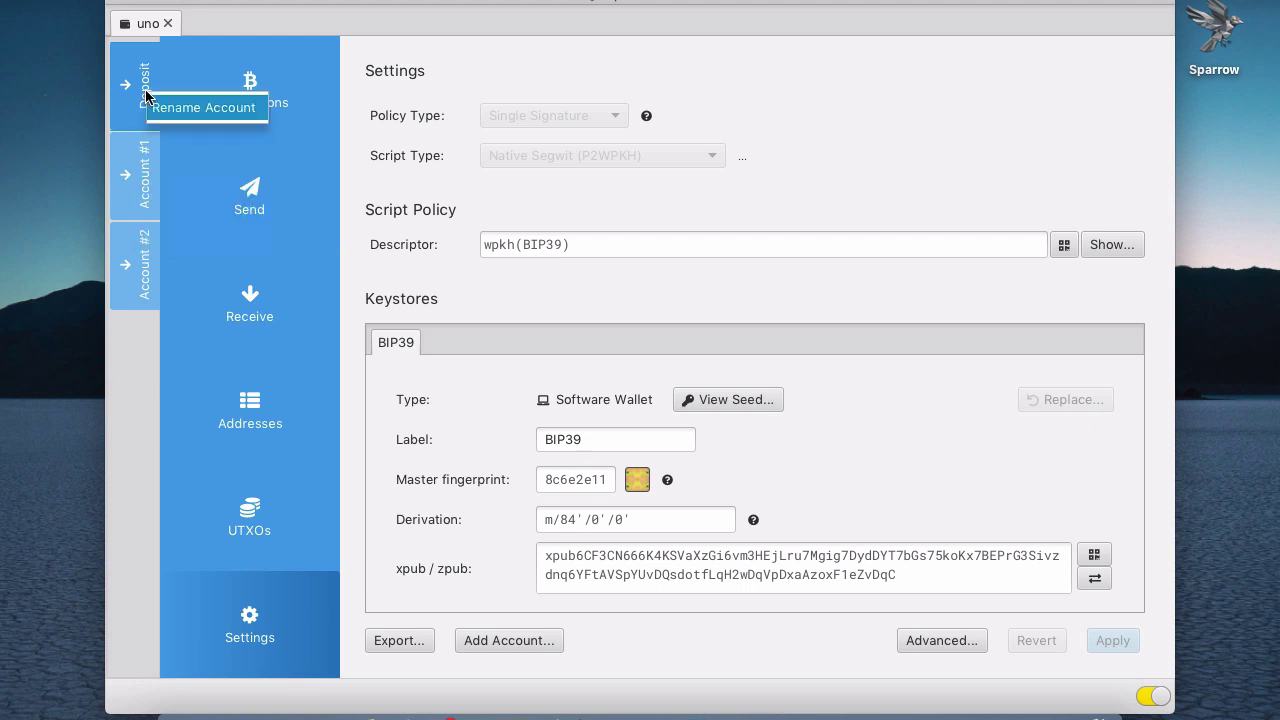
key(Escape)
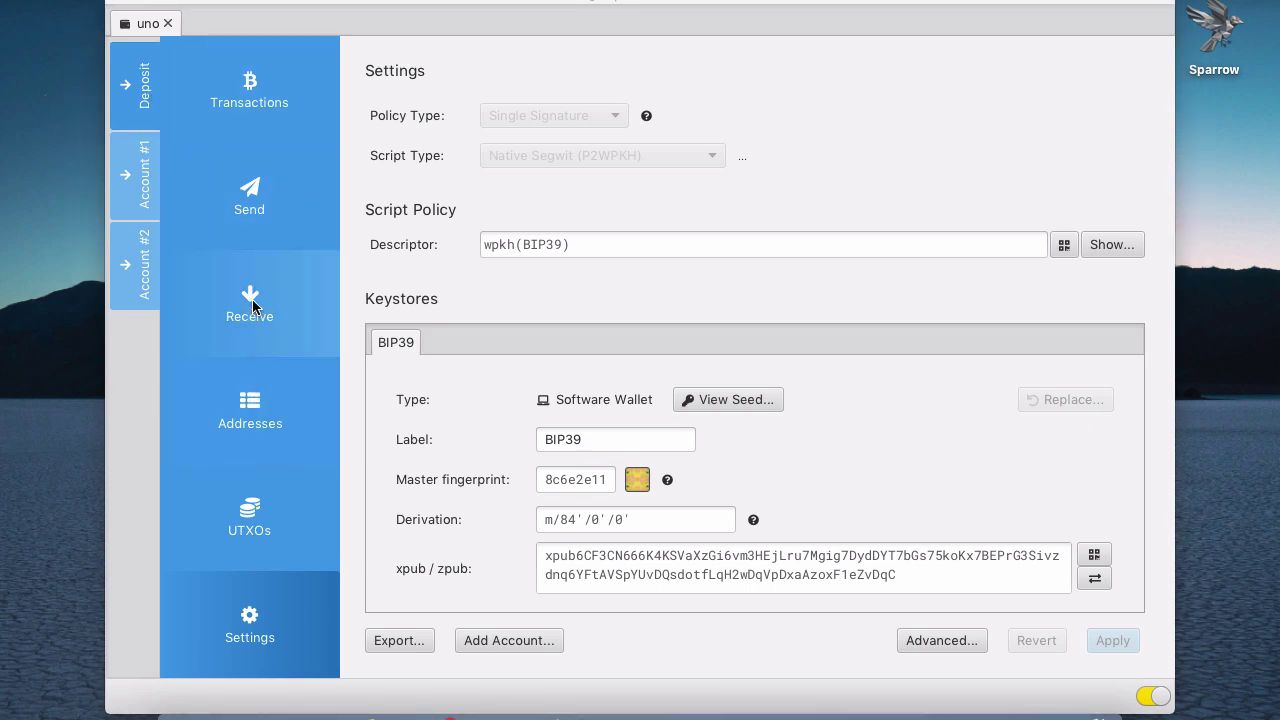
Show the Receive page, enlarge and close the first address's QR code, then select the Label field.
click(252, 301)
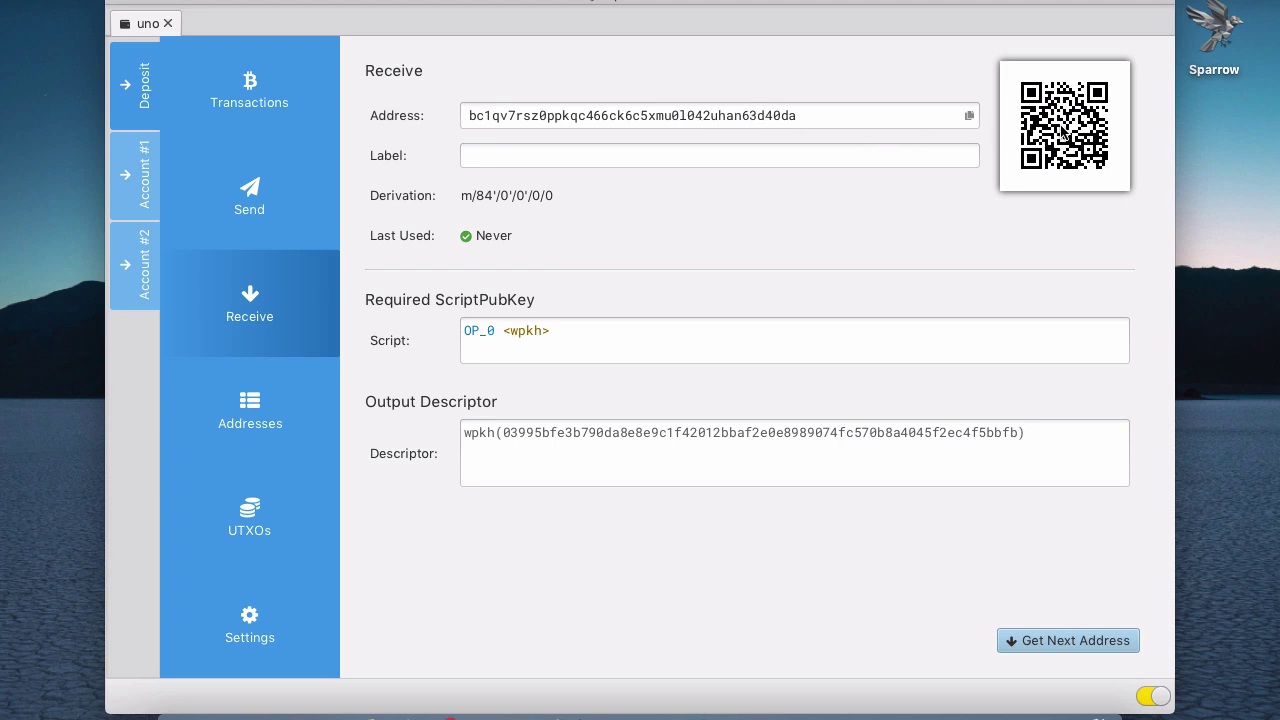
click(1064, 126)
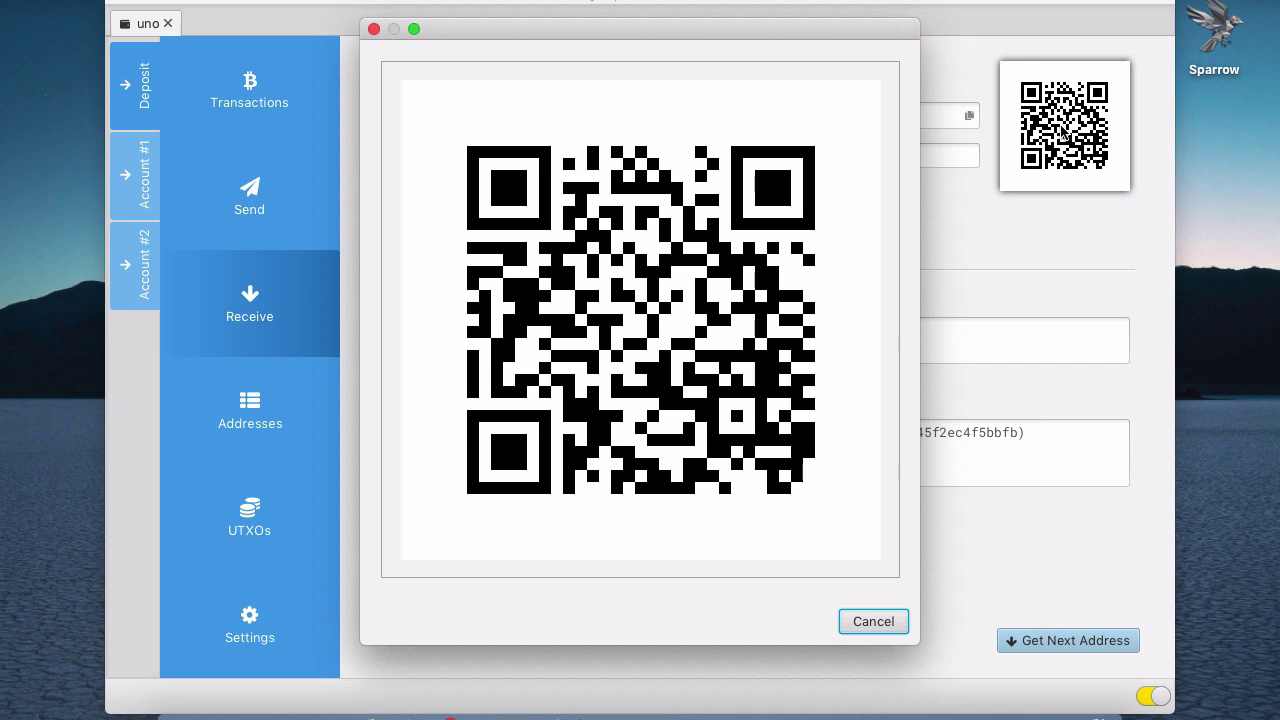
click(874, 624)
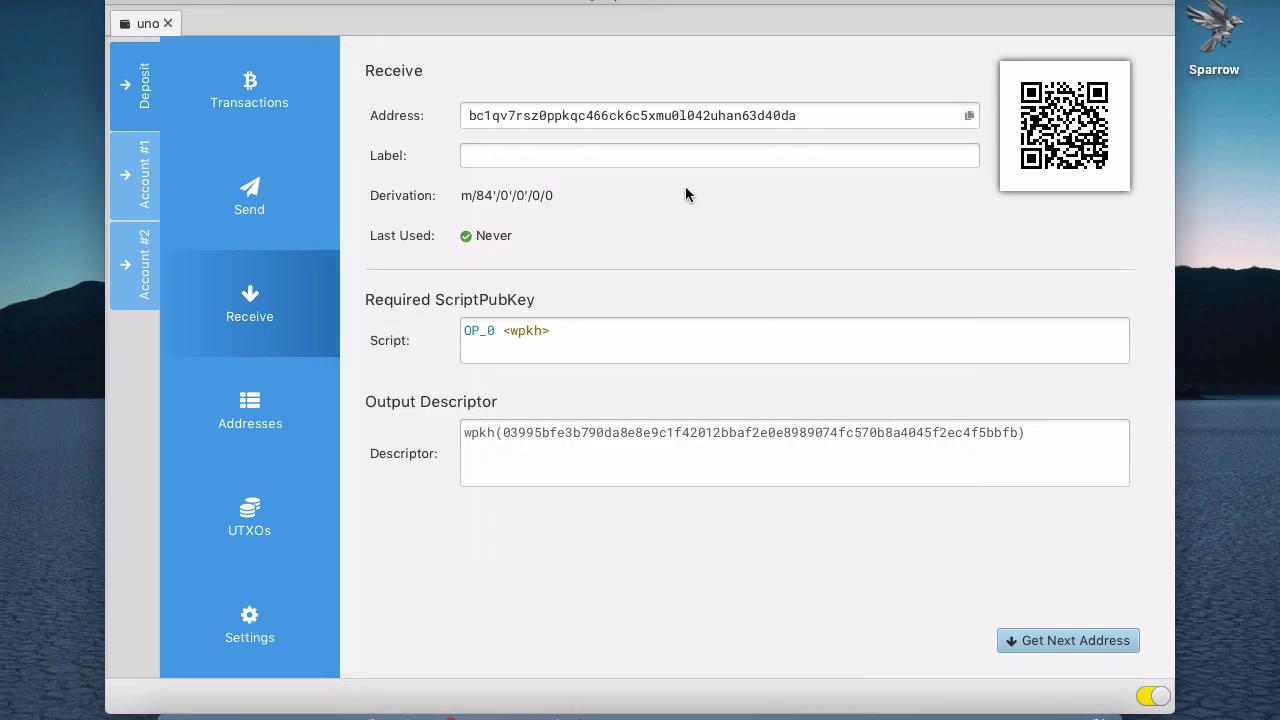
click(551, 160)
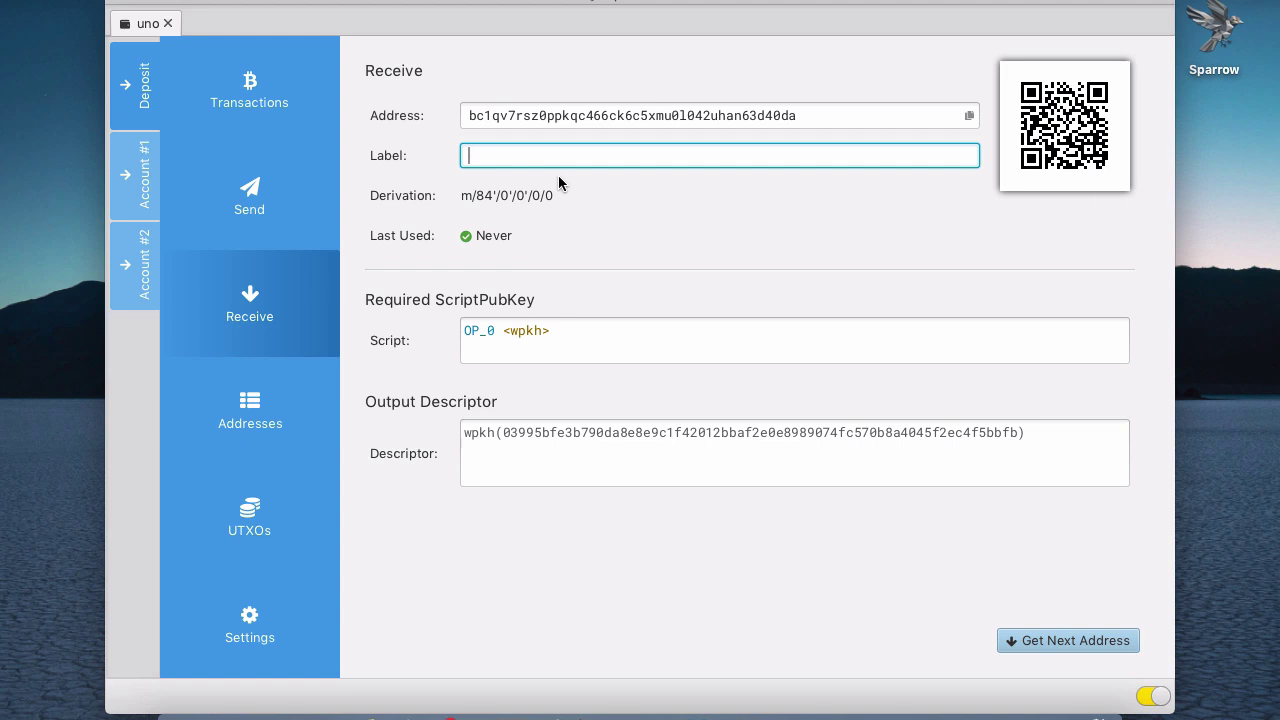
Label the address 'Compra en casa de cambio x' and highlight each level of its derivation path.
text(Compra en casa de cambio x)
double_click(463, 195)
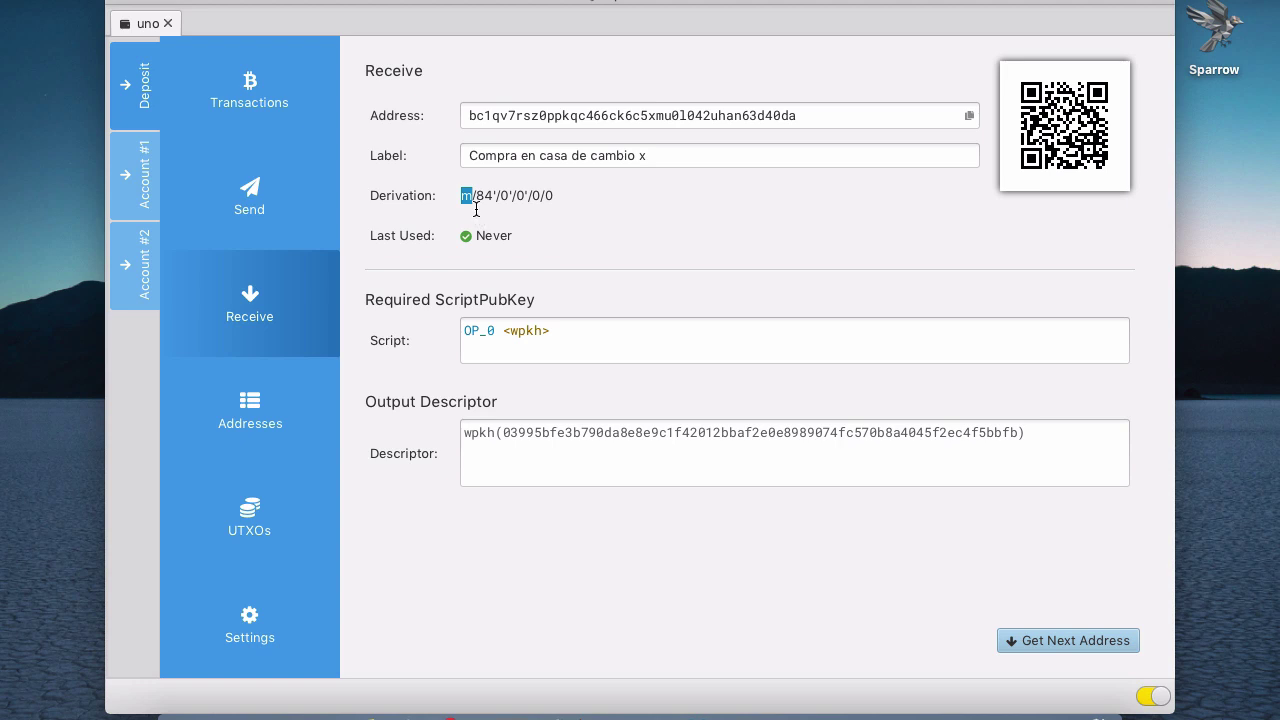
double_click(484, 195)
double_click(505, 196)
double_click(521, 196)
double_click(536, 196)
Generate the next receiving address four times until the derivation reads m/84'/0'/0'/0/4.
drag(537, 196, 559, 195)
click(1054, 640)
click(1054, 640)
click(1054, 640)
click(1054, 640)
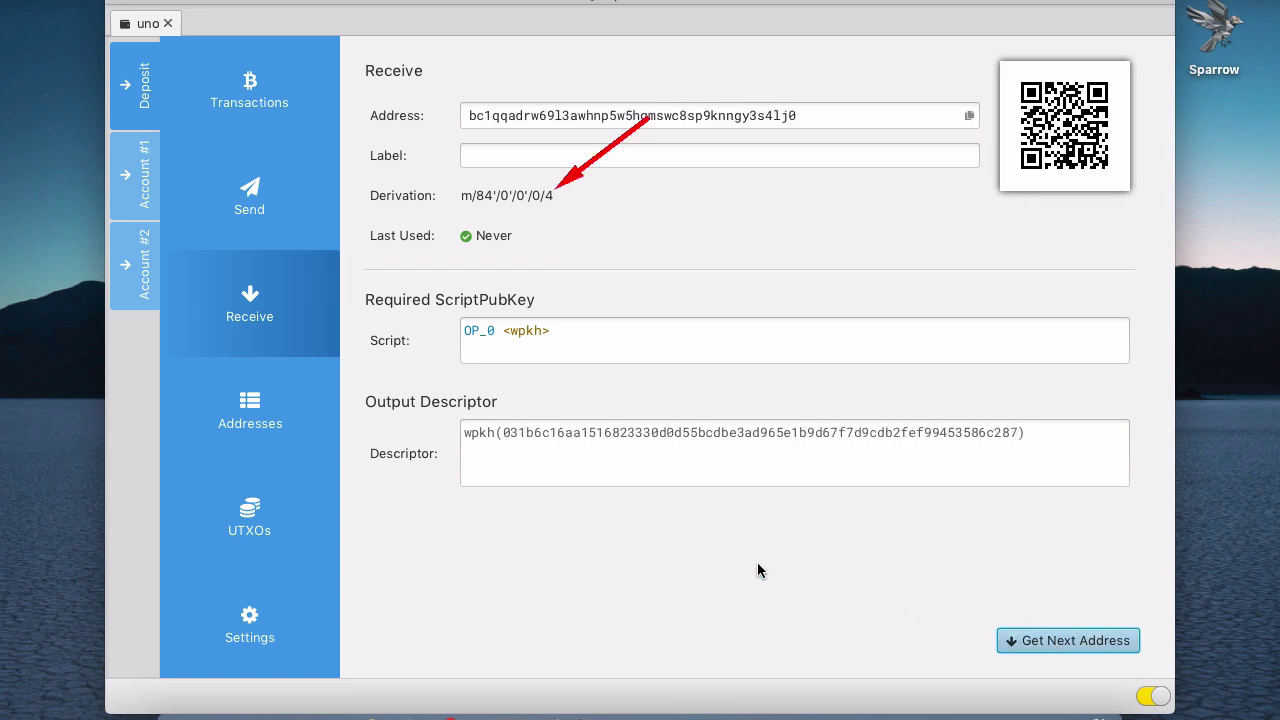
From the Addresses list, show the first address 'Compra en casa de cambio x' for receiving.
click(253, 420)
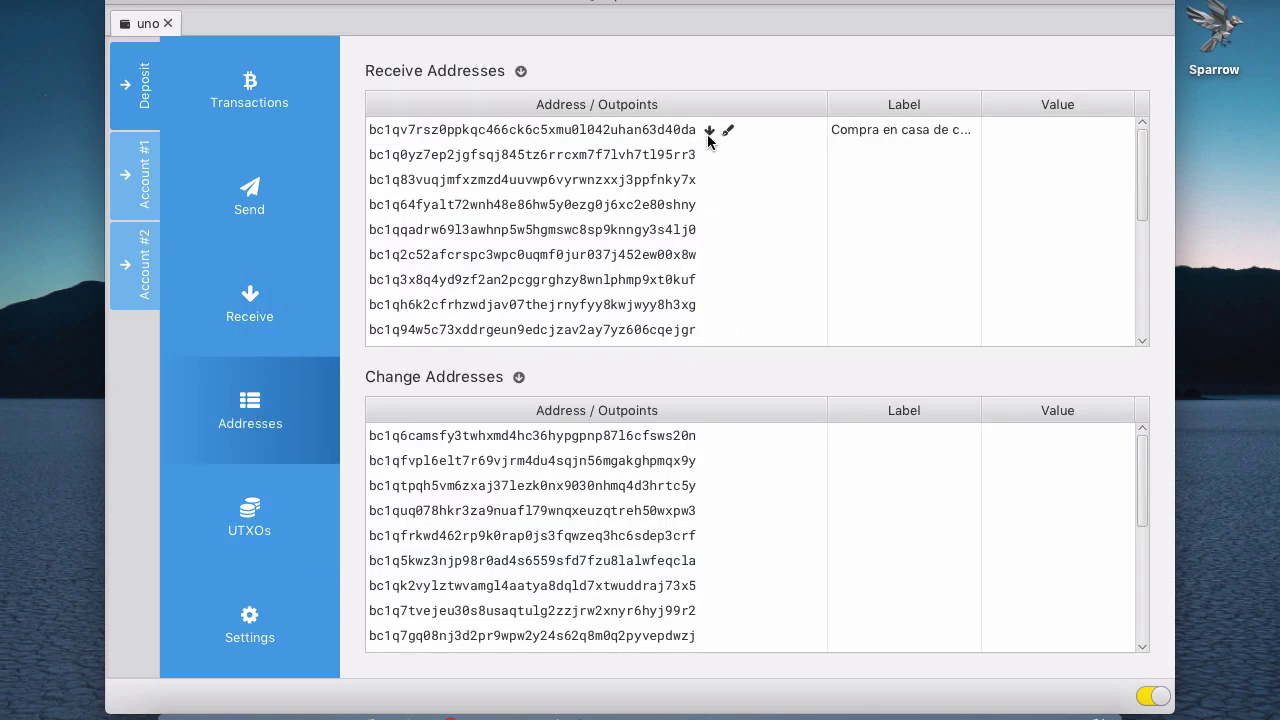
mouse_move(708, 134)
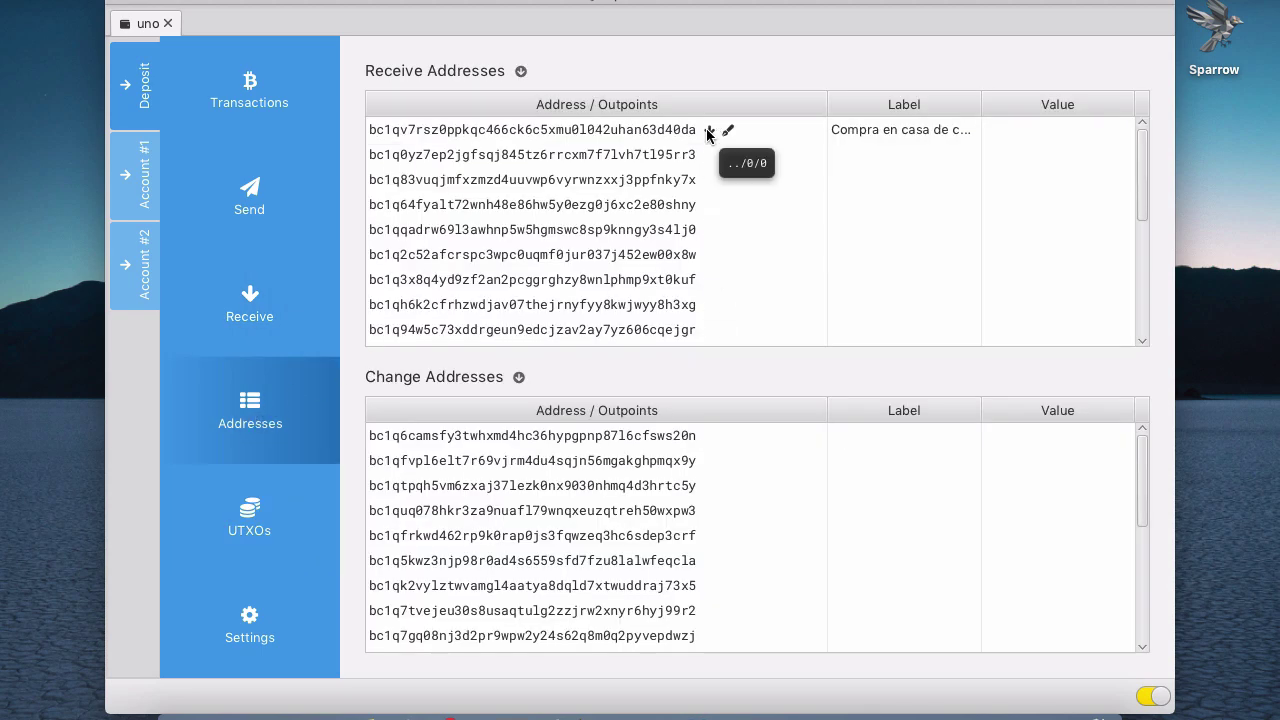
click(708, 132)
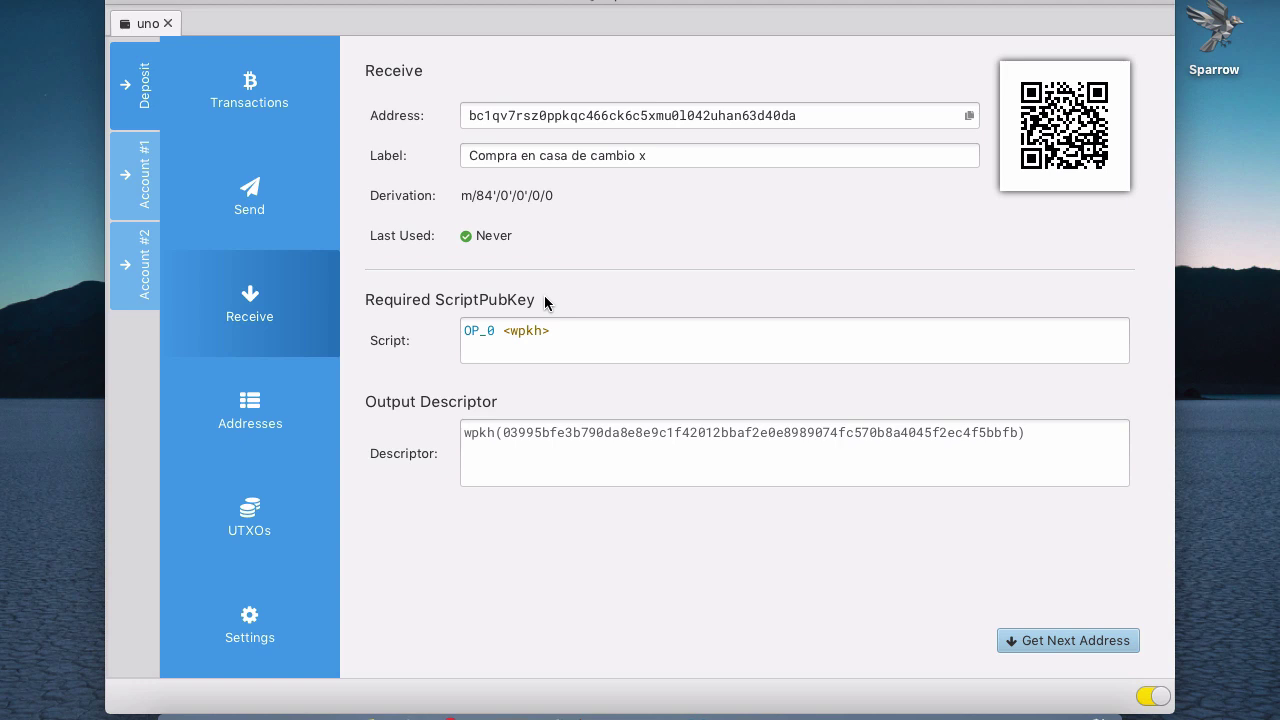
Highlight the output descriptor's wpkh part, its public key, then the whole descriptor.
mouse_move(516, 332)
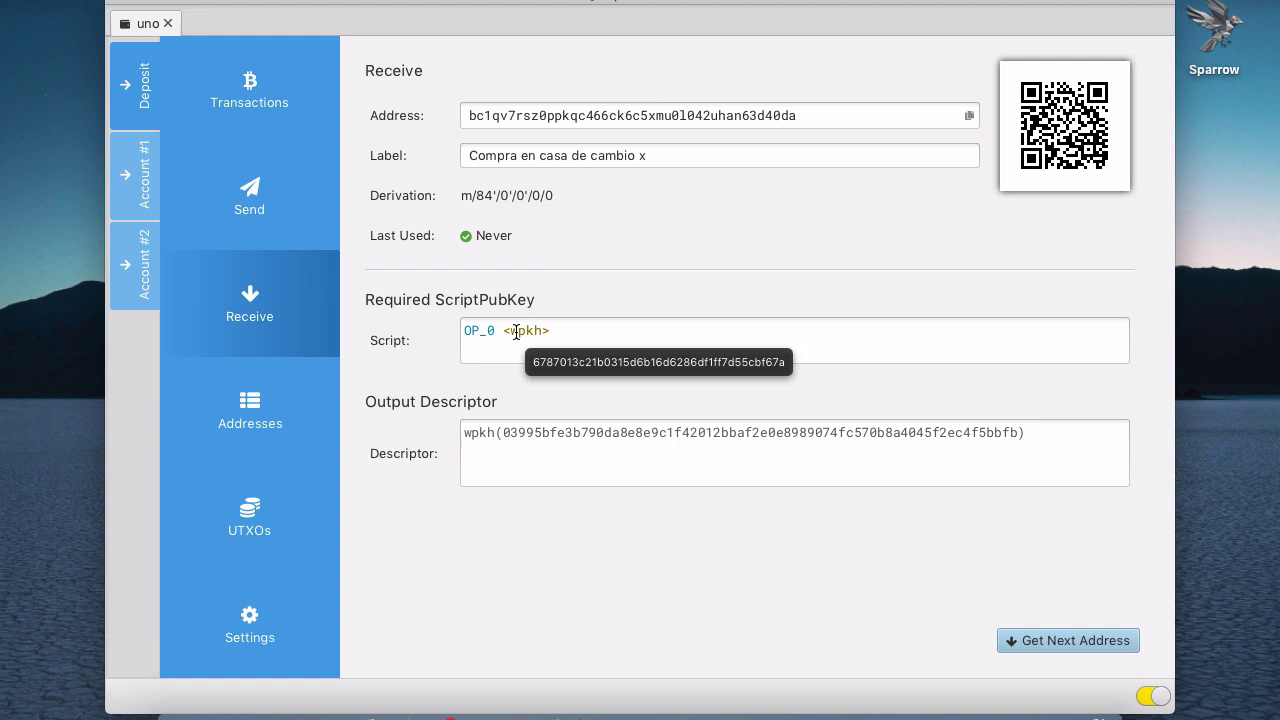
double_click(482, 434)
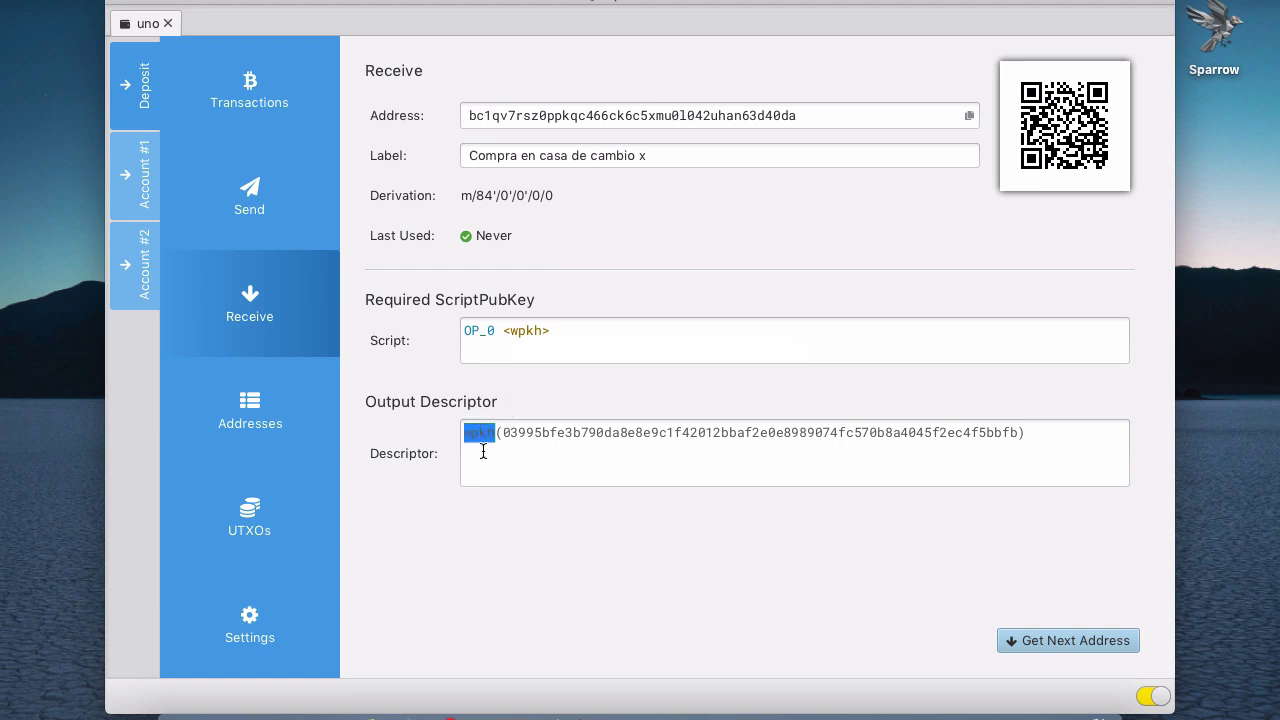
click(488, 460)
double_click(621, 433)
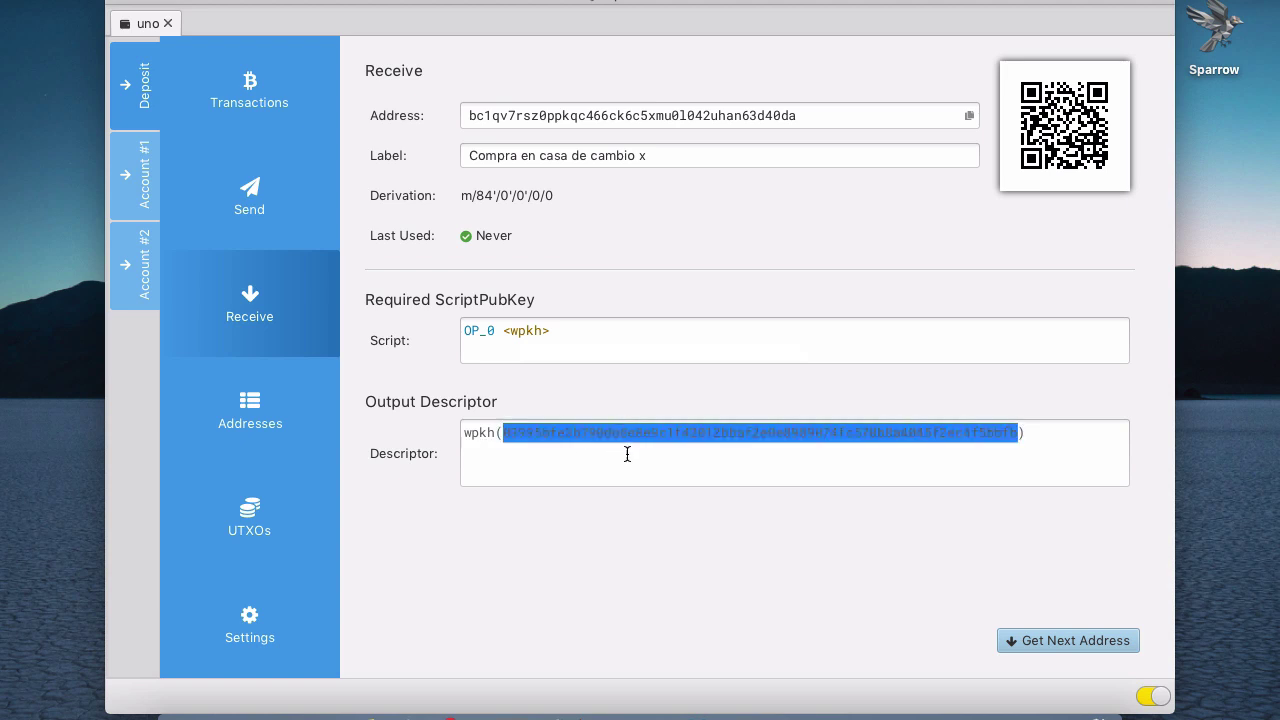
click(627, 454)
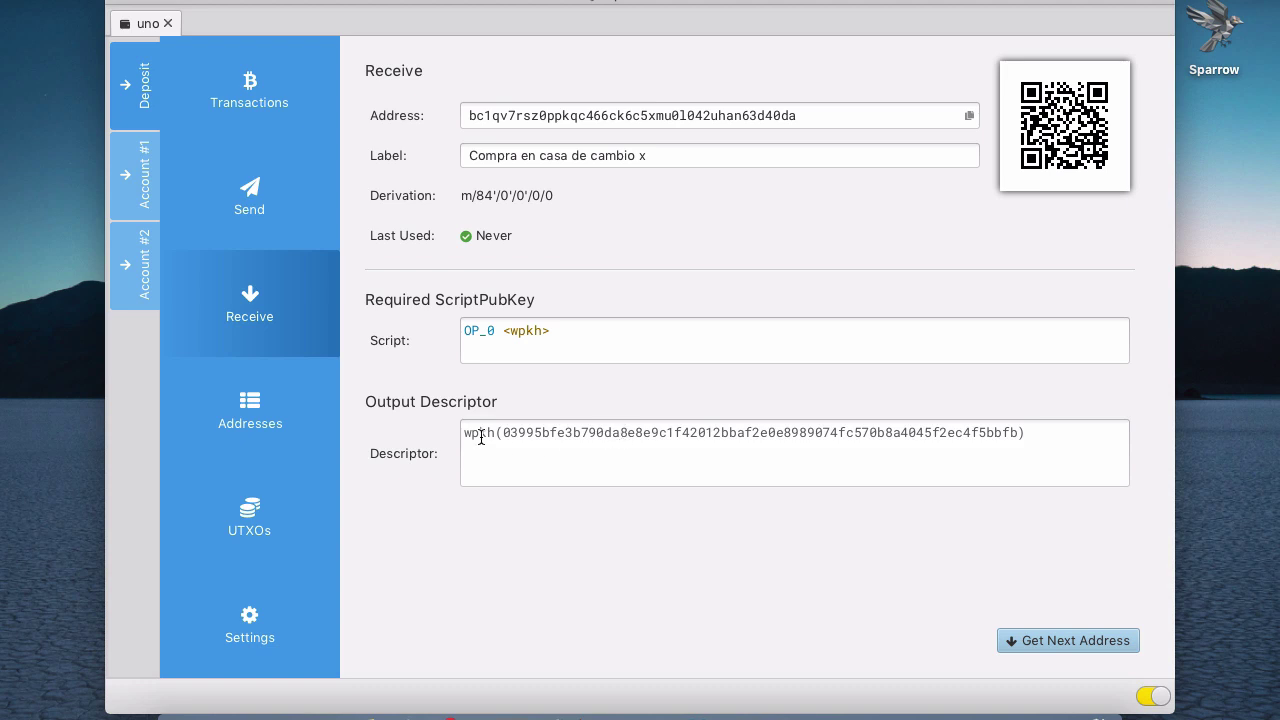
triple_click(623, 437)
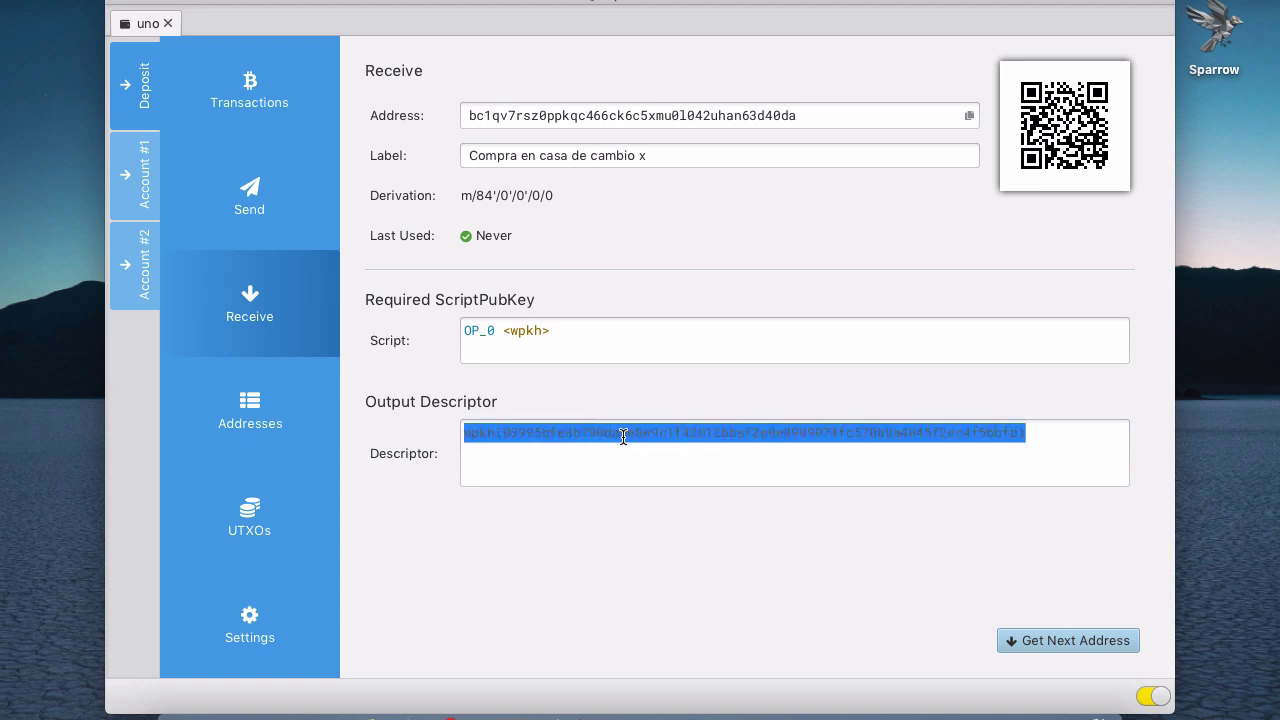
click(610, 438)
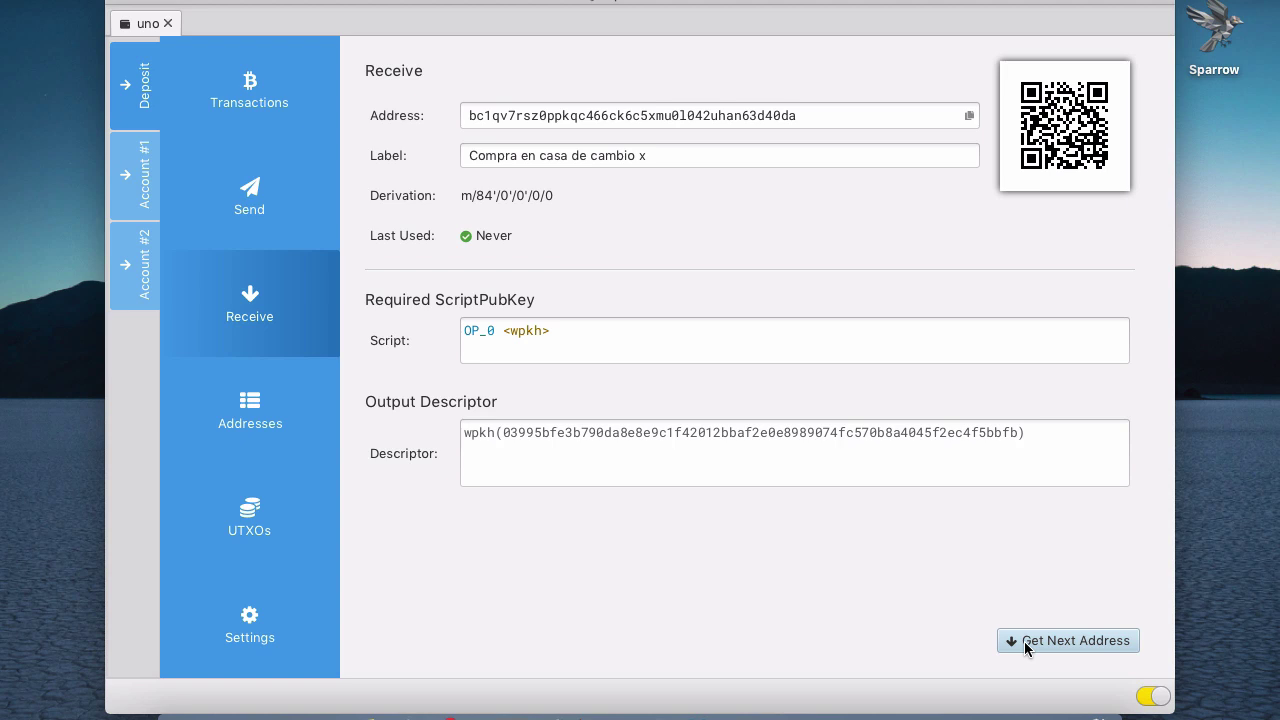
Copy the receiving address at m/84'/0'/0'/0/0 to the clipboard and switch to Electrum.
click(1024, 641)
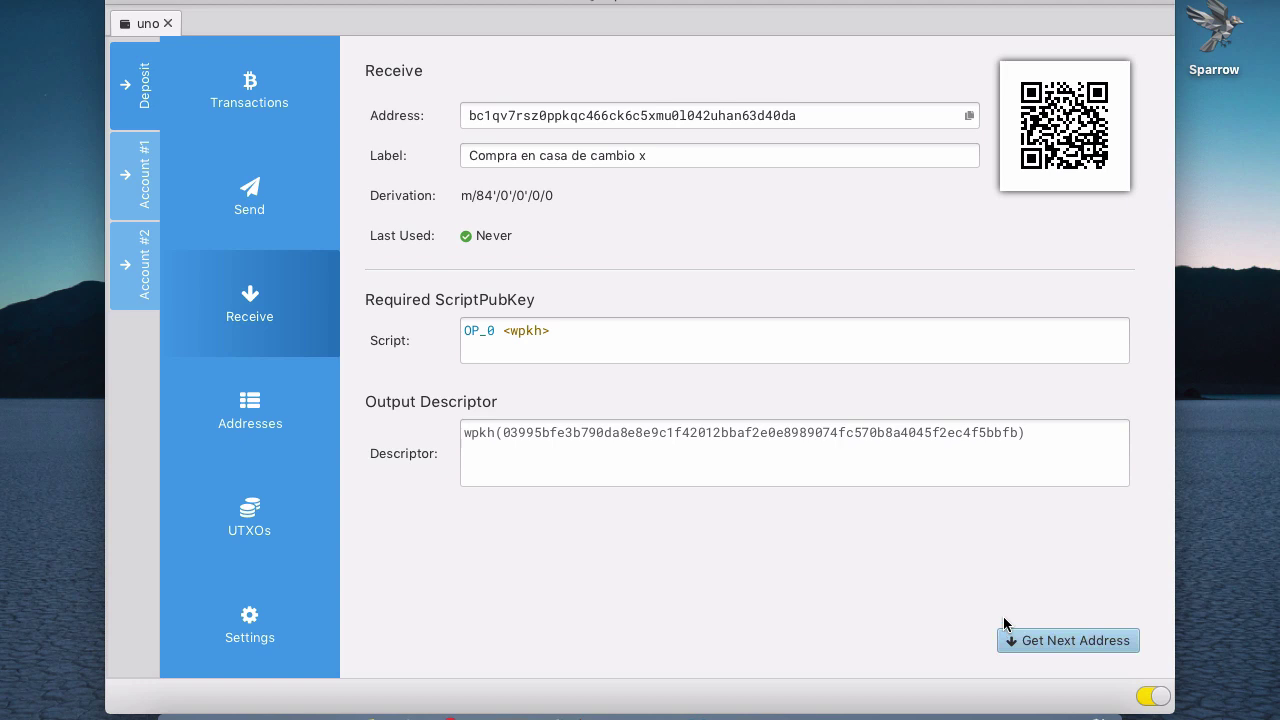
click(969, 117)
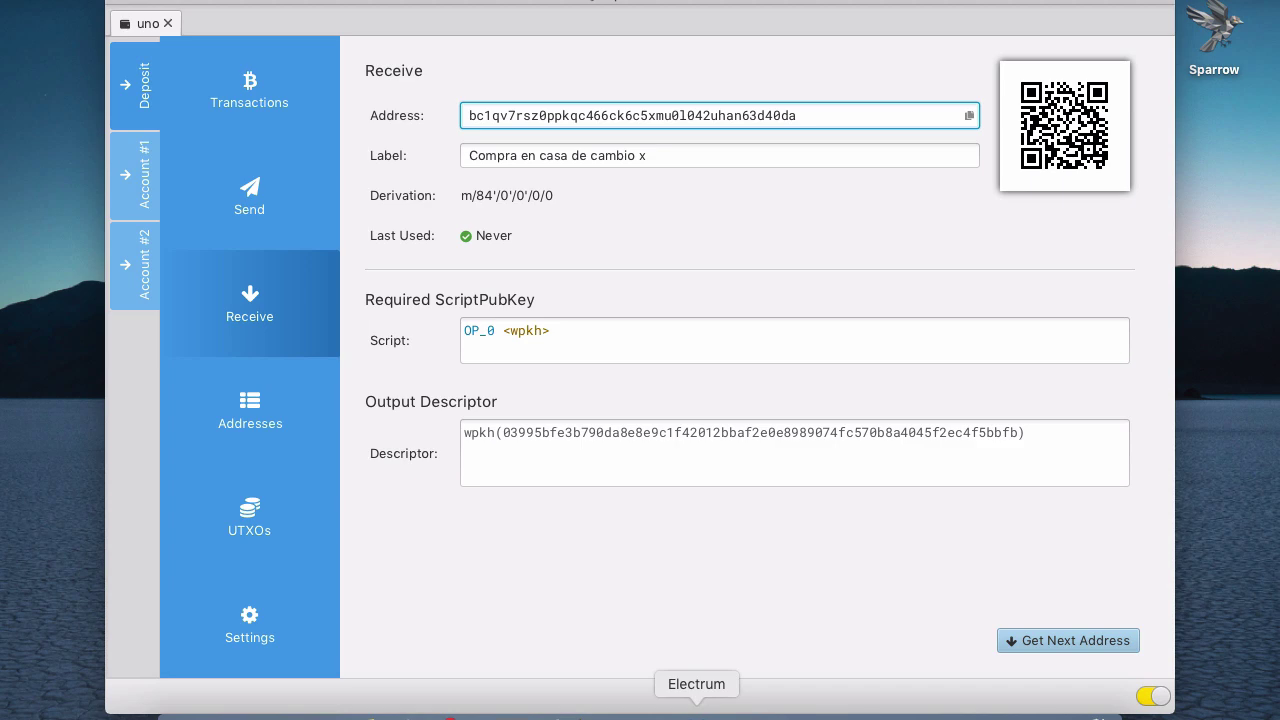
click(697, 712)
Pay 100,000 sats from Electrum to the pasted uno address, then return to Sparrow.
click(436, 202)
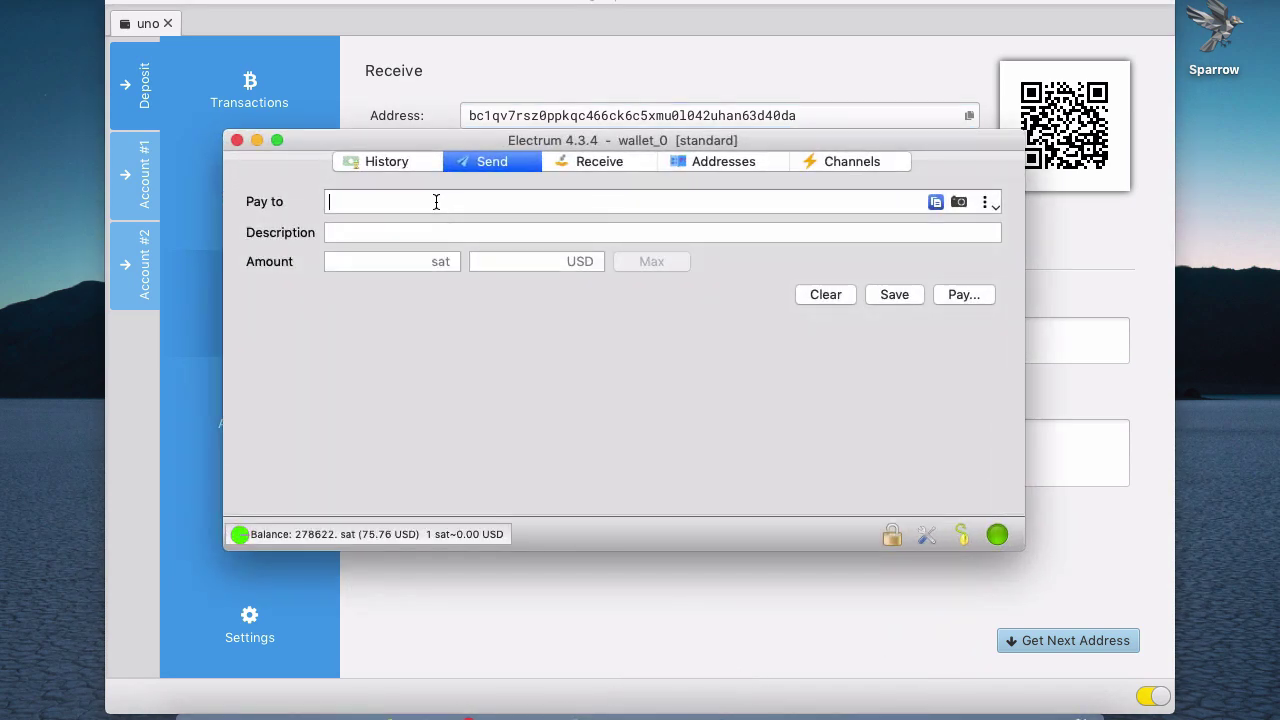
key(super+v)
click(377, 263)
text(100000)
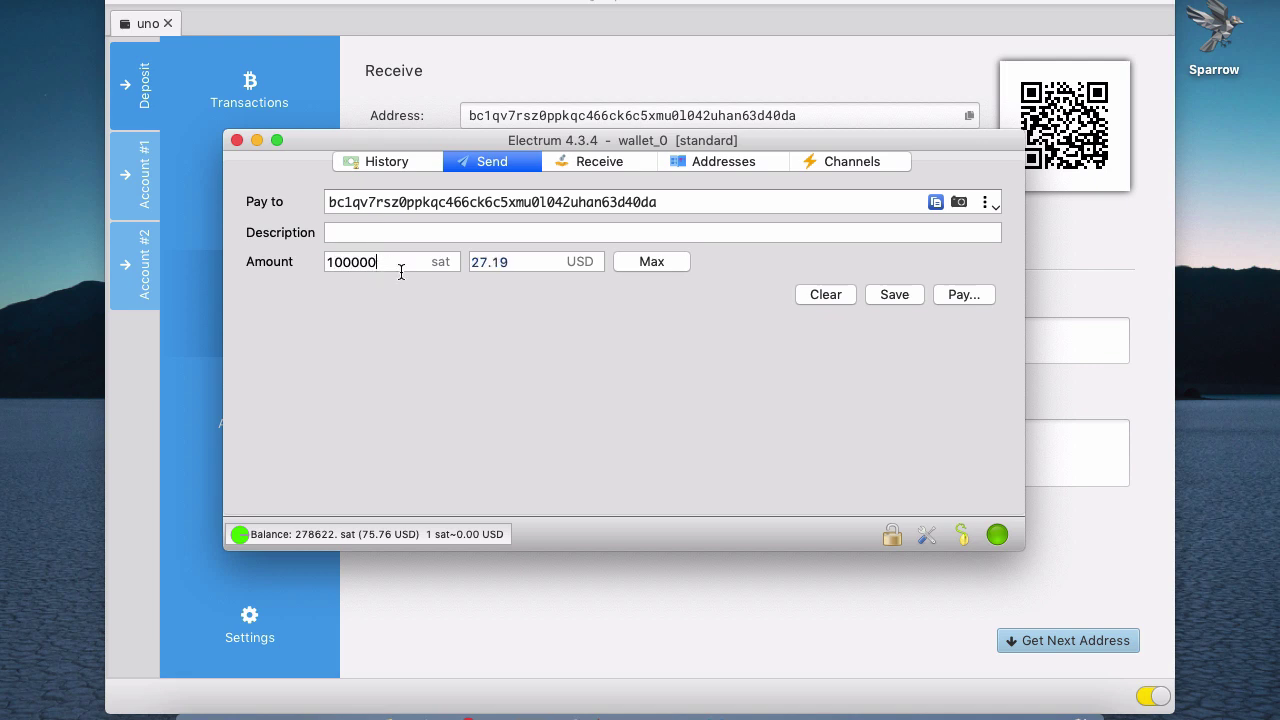
click(977, 297)
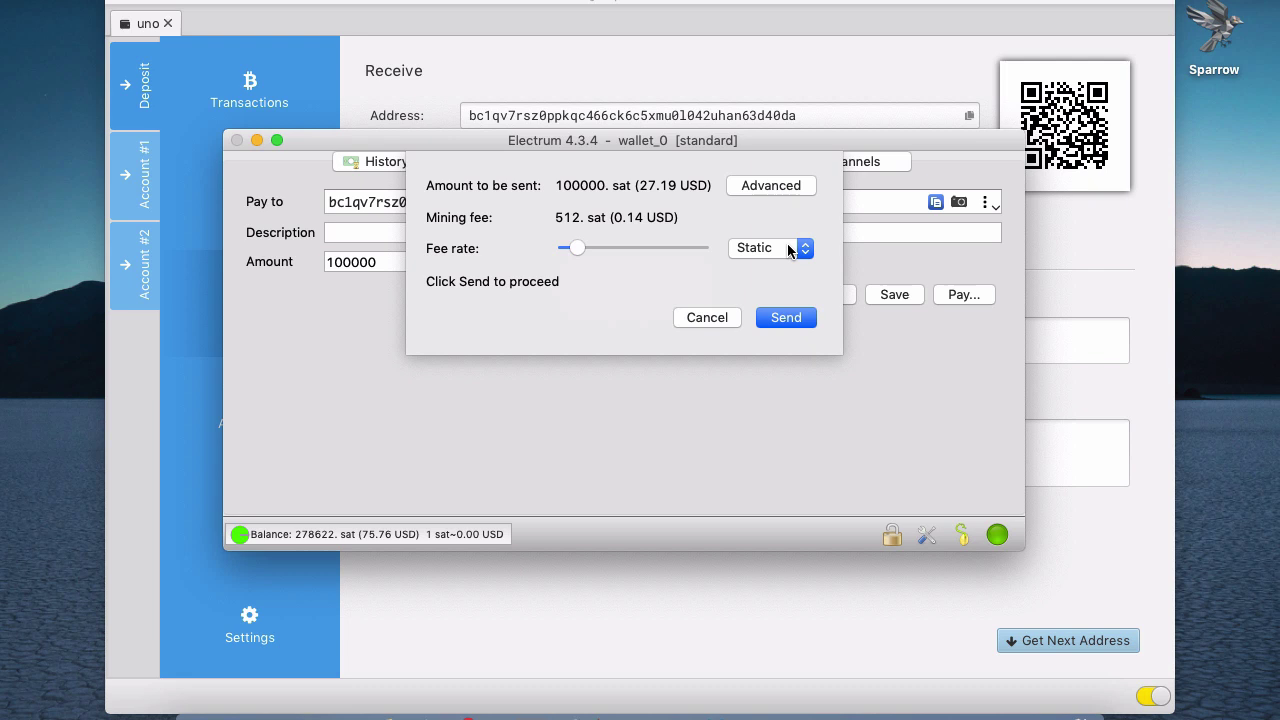
click(786, 317)
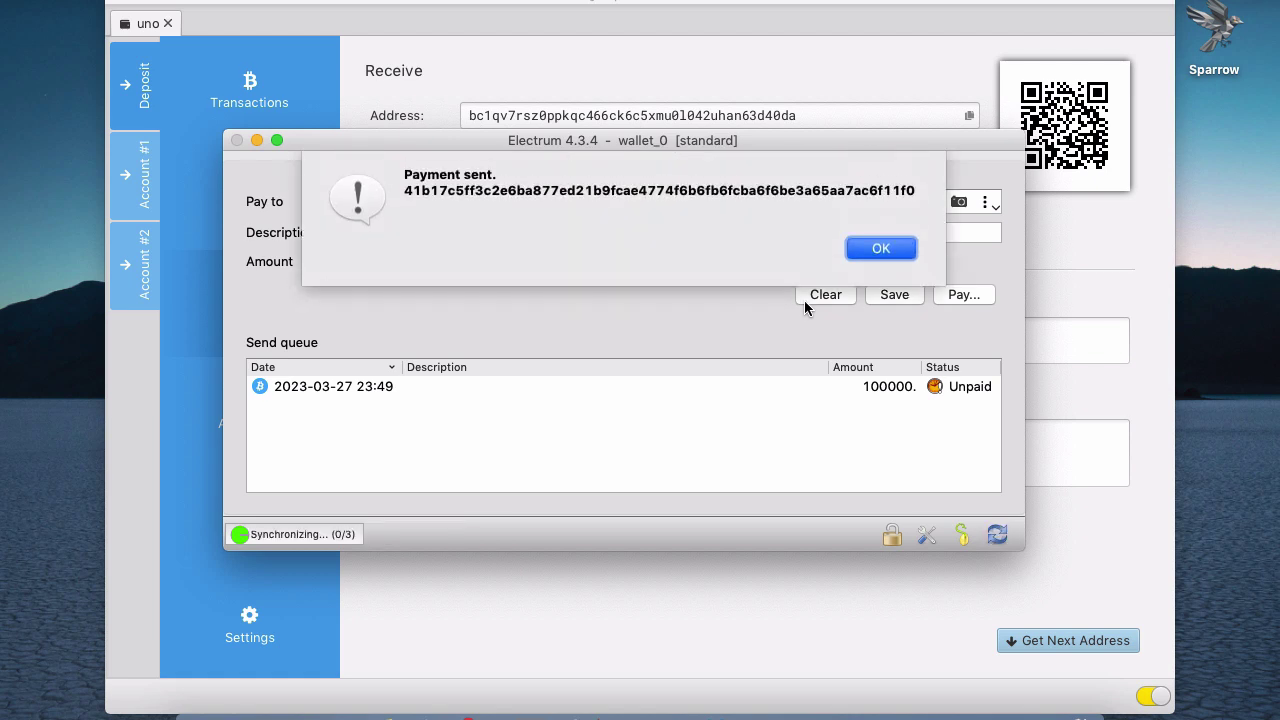
click(882, 249)
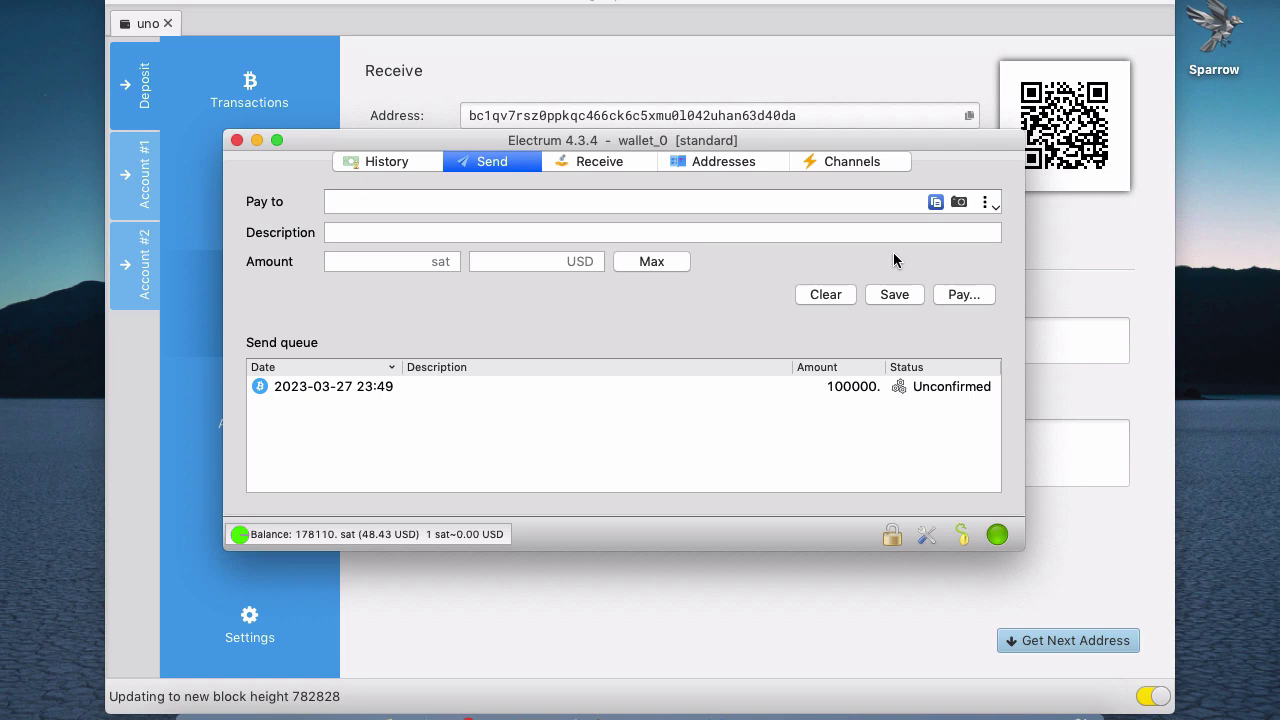
click(775, 628)
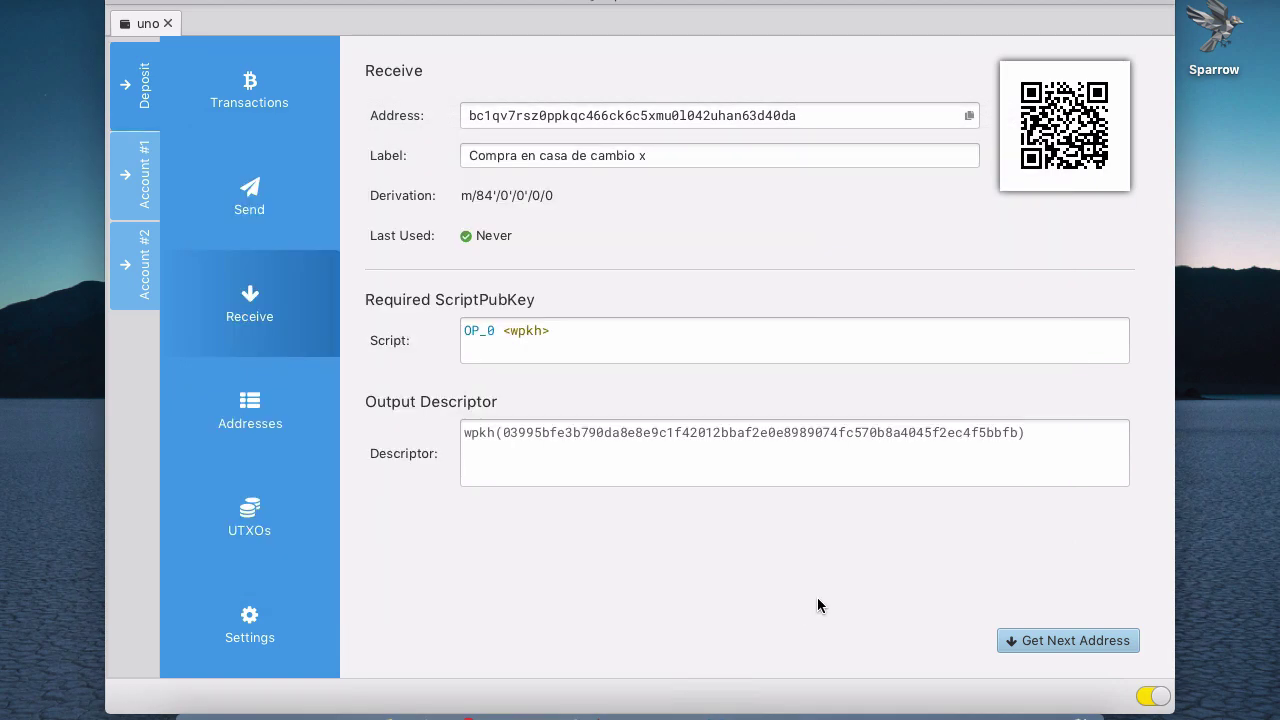
Generate a new uno receiving address and copy it to the clipboard.
click(1079, 643)
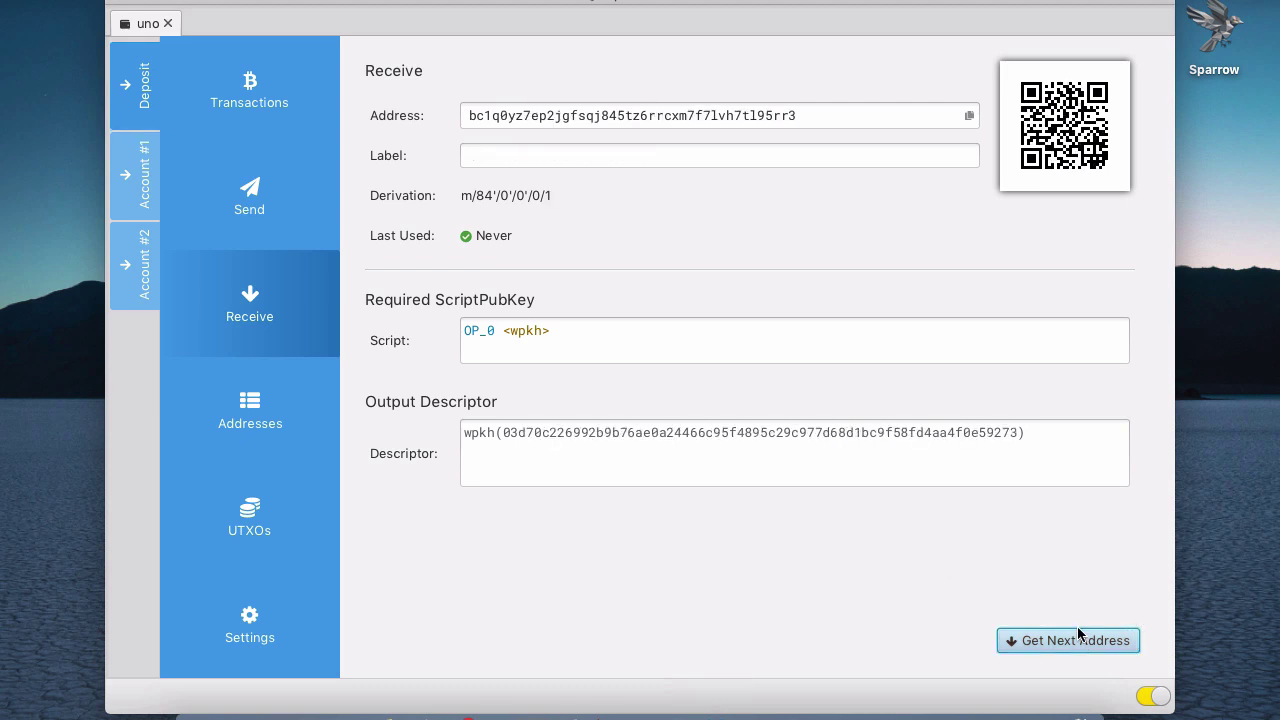
click(969, 116)
click(714, 712)
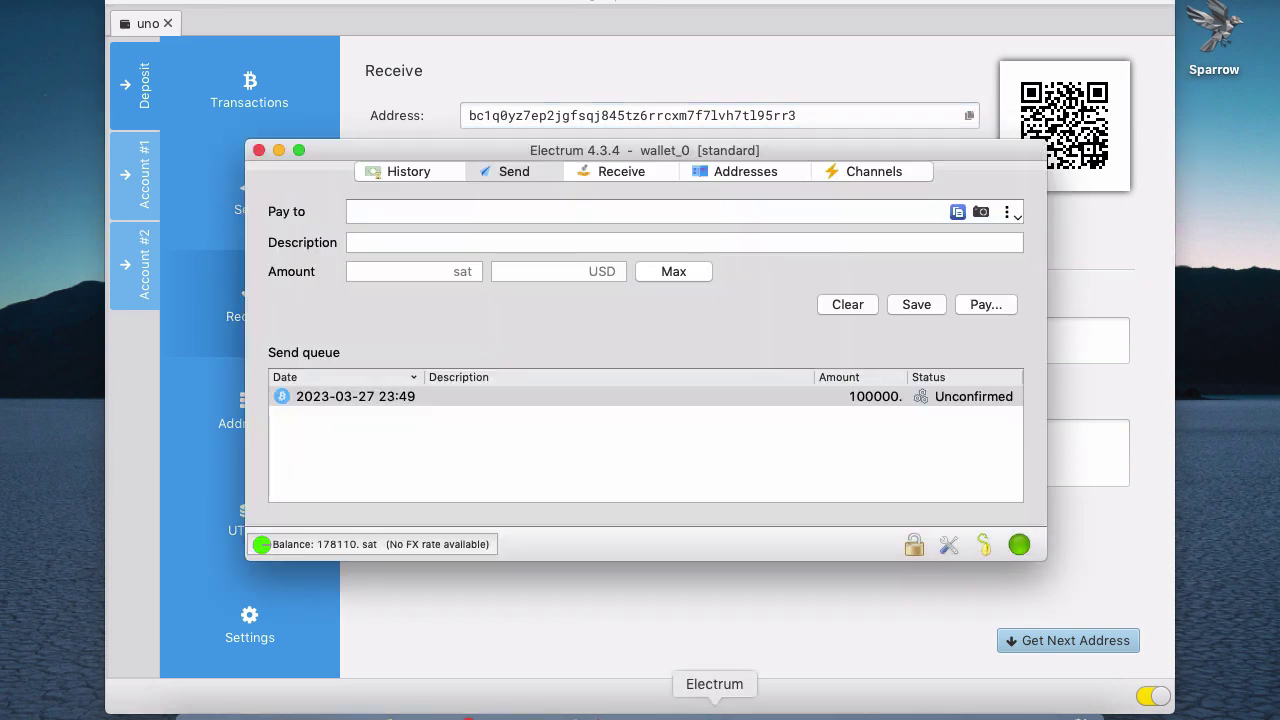
In Electrum, pay 80,000 sats to the pasted address and confirm the broadcast.
click(542, 215)
key(super+v)
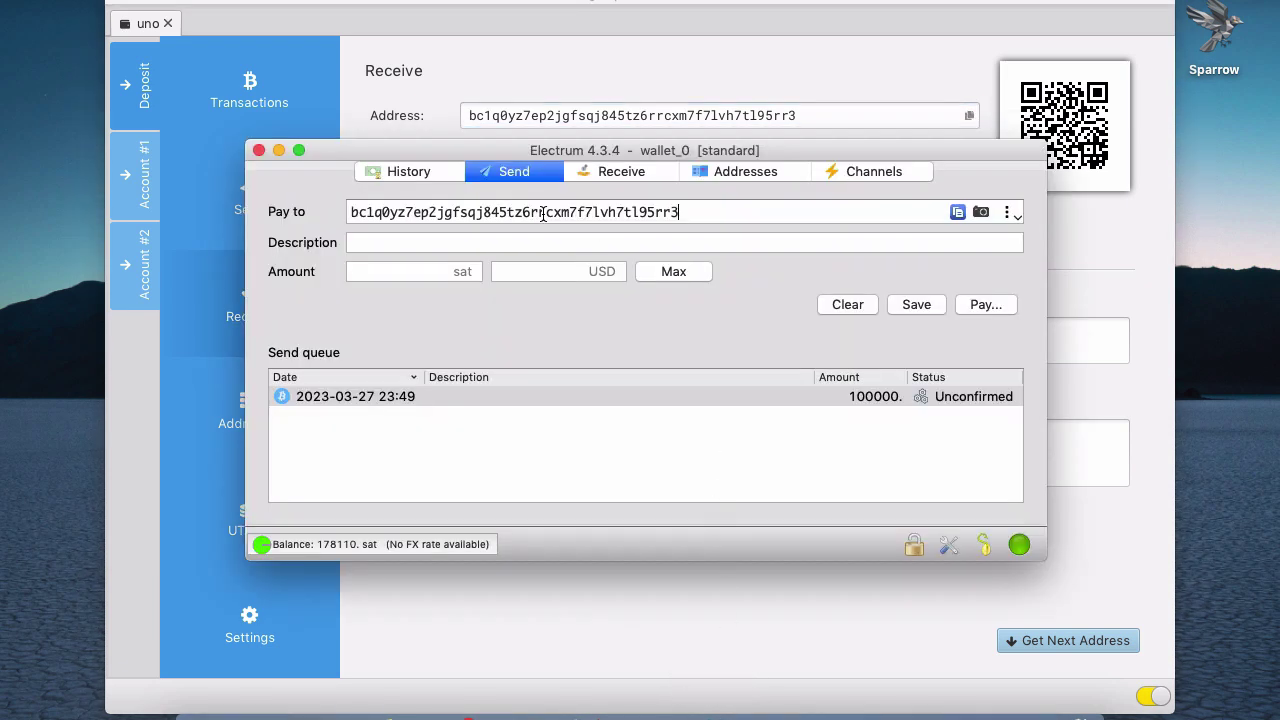
click(409, 271)
text(80000)
click(983, 305)
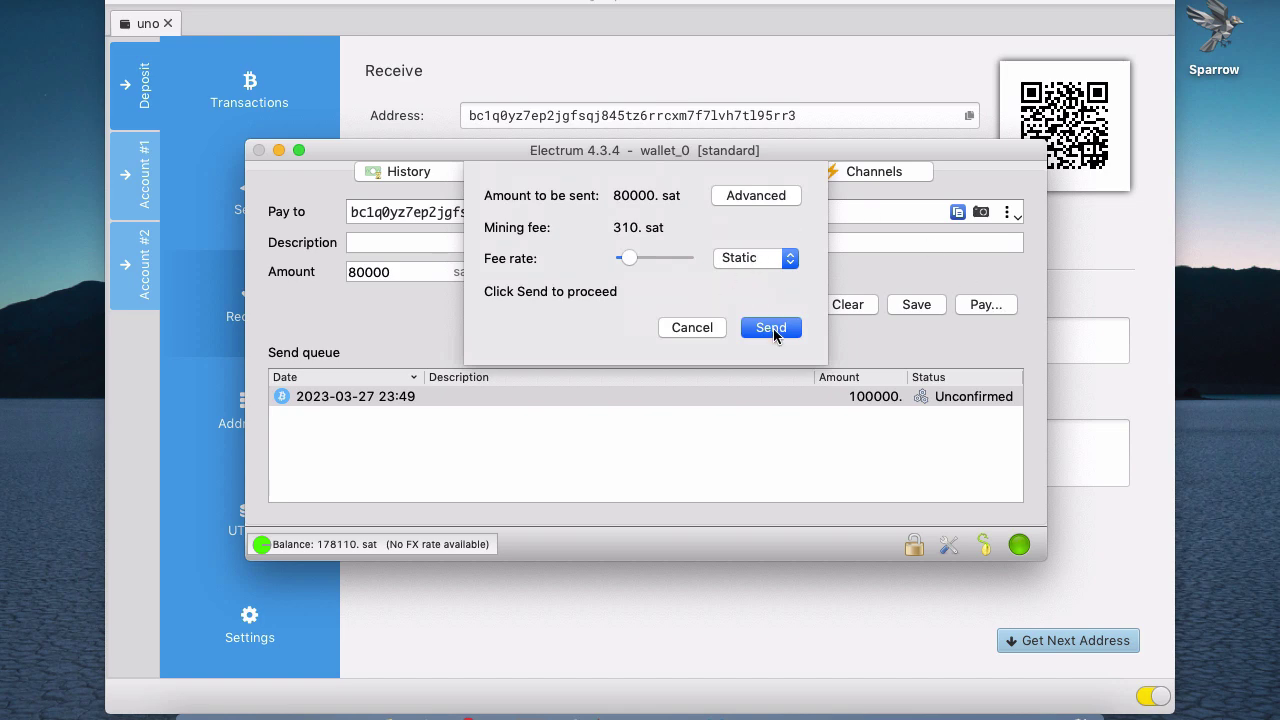
click(775, 336)
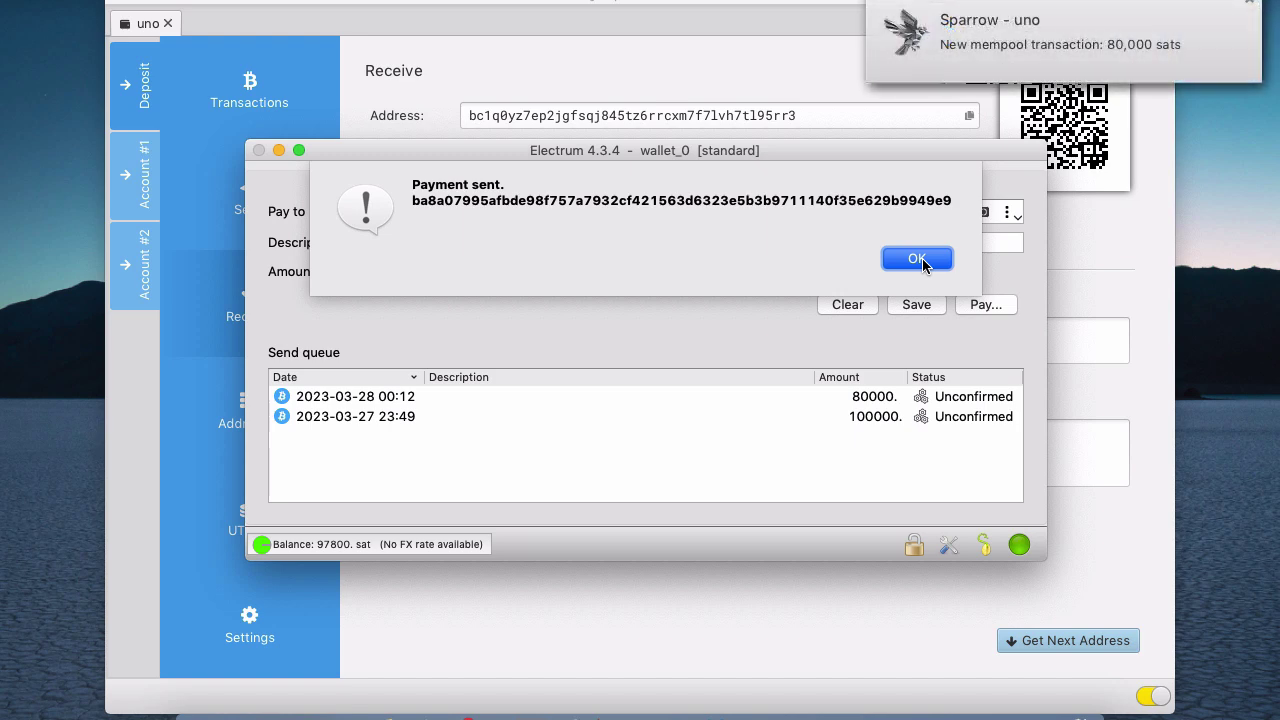
click(917, 259)
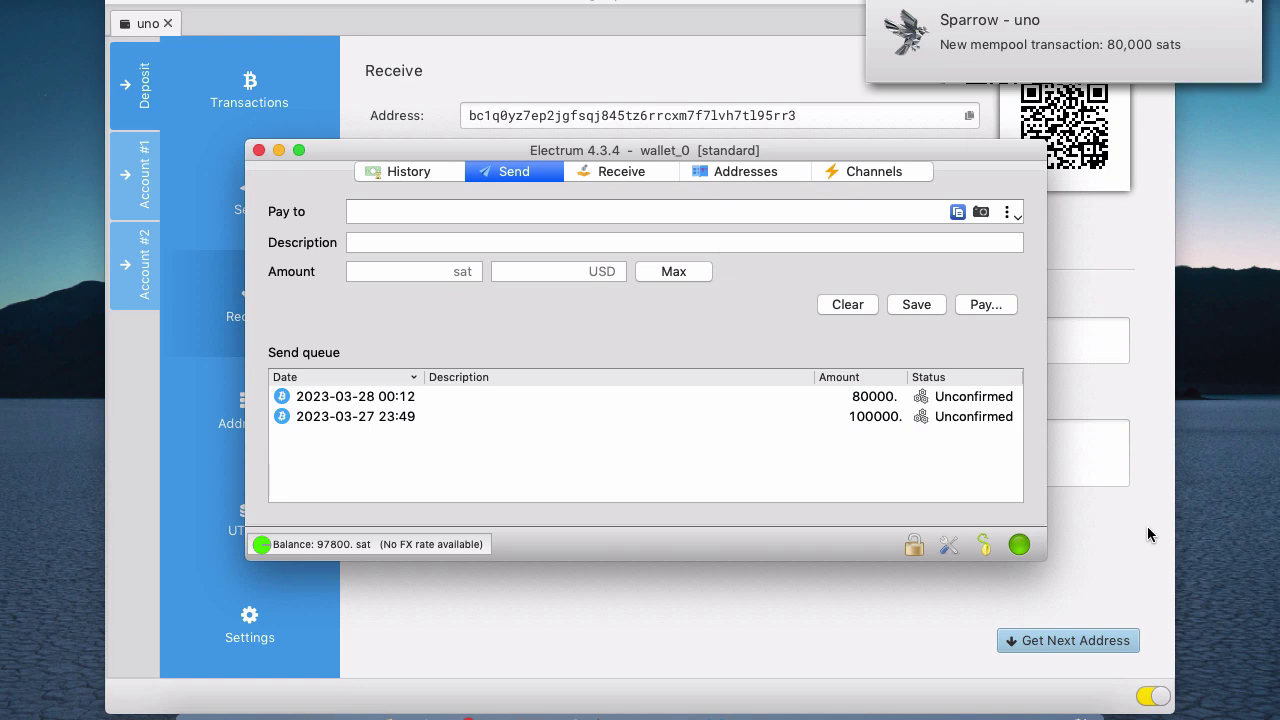
In Sparrow's transaction list, open unconfirmed transaction 41b17c's details in its own tab.
click(368, 121)
click(251, 96)
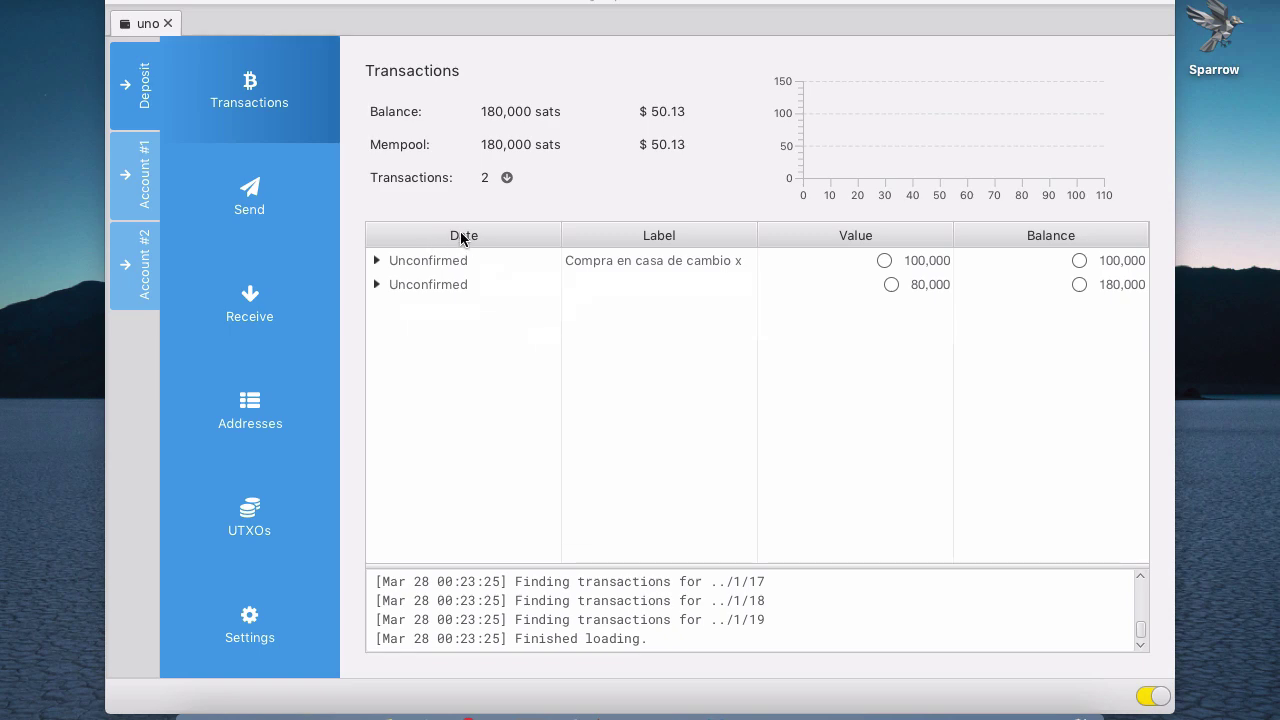
click(481, 260)
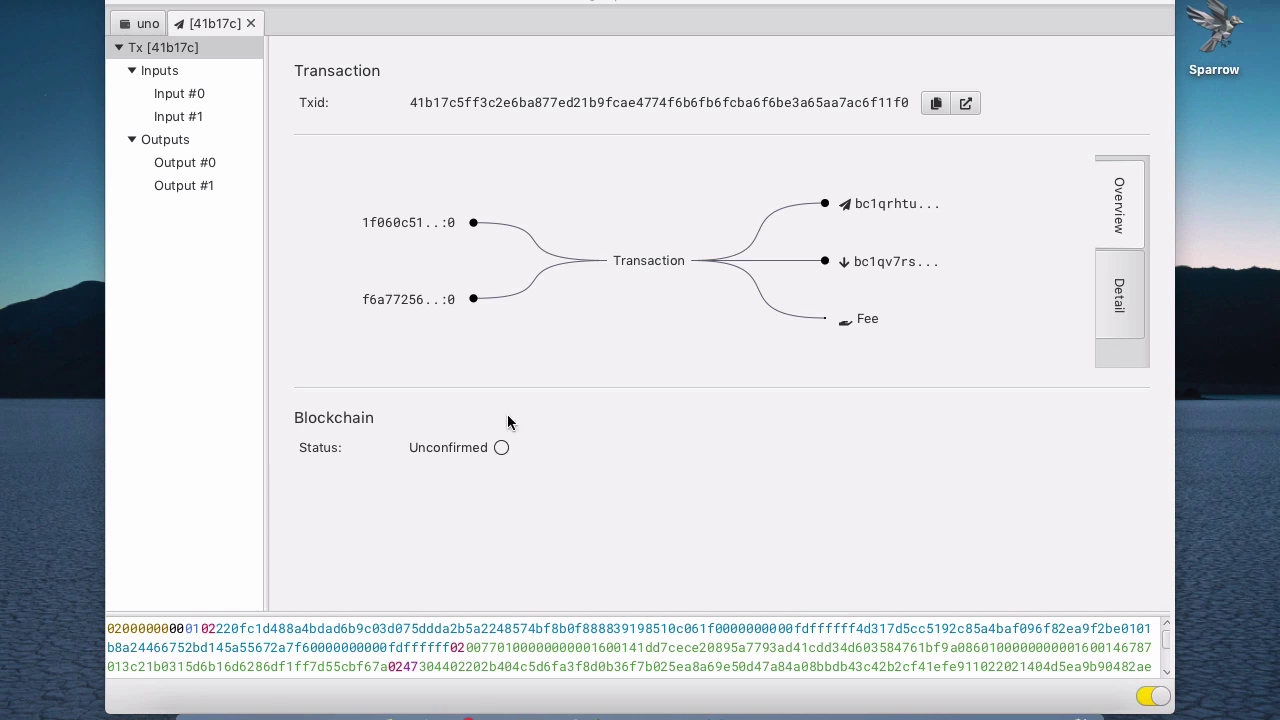
Switch back to the uno wallet tab and its transaction list.
click(147, 23)
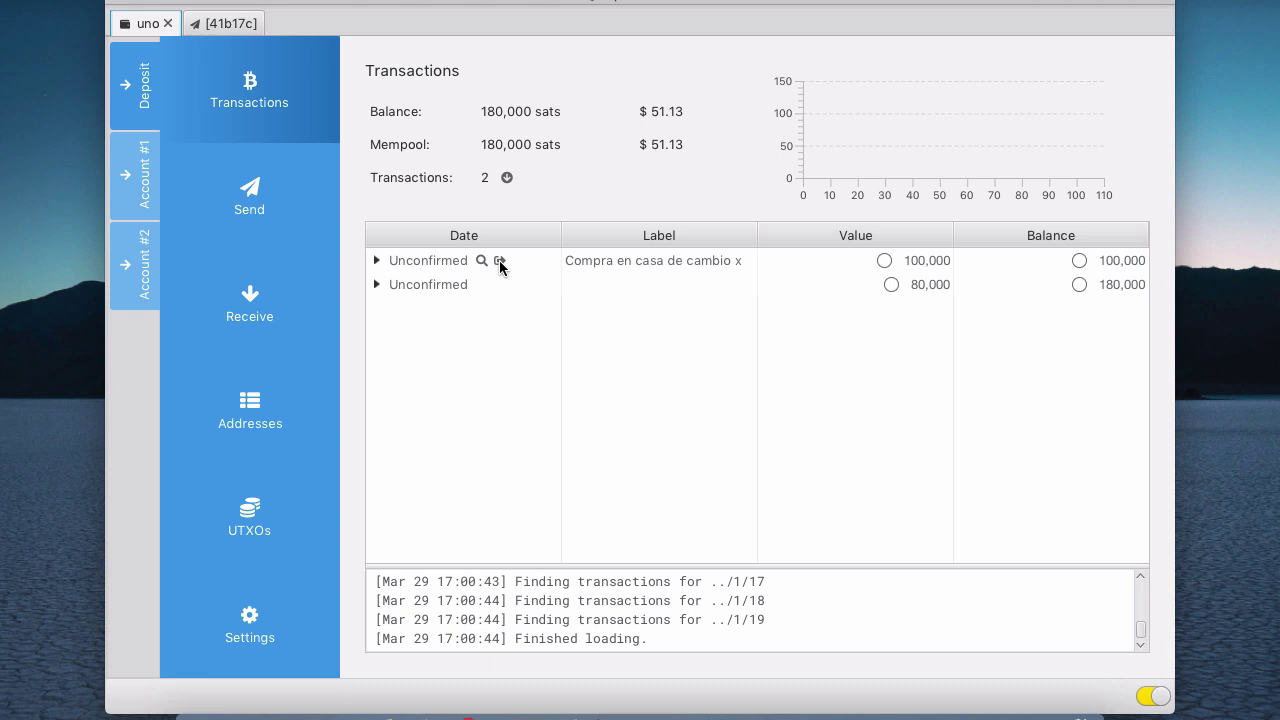
Start a CPFP spend from the first unconfirmed 100,000-sat transaction.
click(499, 261)
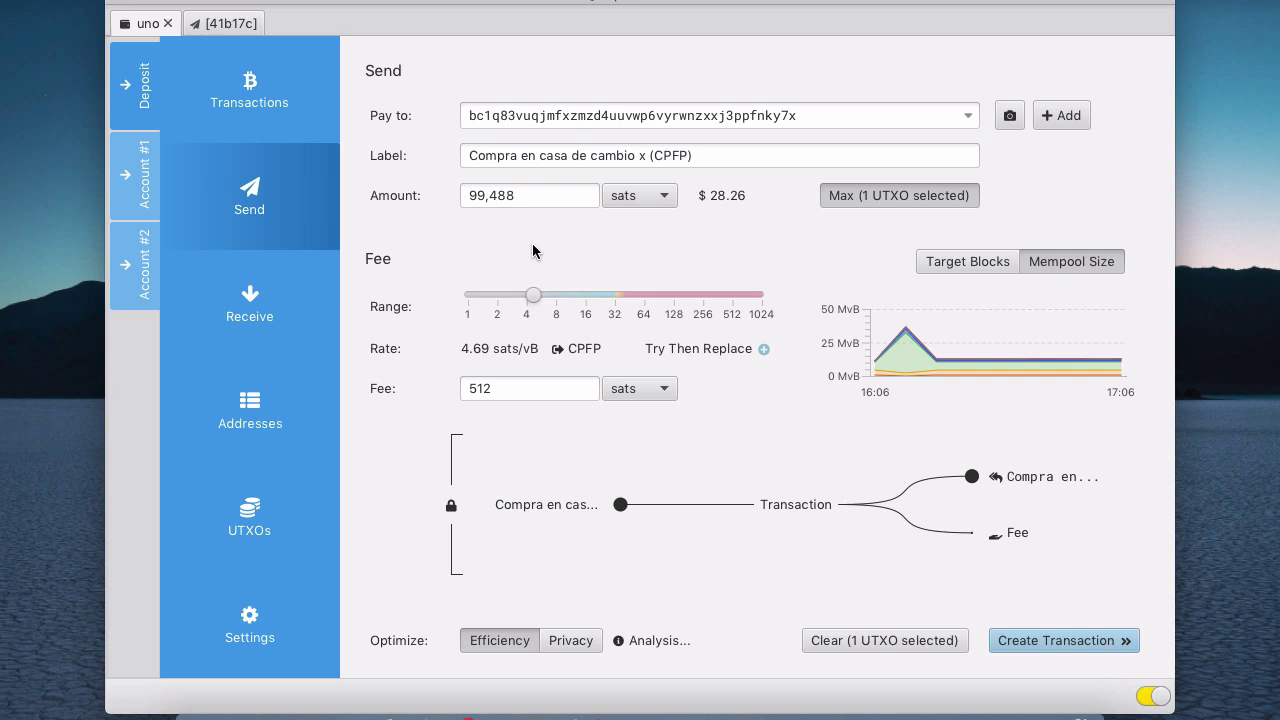
Switch the CPFP fee selection to Target Blocks mode.
click(963, 261)
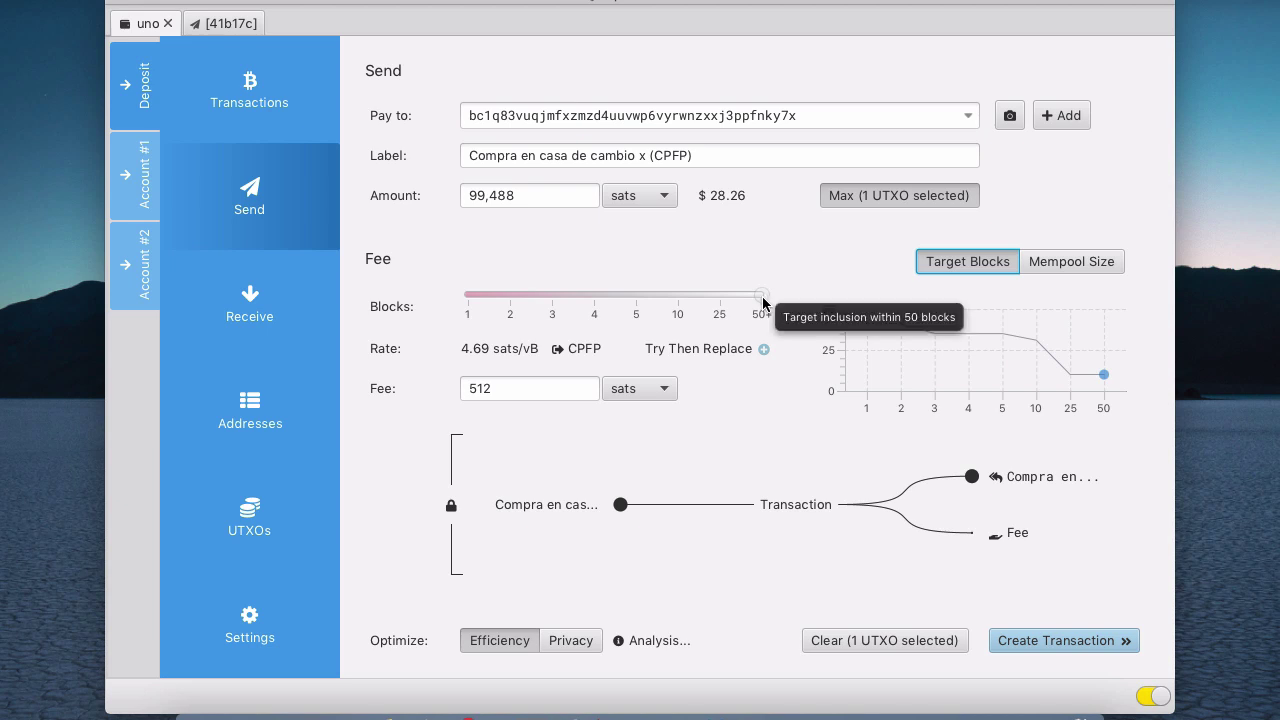
Set the fee slider to a 25-block target: 1,096-sat fee at 10.04 sats/vB.
drag(763, 300, 723, 300)
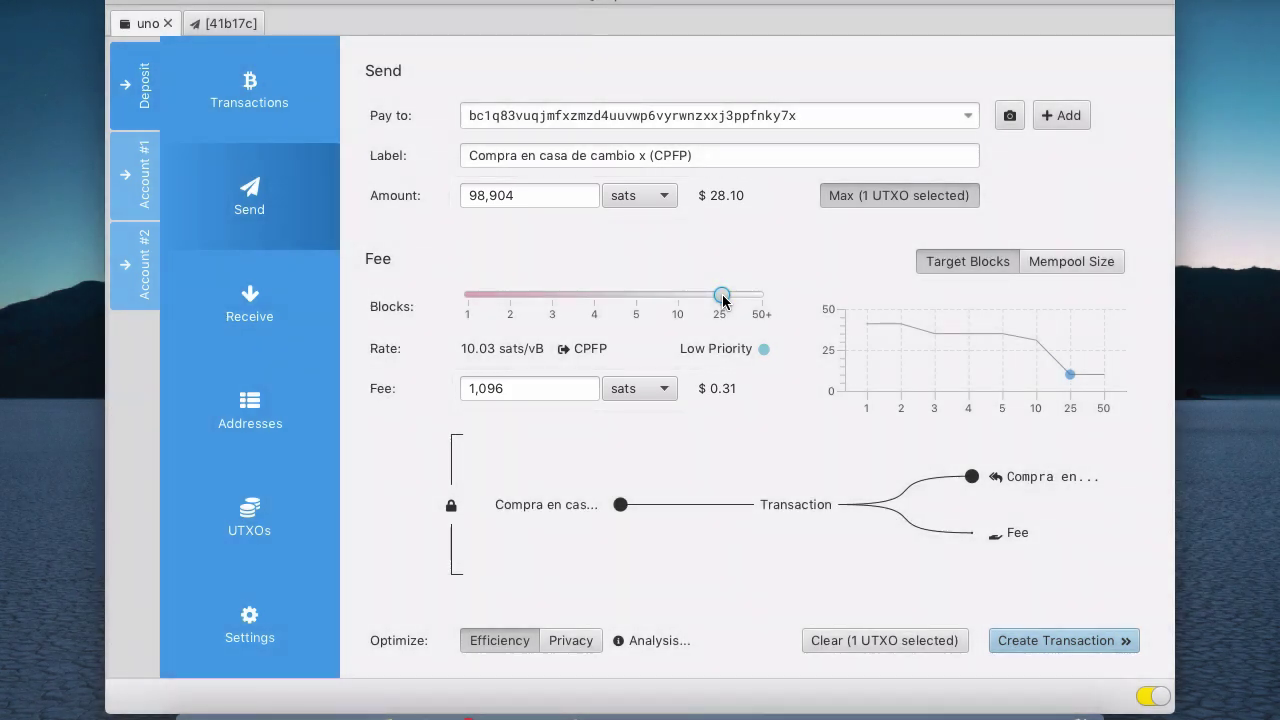
drag(723, 300, 680, 301)
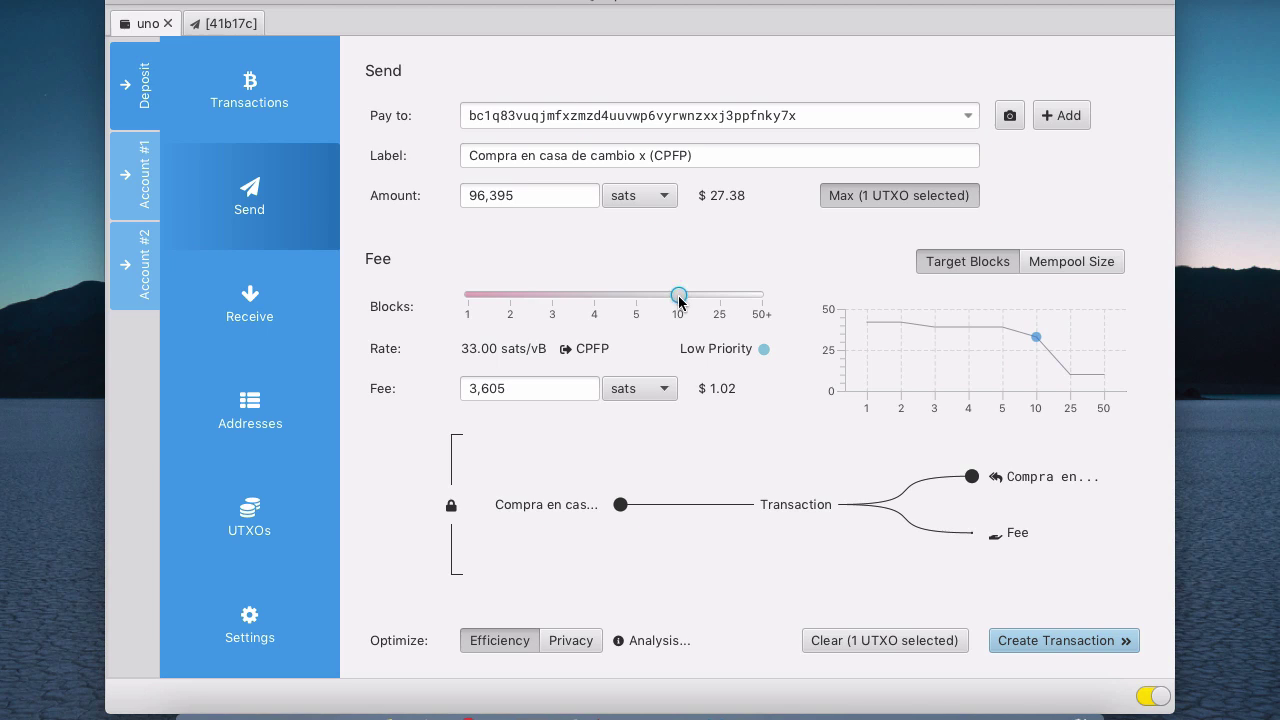
drag(679, 301, 468, 300)
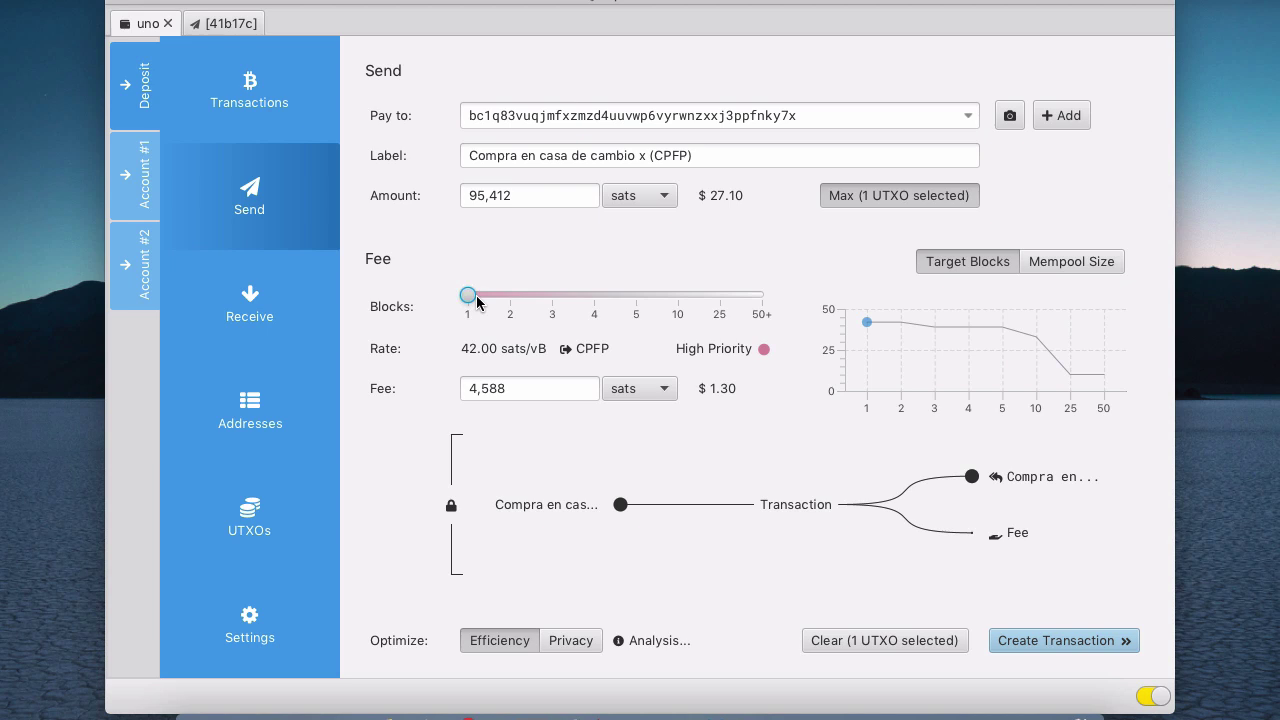
drag(477, 302, 723, 306)
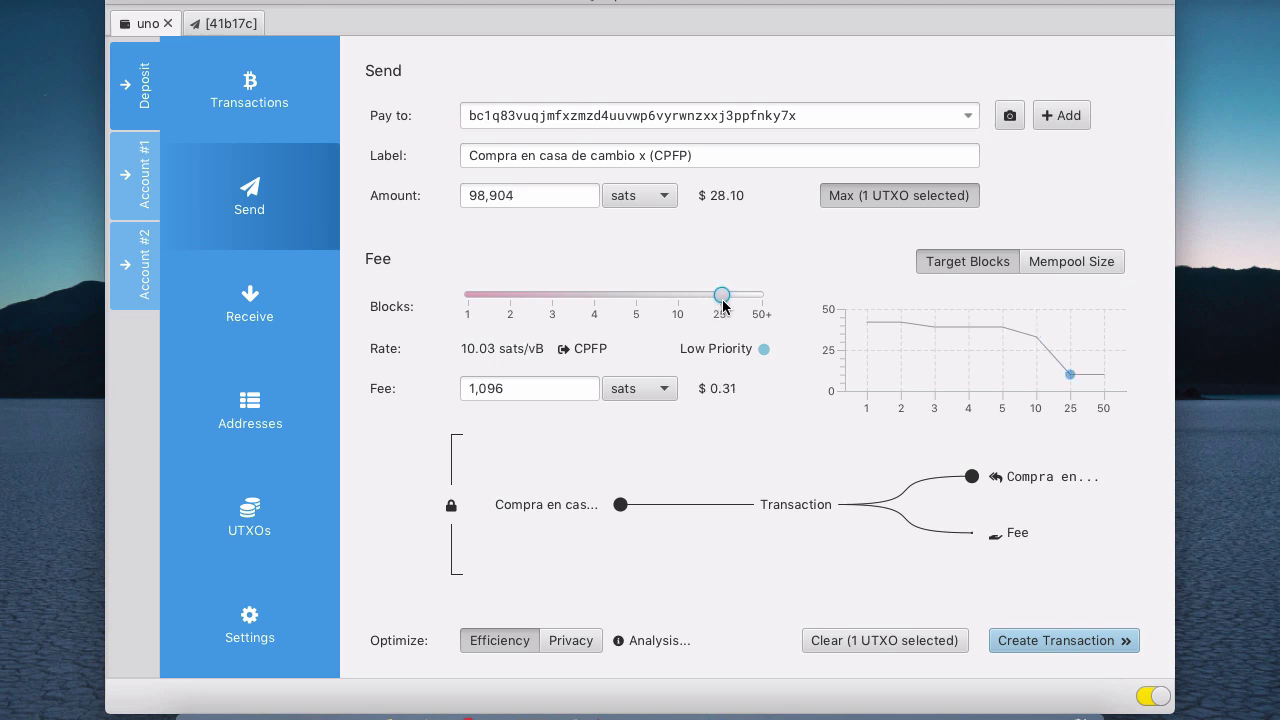
drag(723, 306, 723, 306)
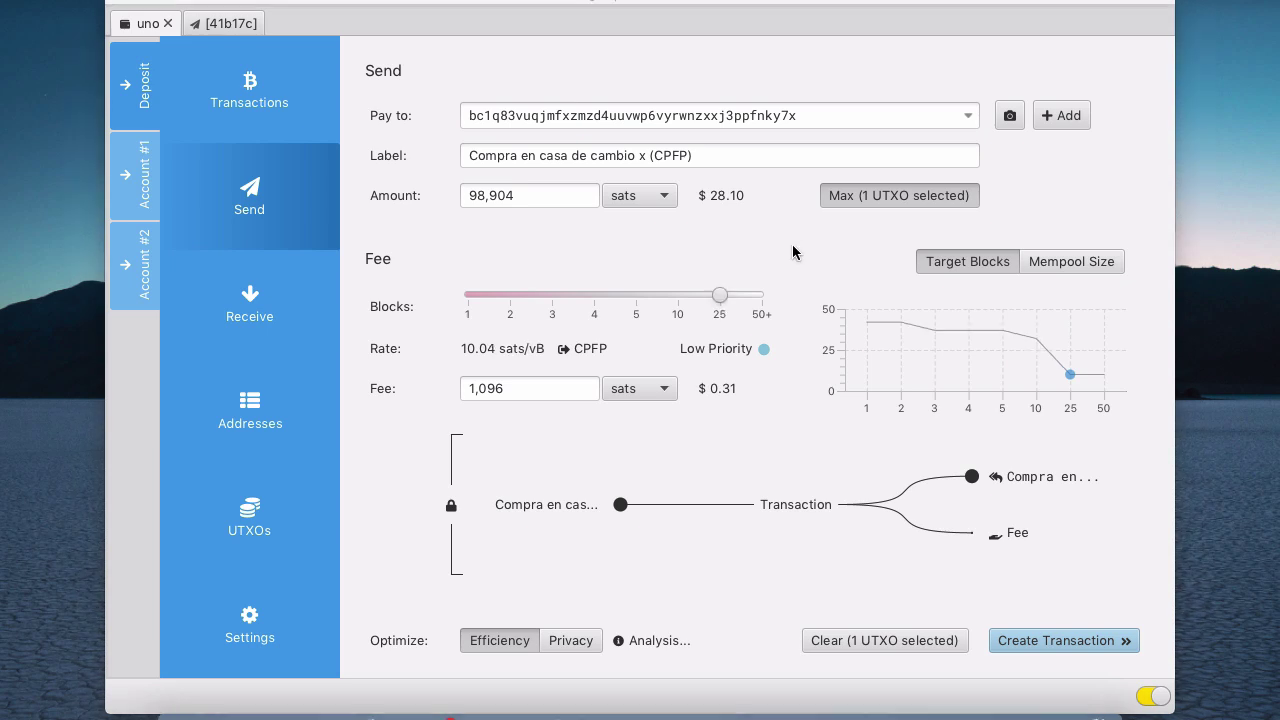
Open the 80,000-sat transaction d8a27a from the Transactions list in its own tab.
click(266, 85)
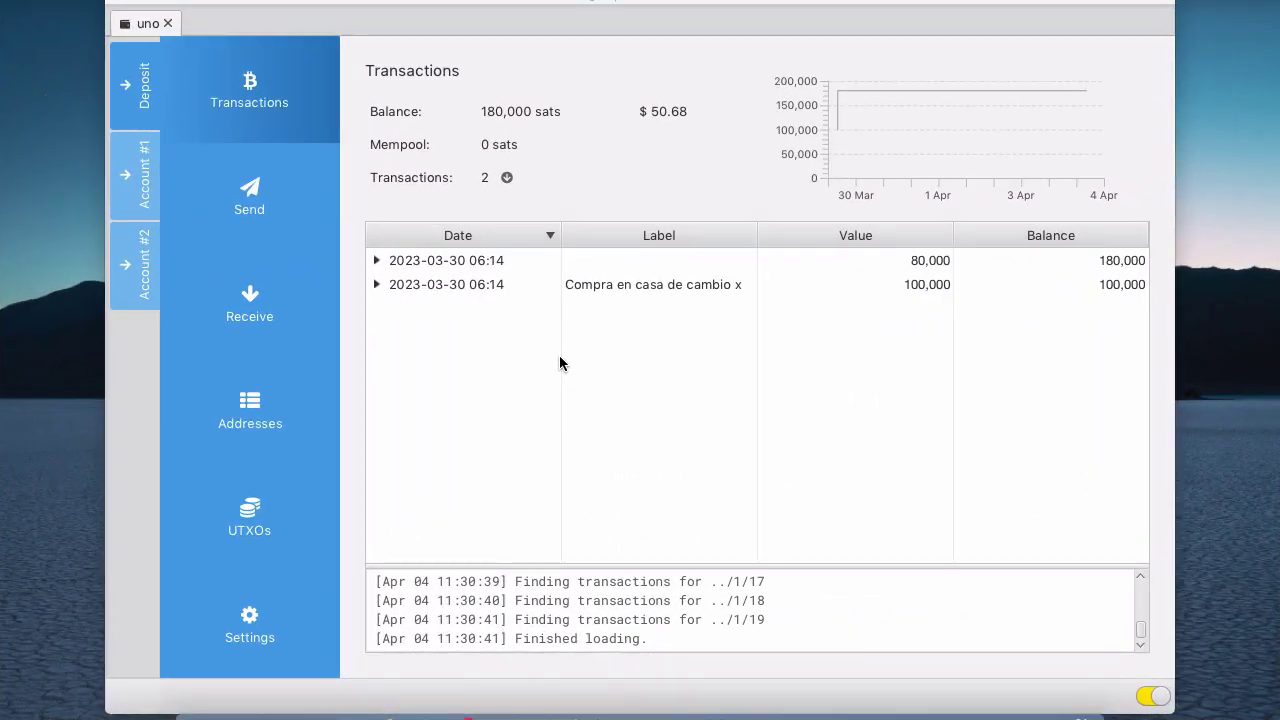
click(517, 261)
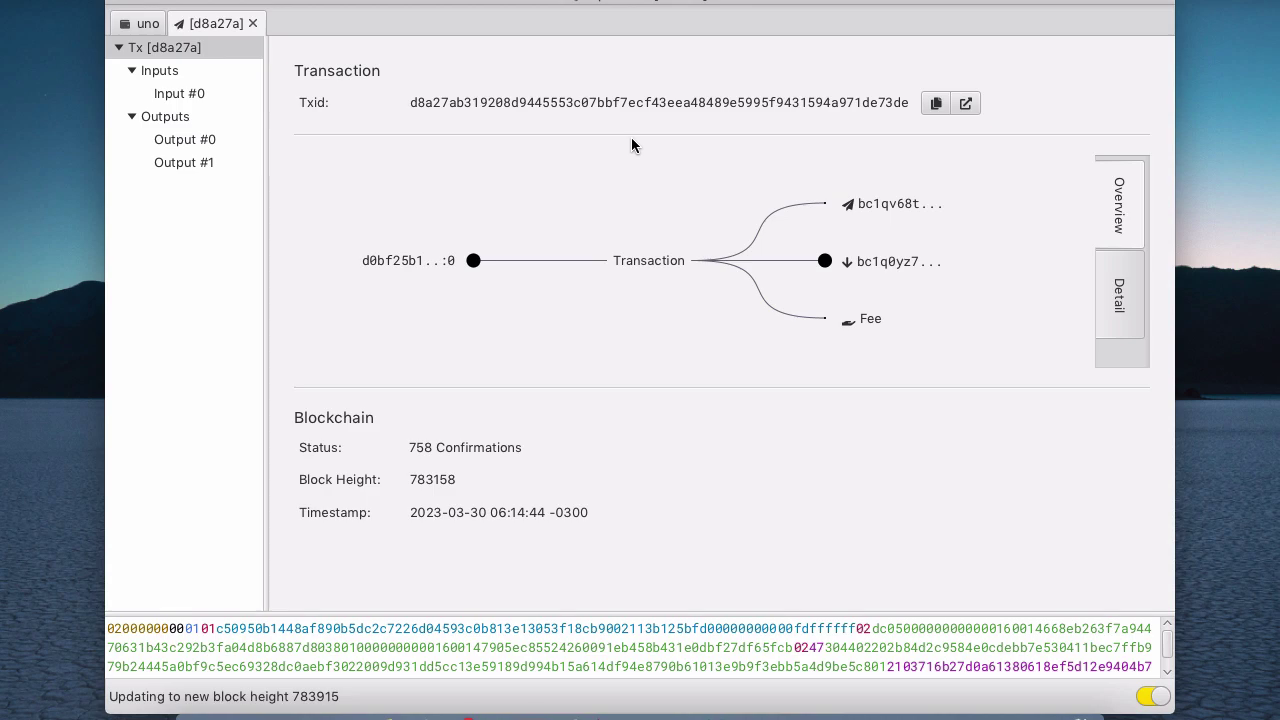
View transaction d8a27a on mempool.space, reviewing its inputs, outputs and details.
click(966, 102)
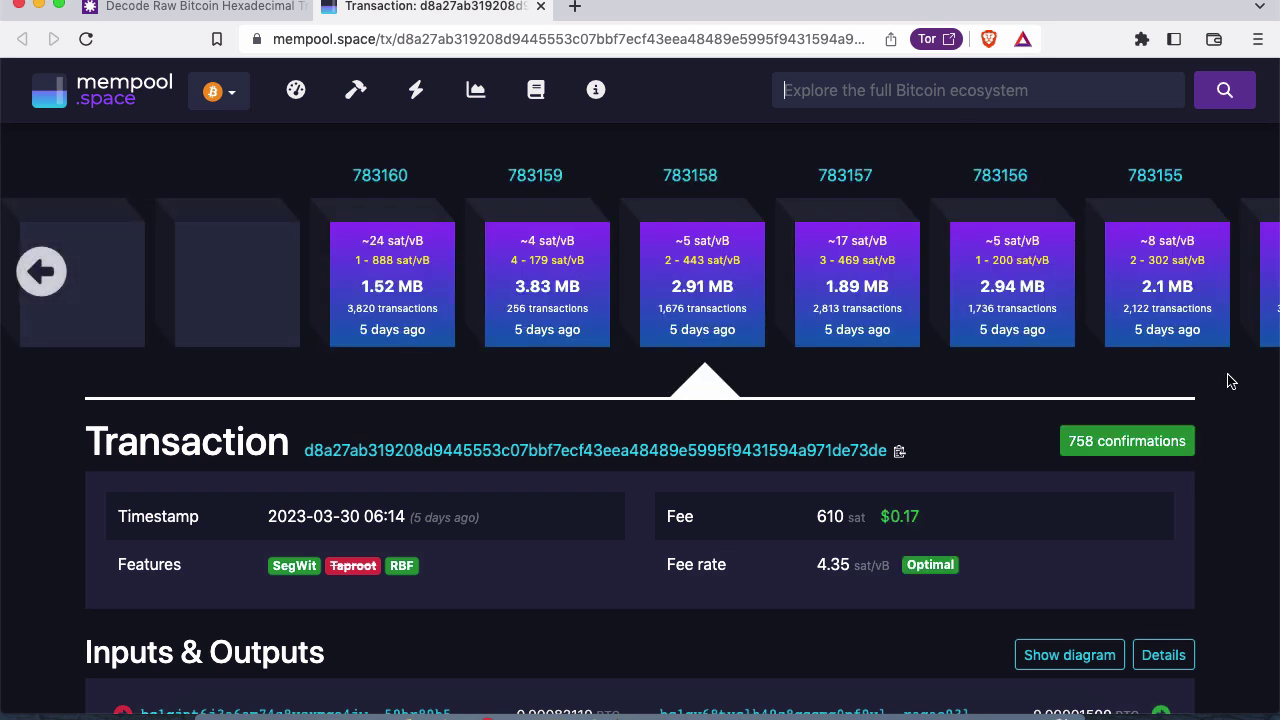
scroll(1250, 464, down, 5)
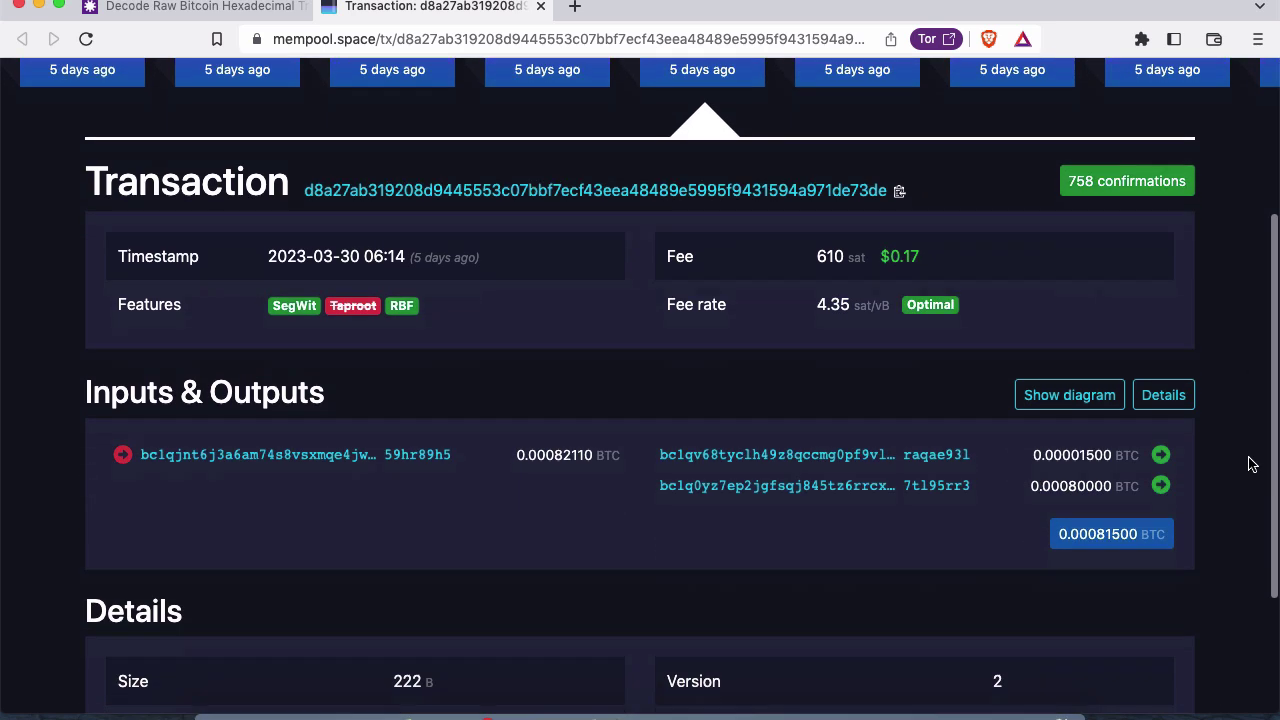
scroll(1250, 464, down, 3)
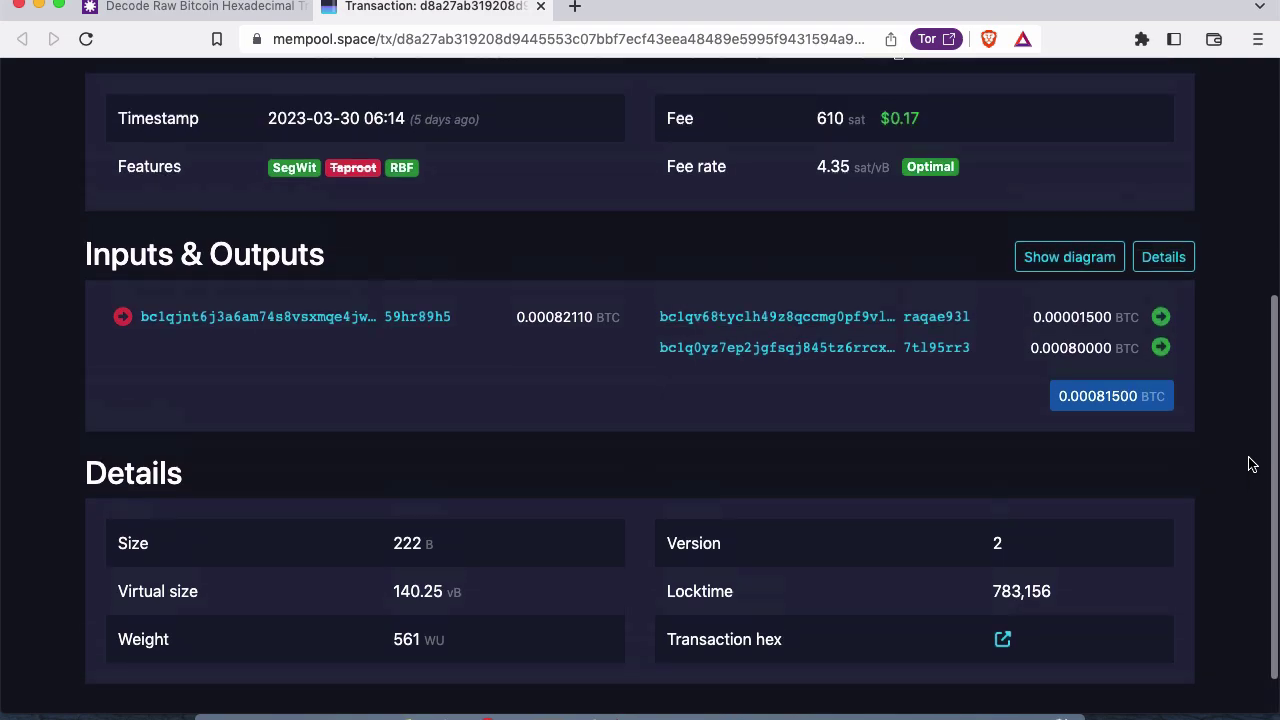
scroll(1250, 464, up, 3)
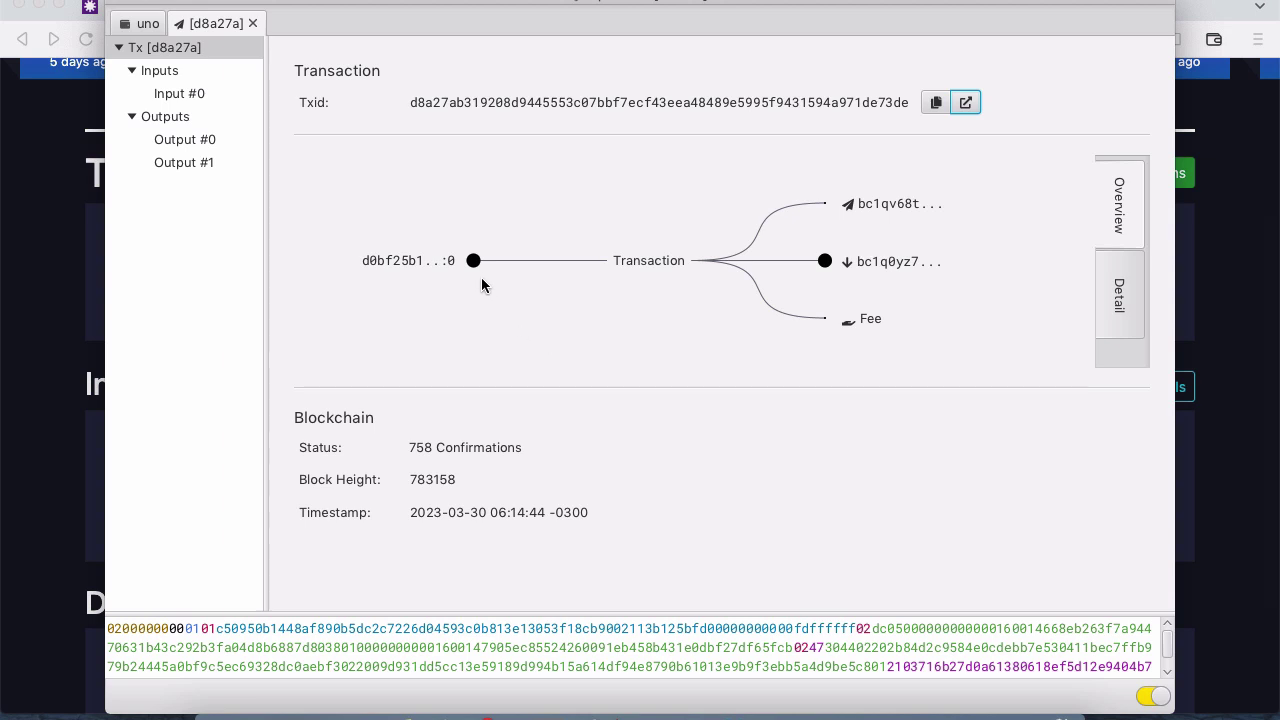
mouse_move(441, 260)
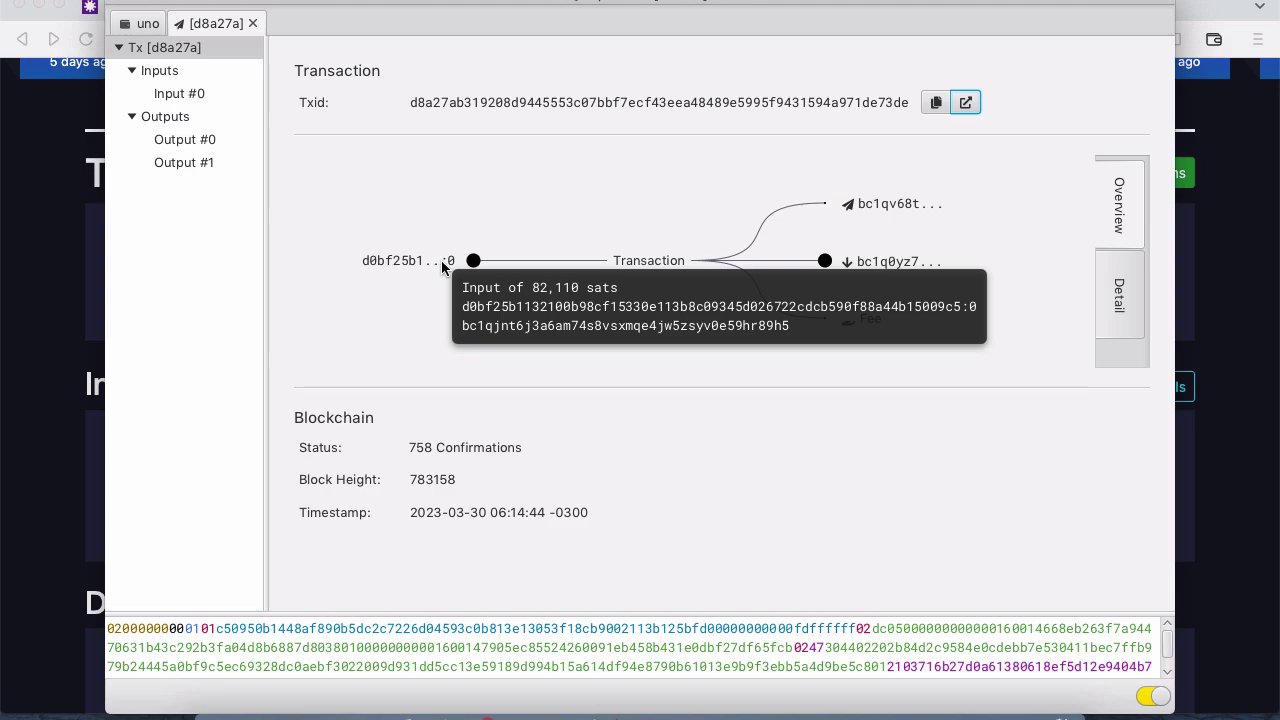
key(super+Tab)
scroll(496, 300, down, 2)
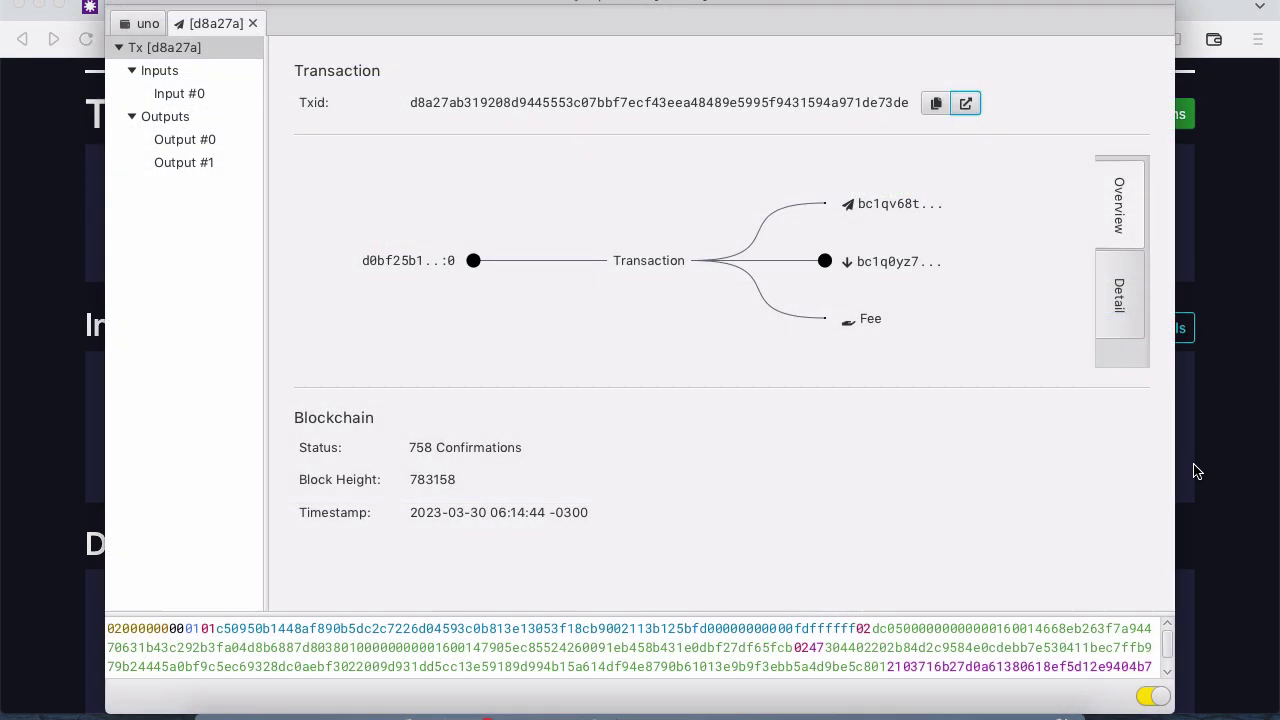
Show the uno wallet's UTXOs: the 100,000-sat and 80,000-sat coins.
click(142, 24)
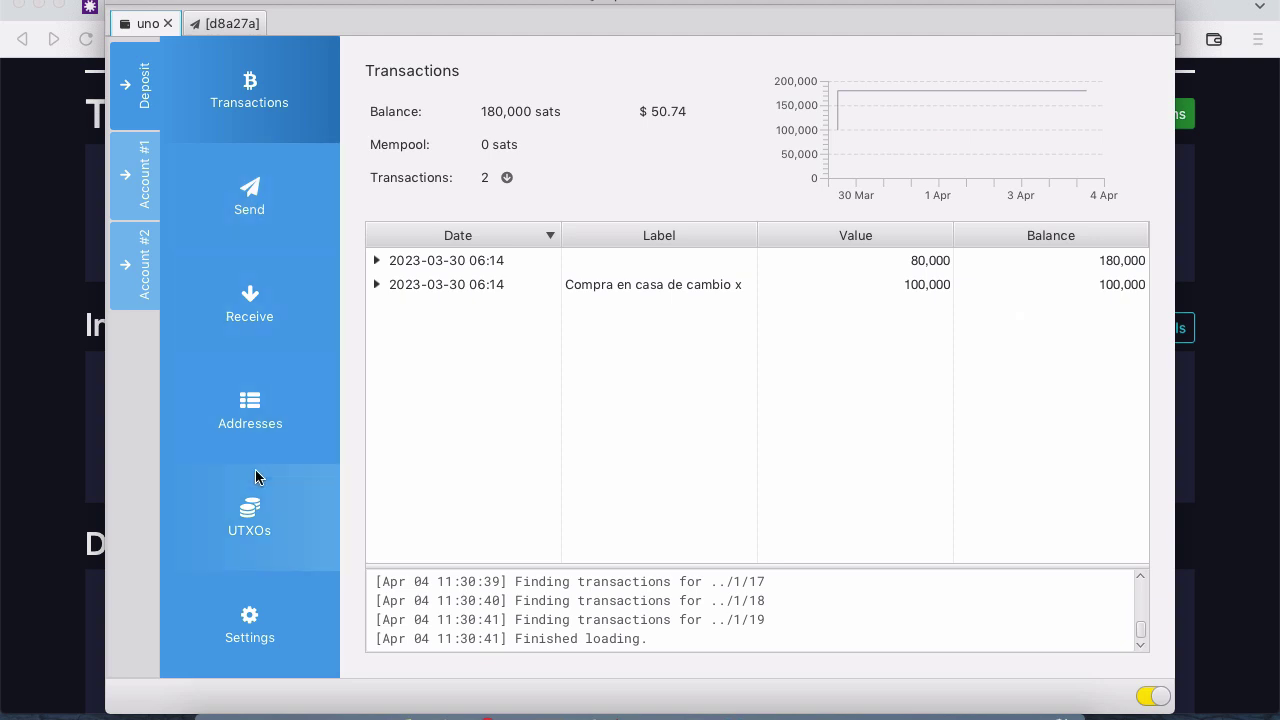
click(247, 533)
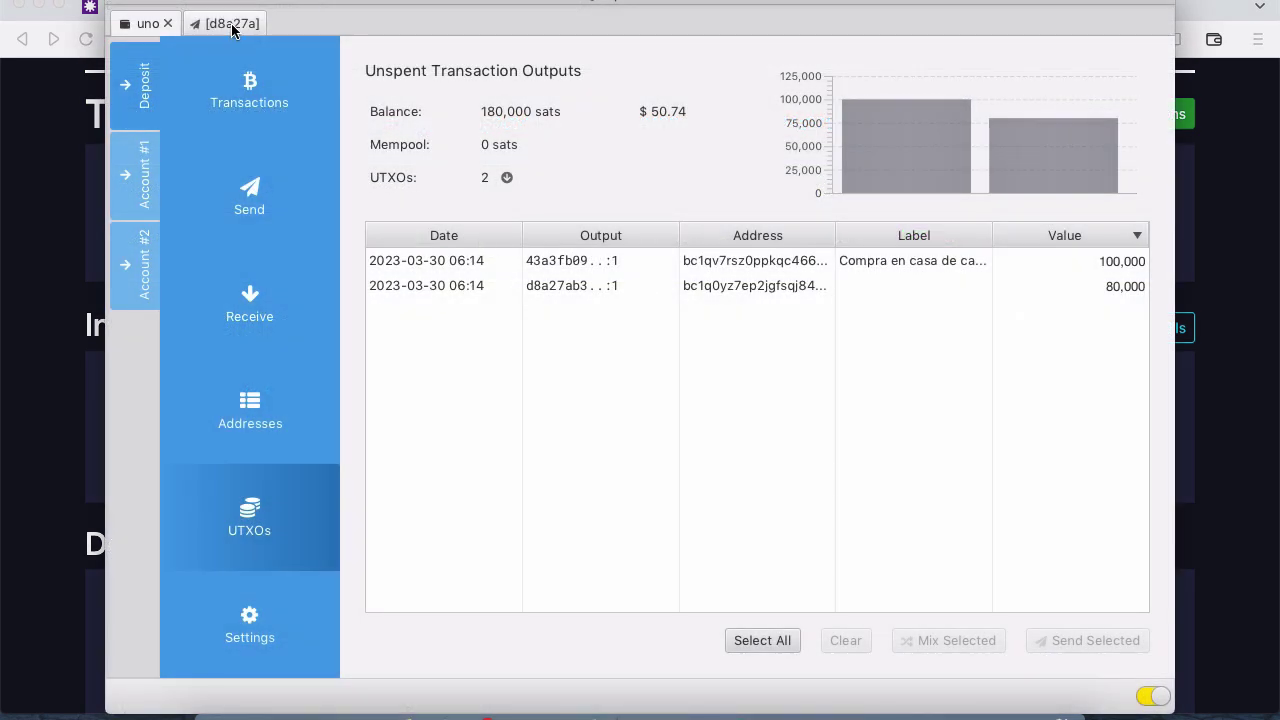
Return to the d8a27a tab and inspect its 1,500-sat and 80,000-sat outputs and 610-sat fee.
click(231, 23)
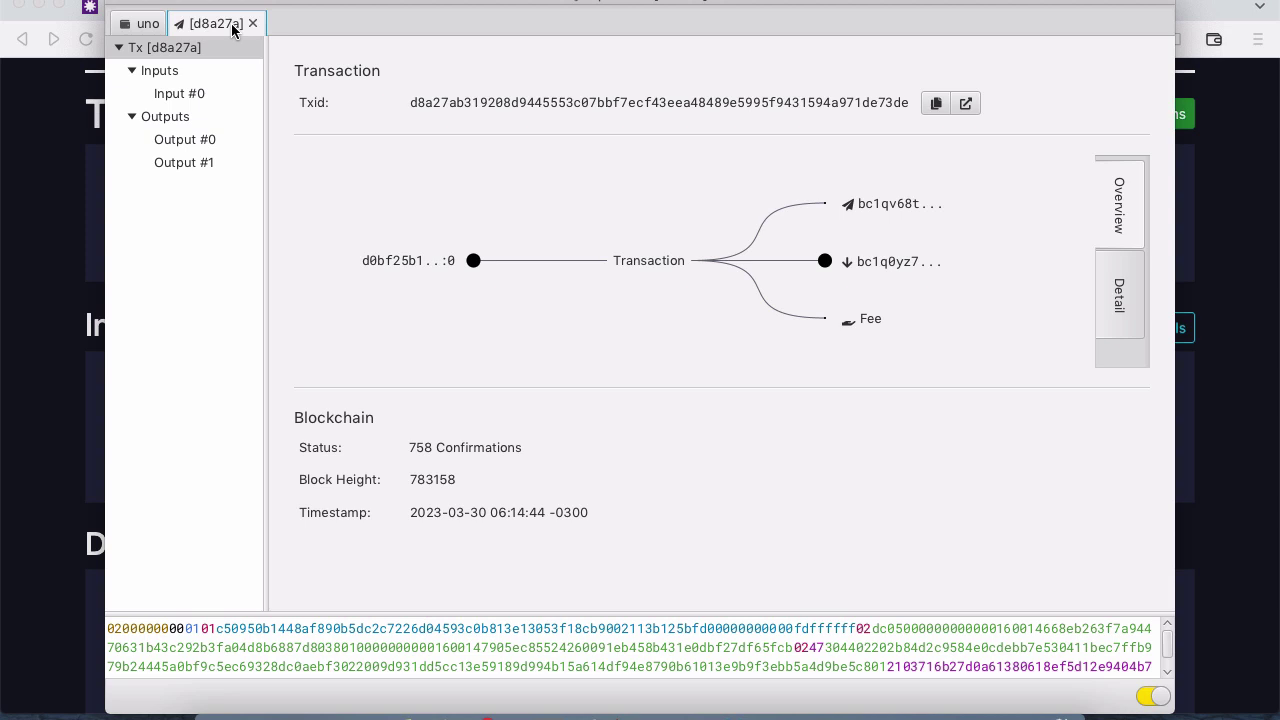
mouse_move(432, 263)
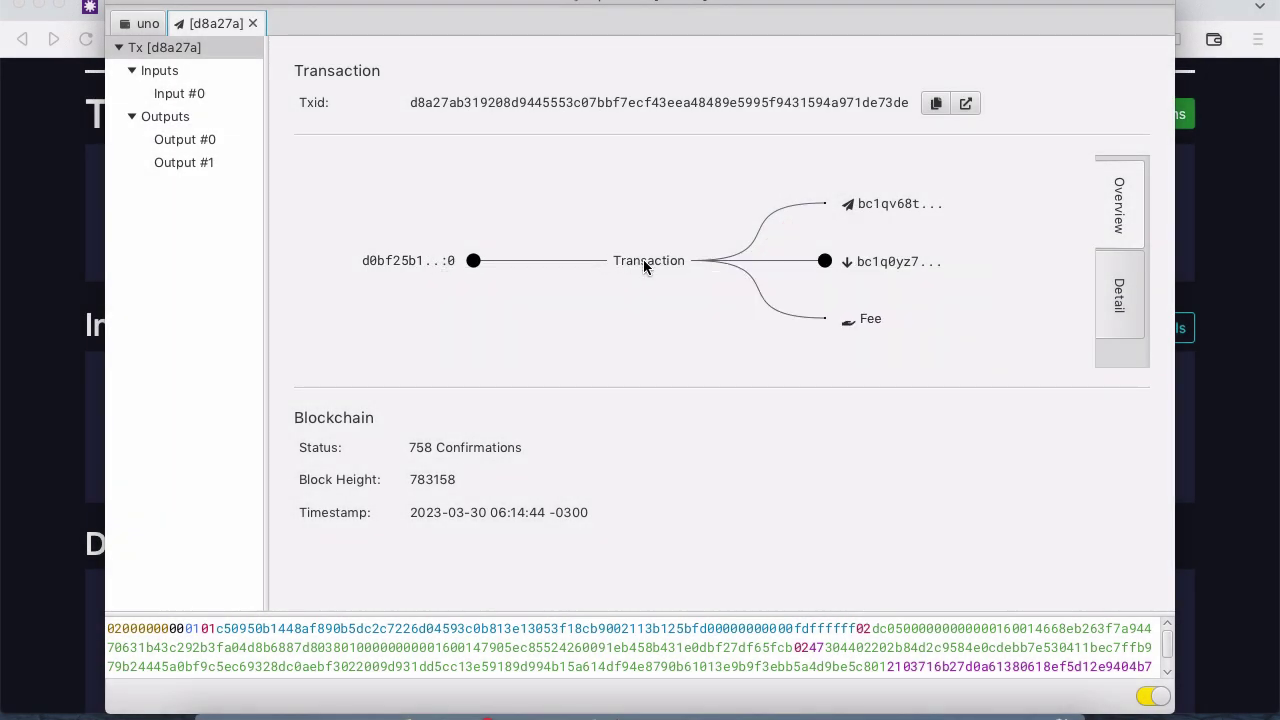
mouse_move(644, 264)
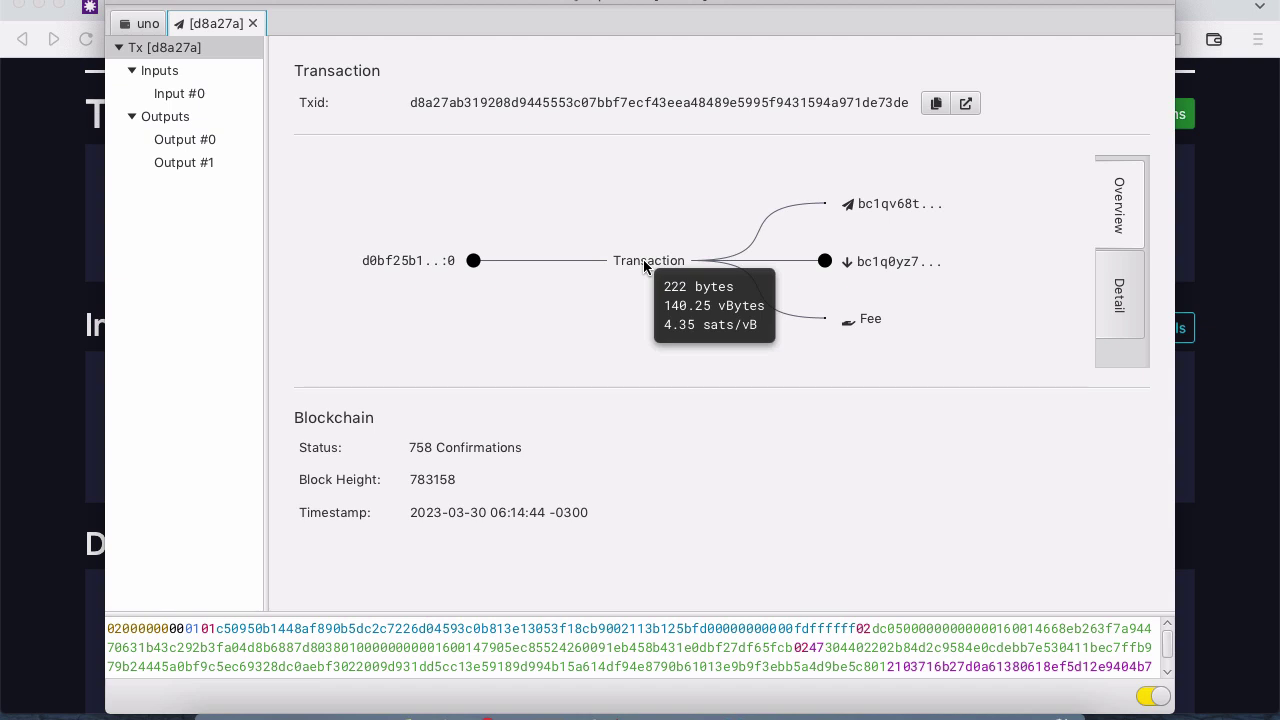
mouse_move(901, 207)
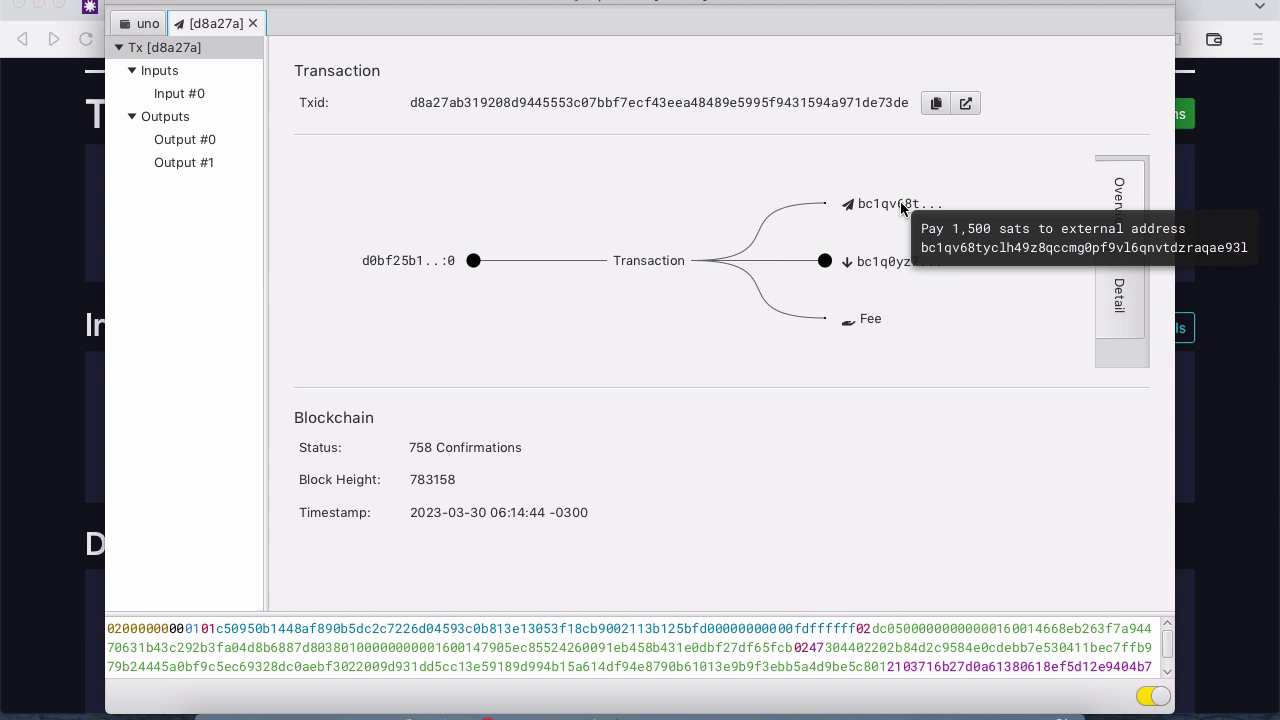
mouse_move(896, 263)
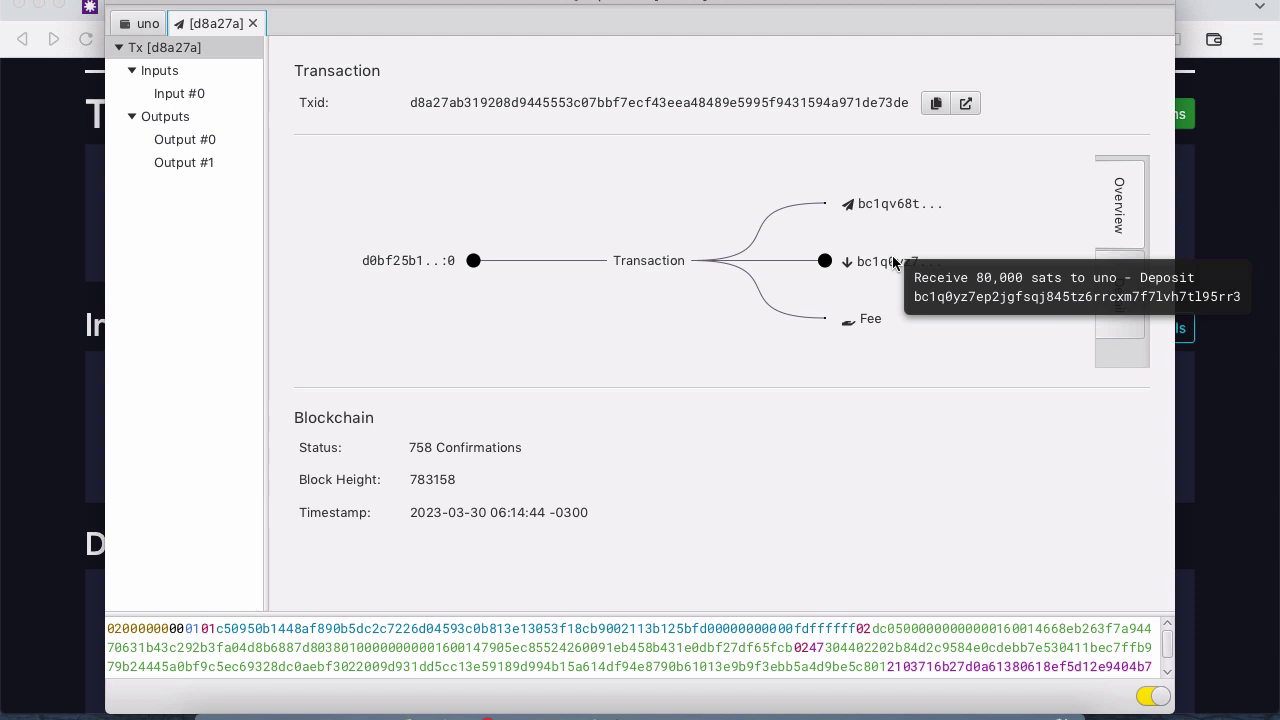
mouse_move(870, 324)
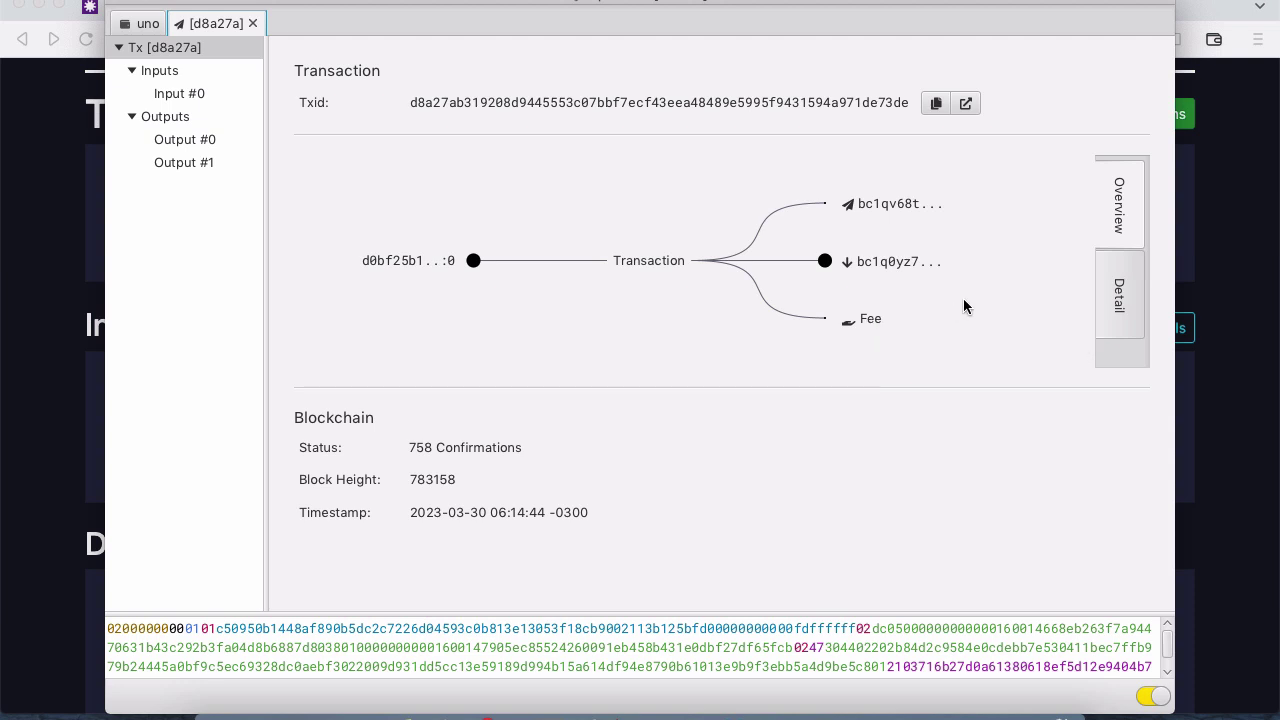
click(1119, 300)
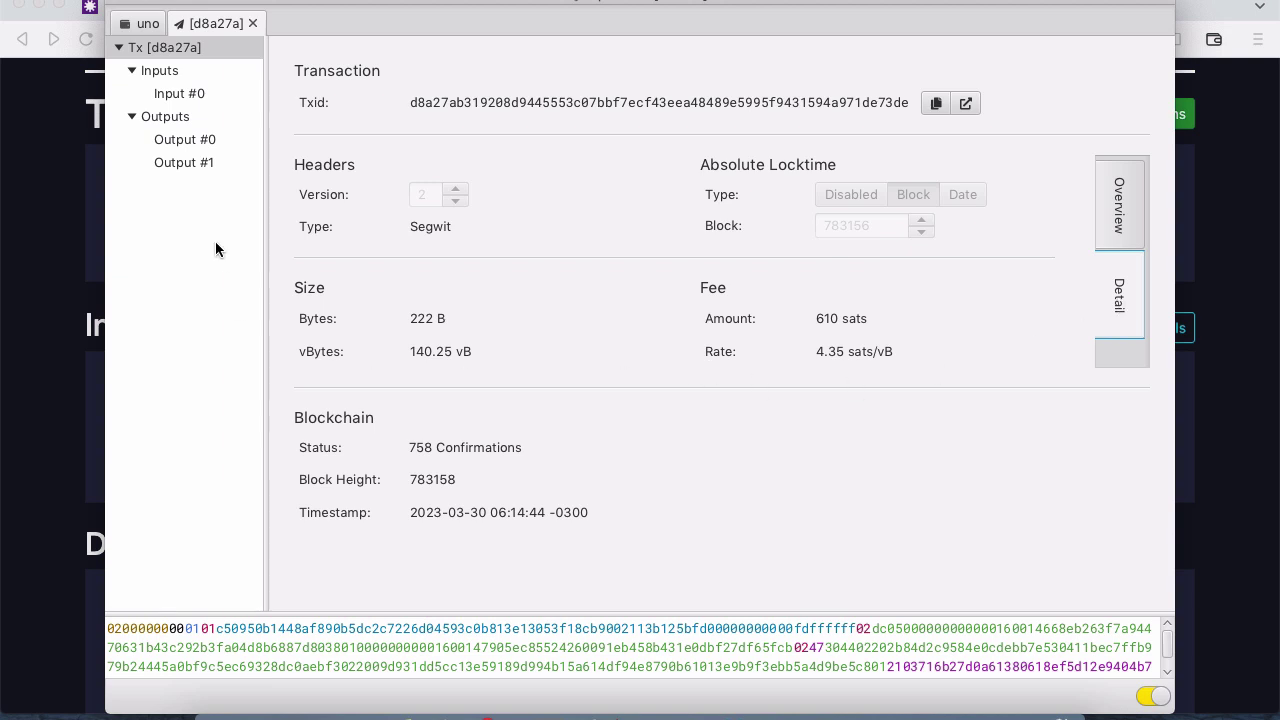
Show the Inputs summary: one 82,110-sat input with signatures 1/1 complete.
click(161, 73)
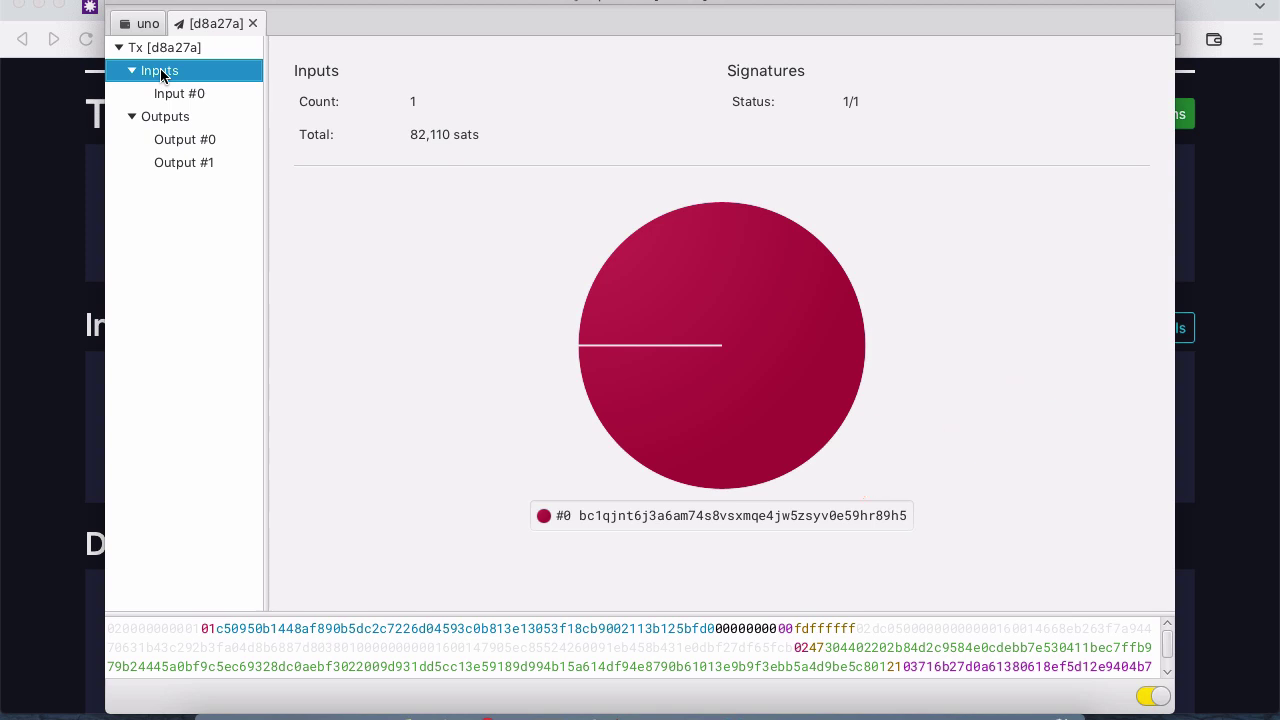
click(194, 92)
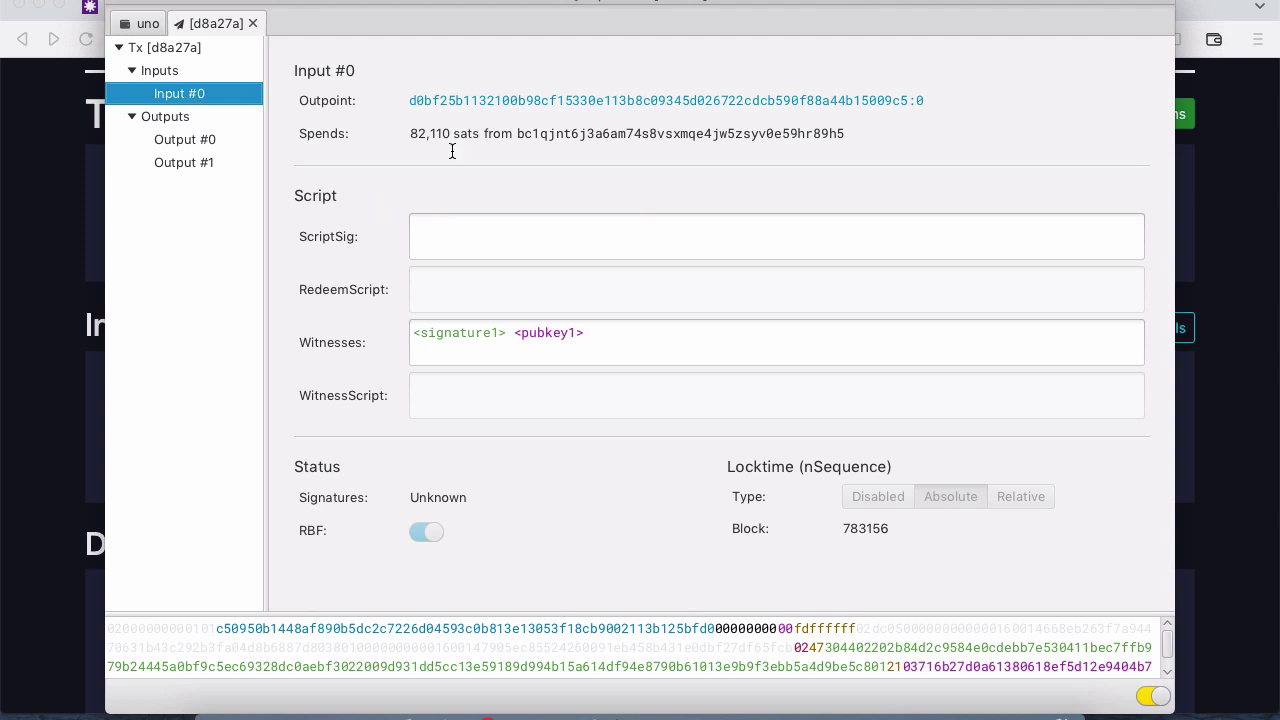
mouse_move(463, 338)
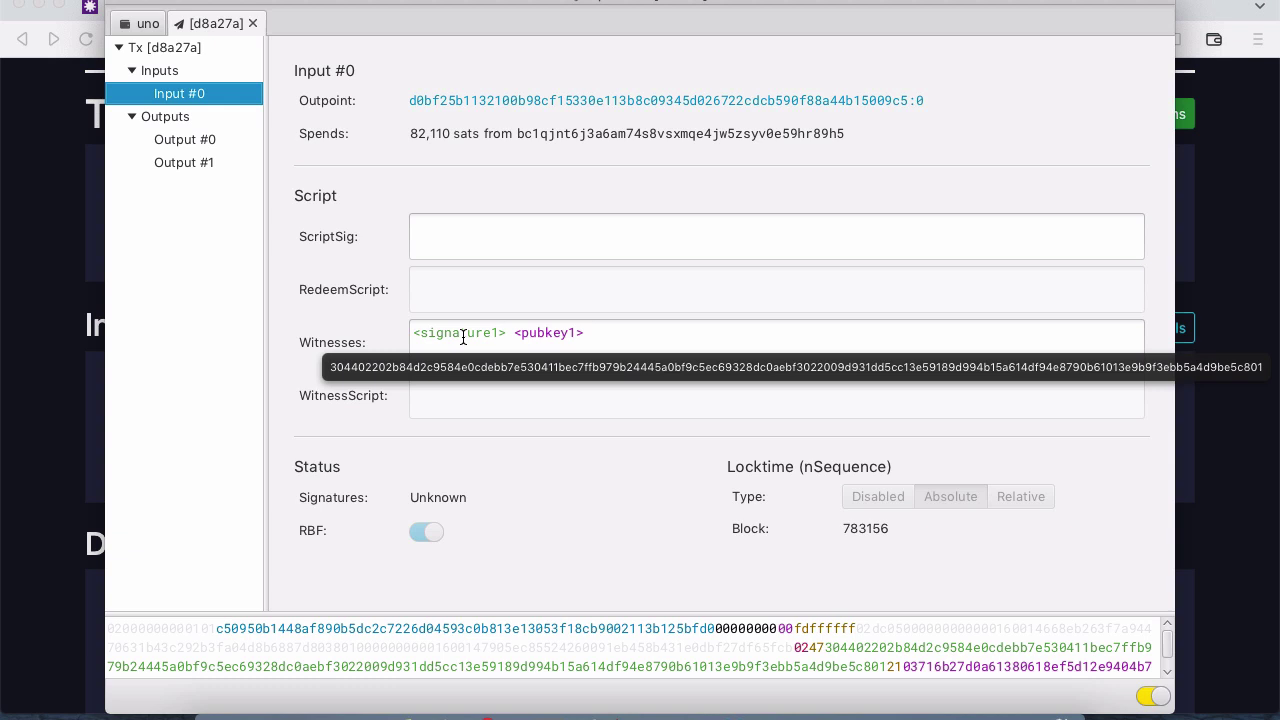
mouse_move(545, 335)
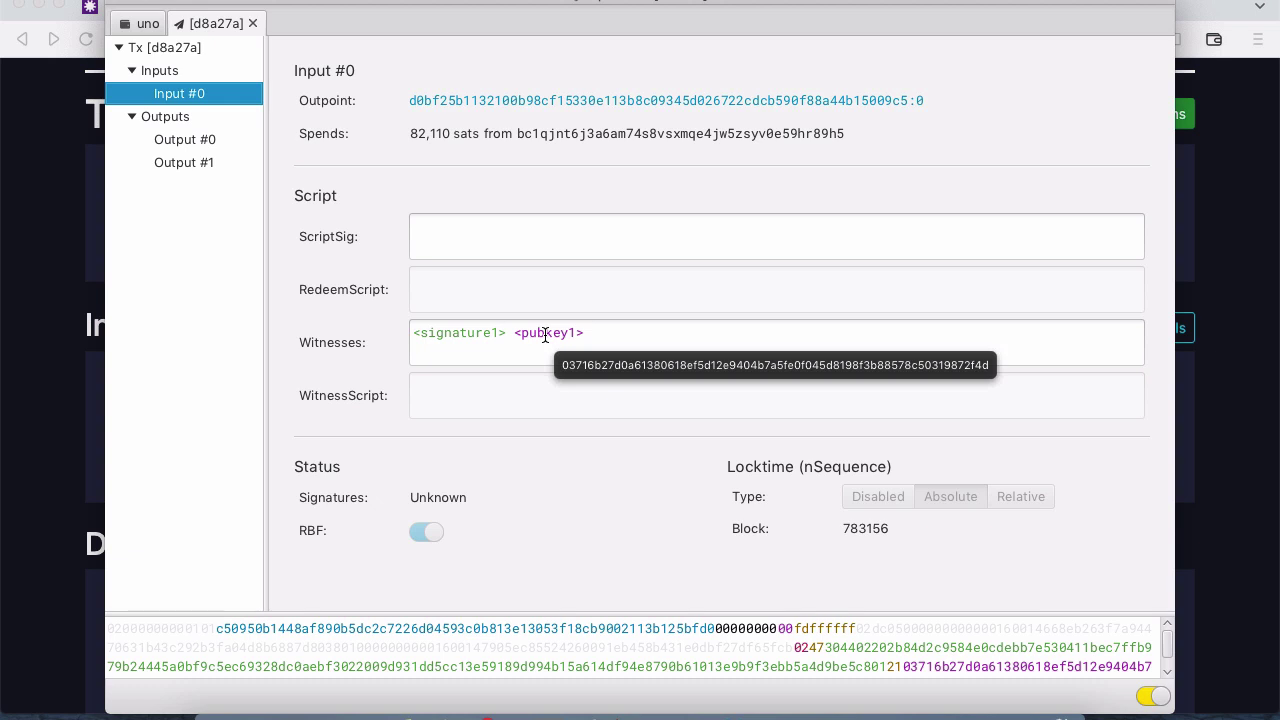
click(676, 628)
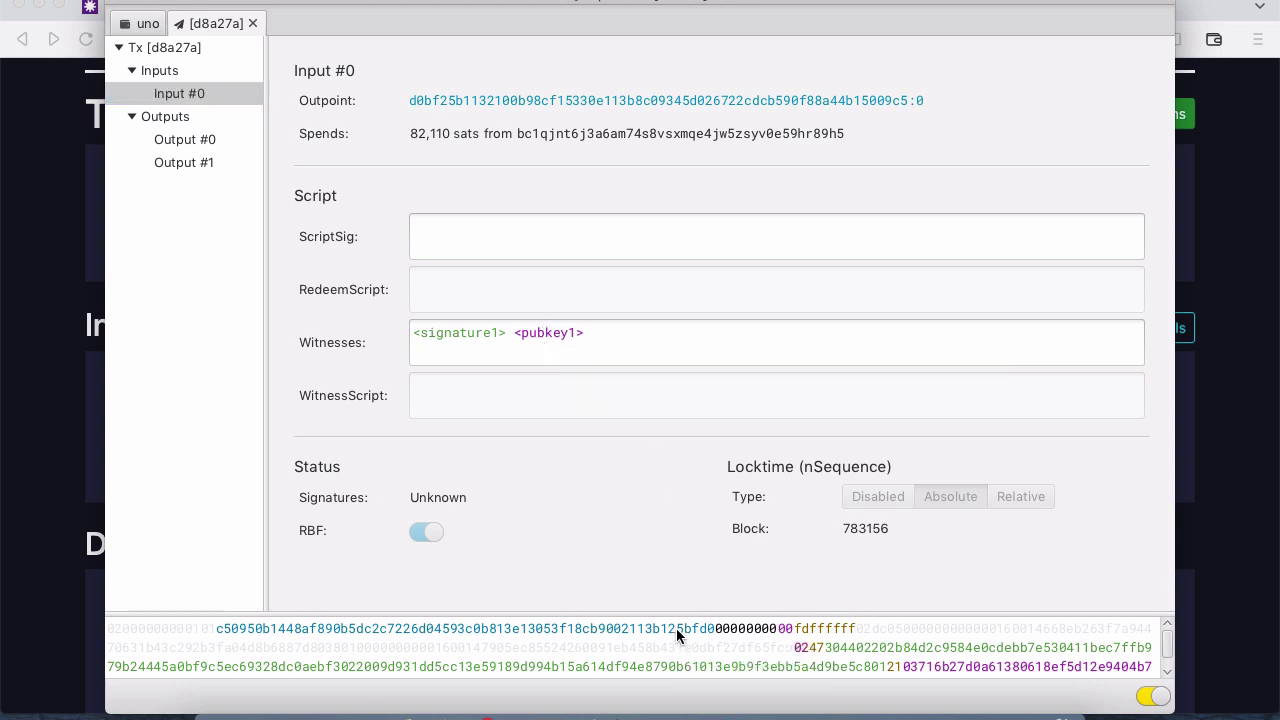
Select all of the raw transaction hex in the bottom pane.
key(ctrl+a)
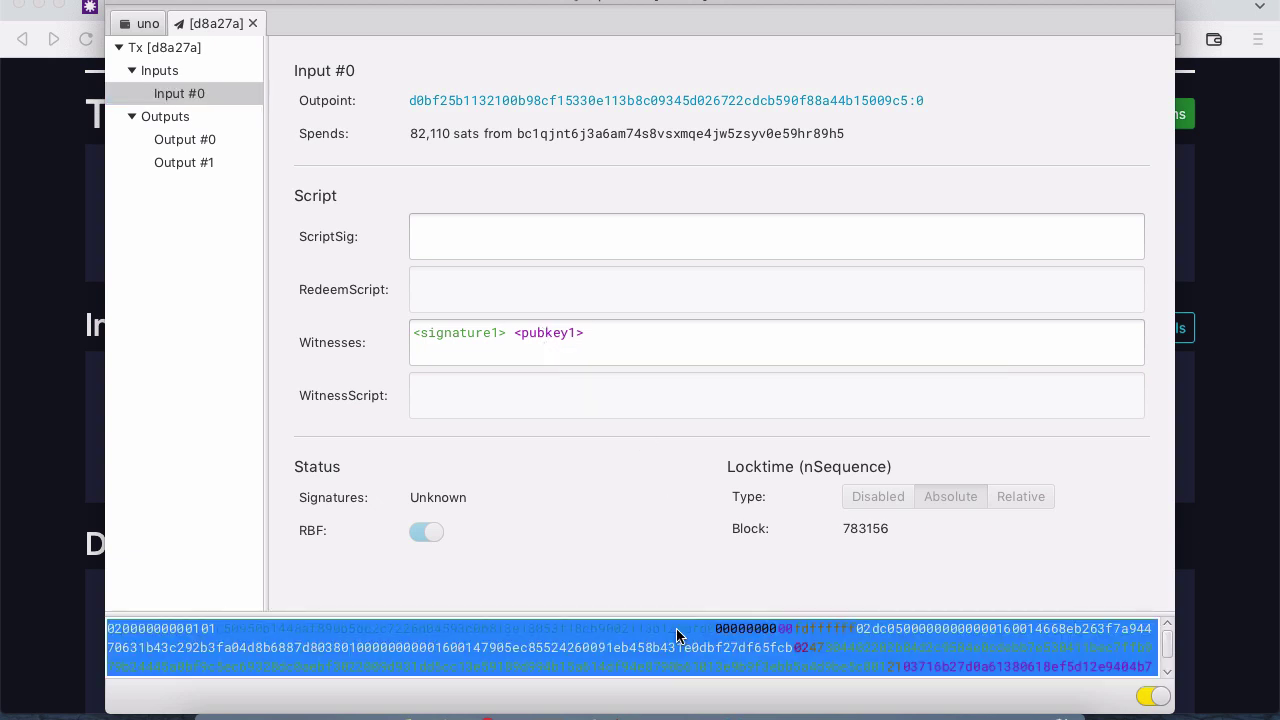
scroll(676, 634, down, 1)
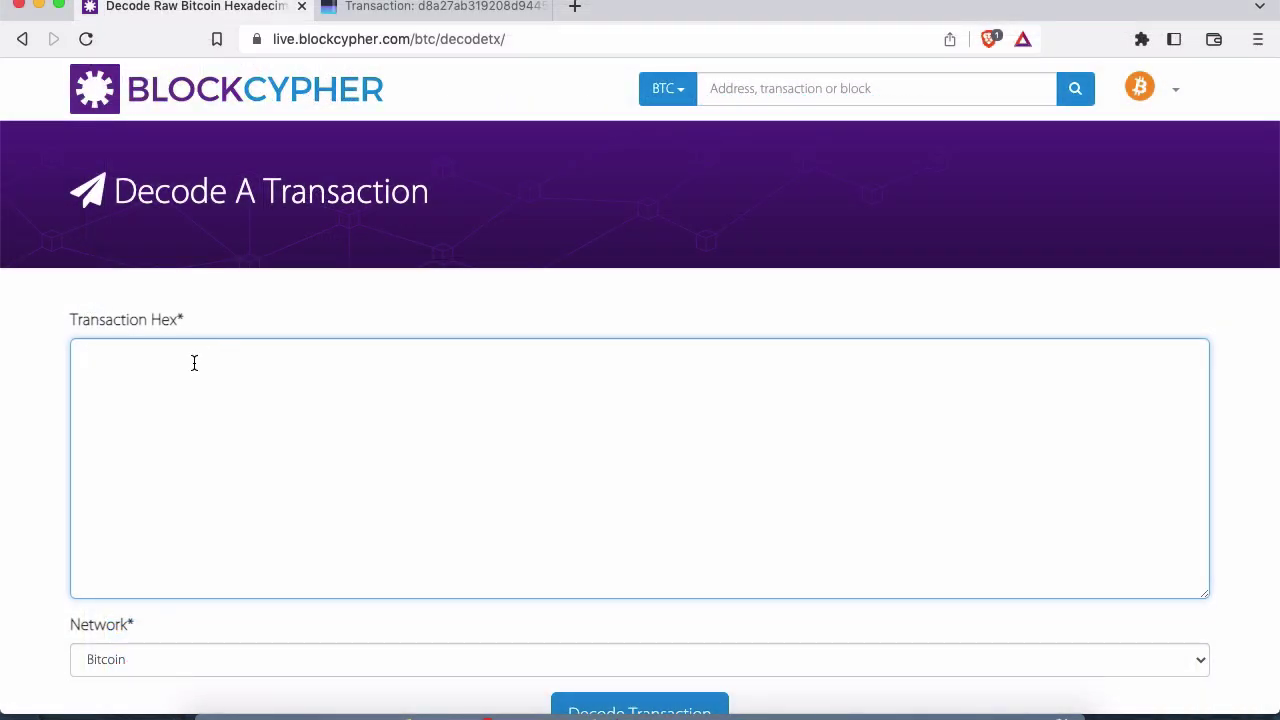
Decode the pasted raw hex on BlockCypher and review its inputs, witness and two outputs.
key(super+v)
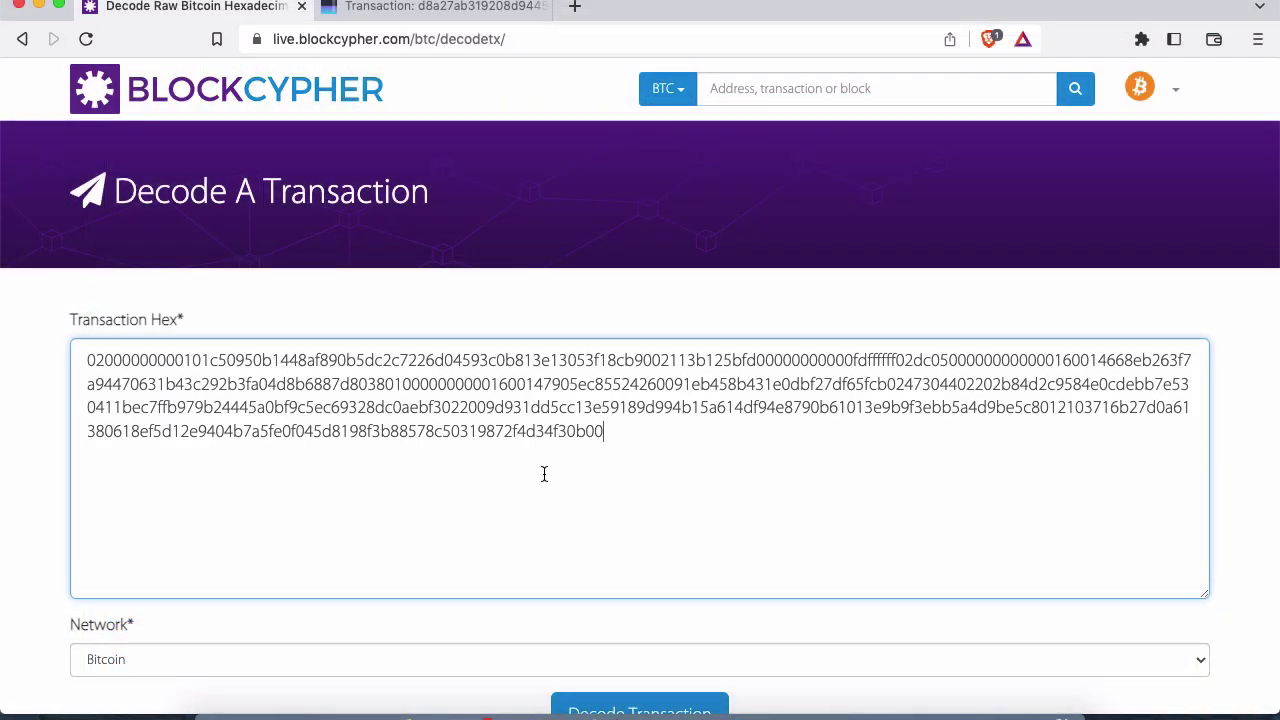
scroll(543, 472, down, 2)
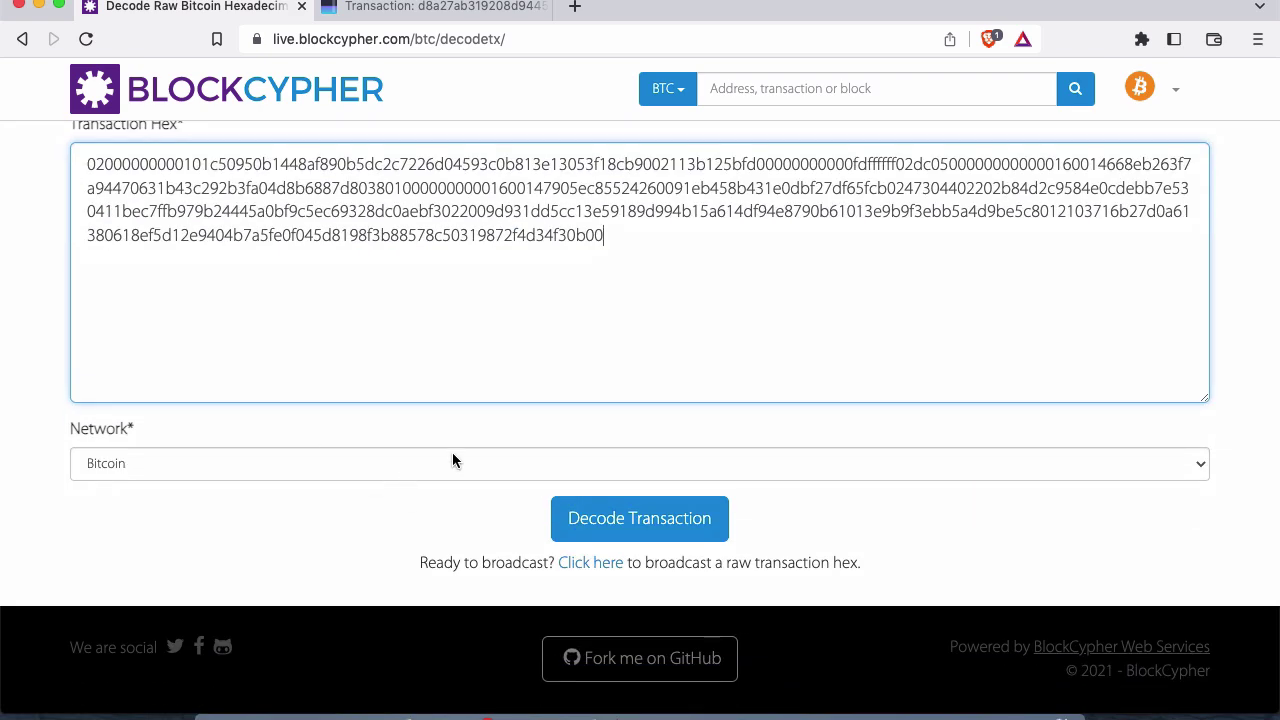
click(639, 518)
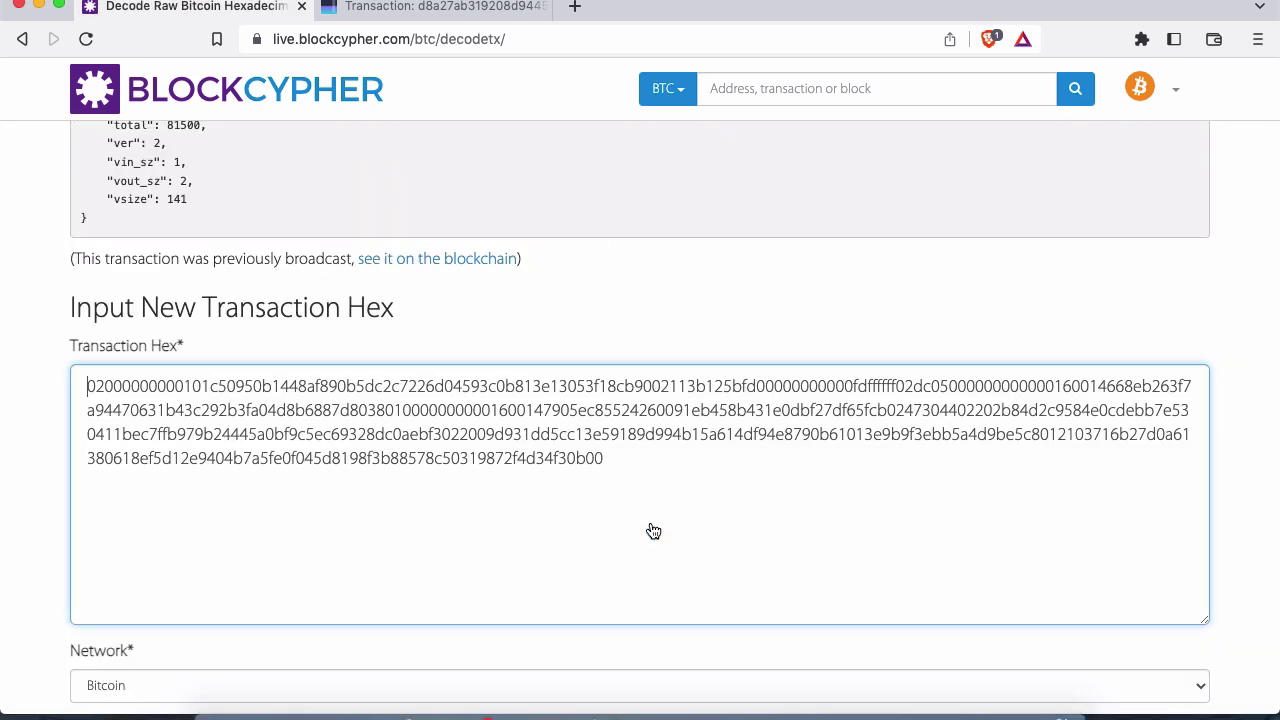
scroll(643, 300, up, 10)
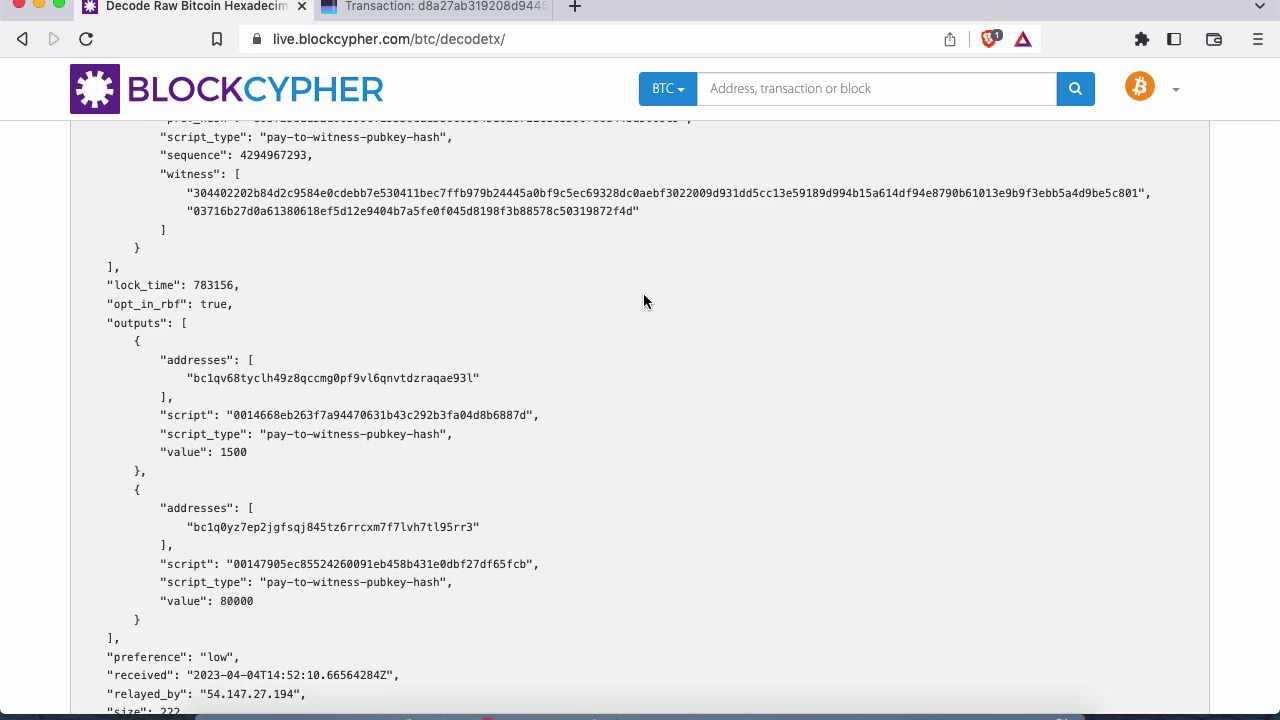
scroll(643, 300, up, 5)
scroll(643, 300, down, 3)
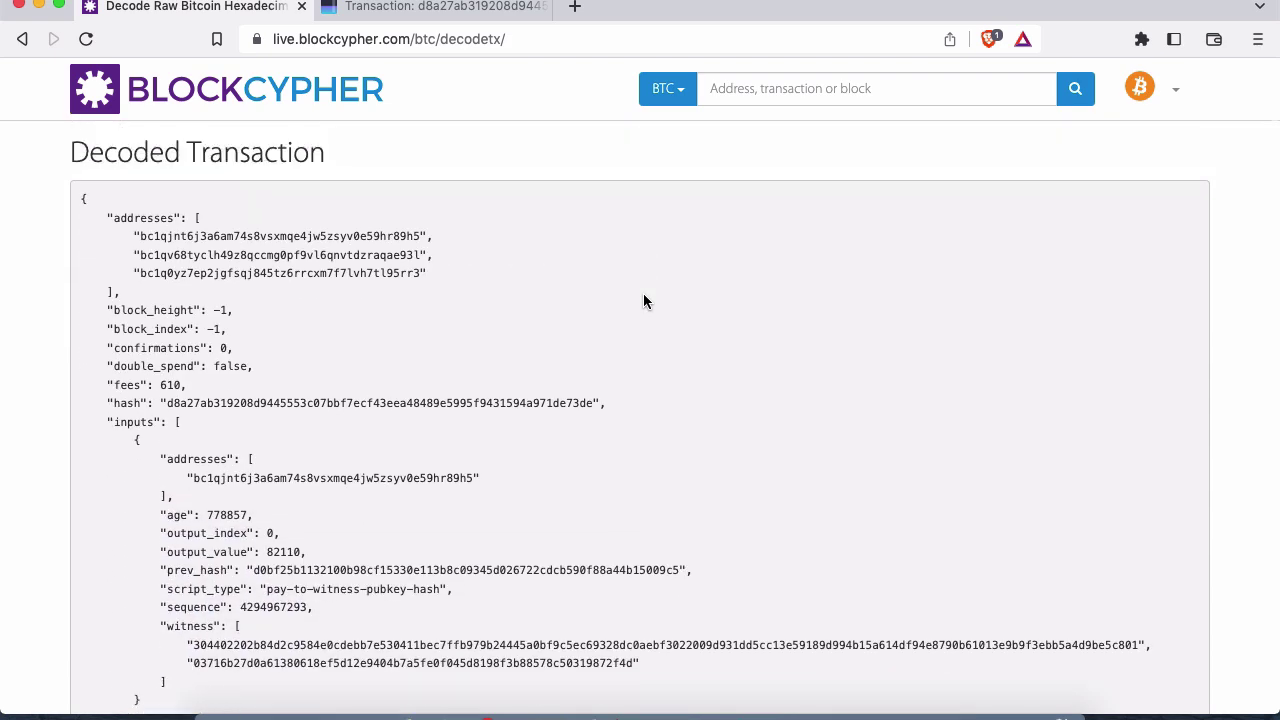
scroll(643, 301, down, 1)
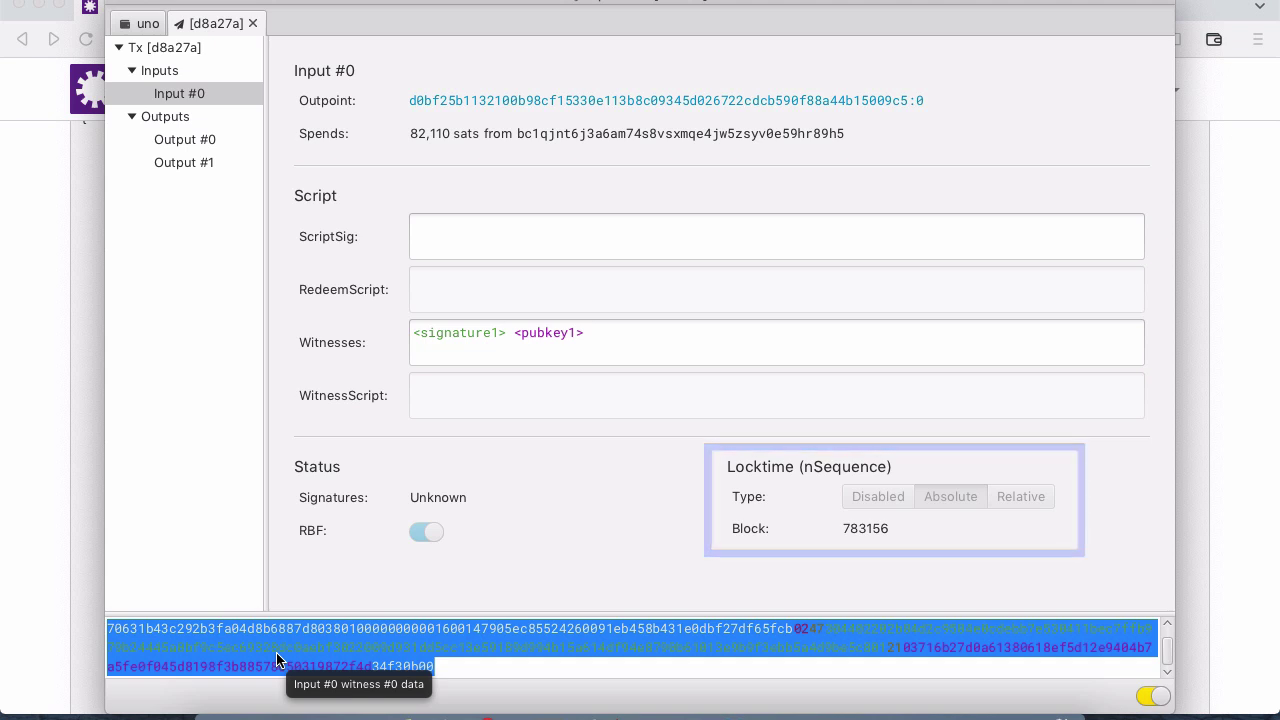
Show the transaction's Outputs summary: 2 outputs totalling 81,500 sats.
click(178, 117)
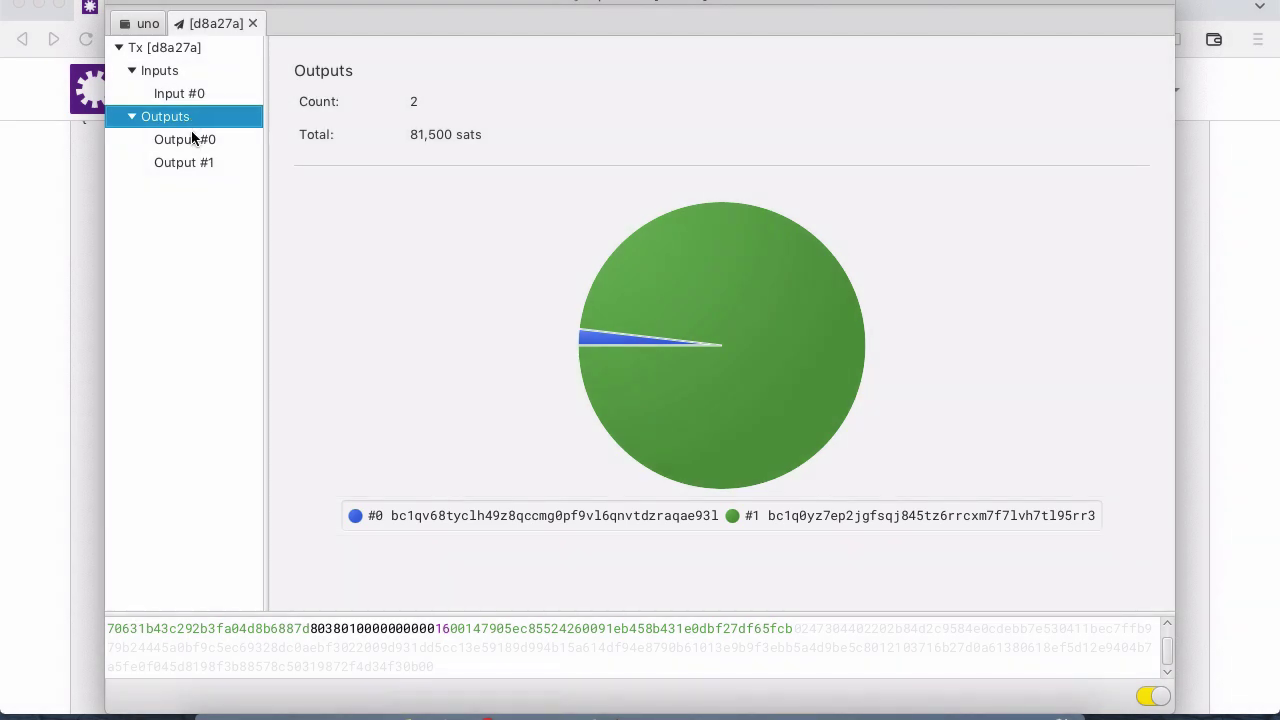
Inspect Output #0 (1,500 sats) and Output #1 (80,000 sats), then return to wallet uno's UTXOs.
click(189, 146)
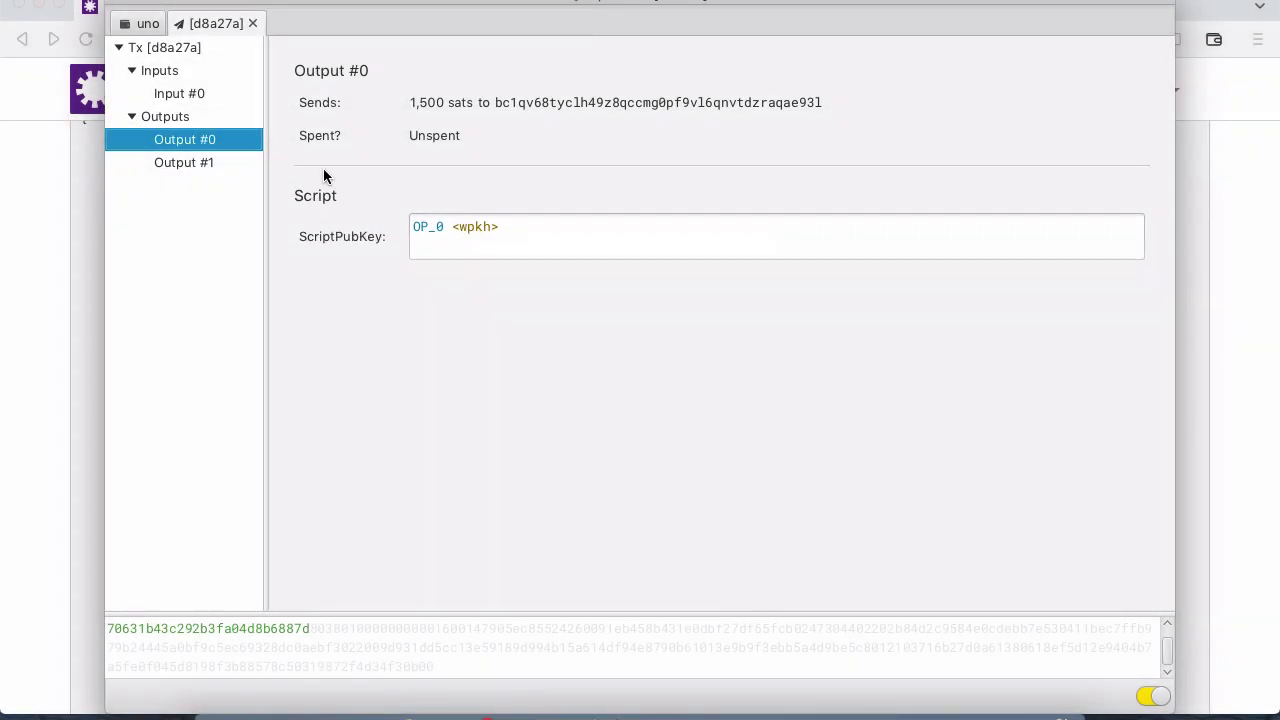
click(195, 166)
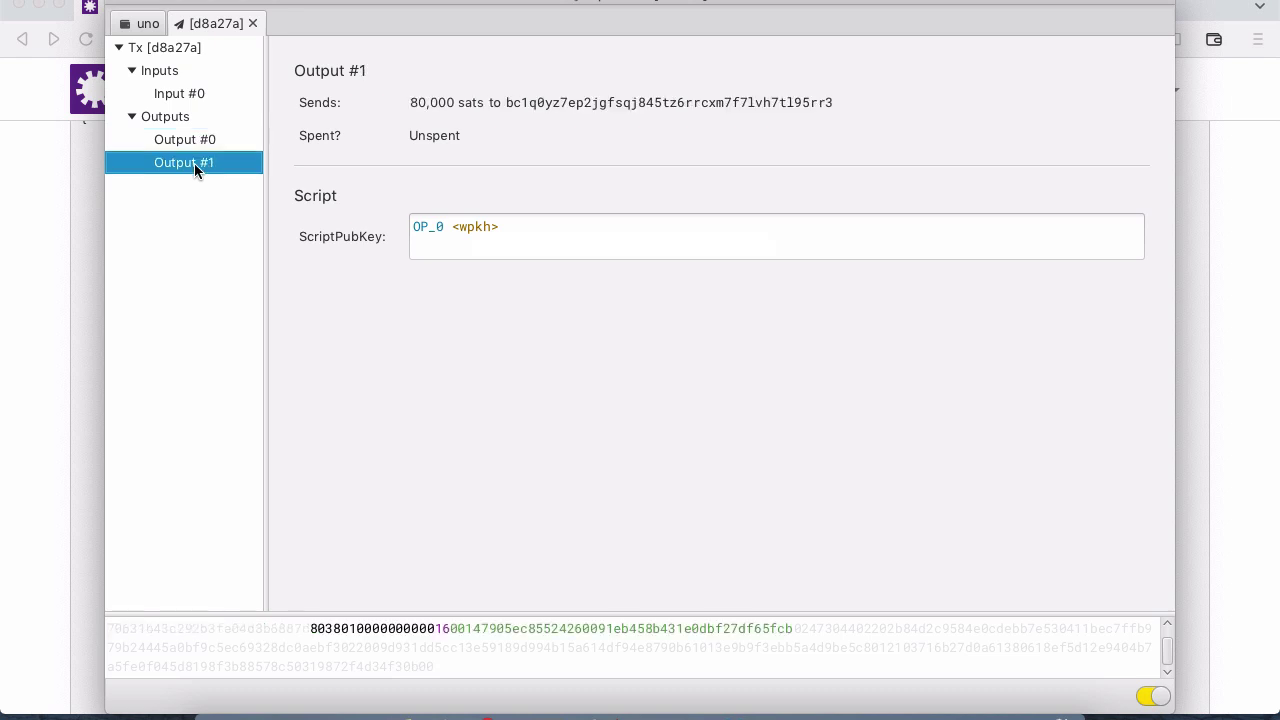
click(146, 26)
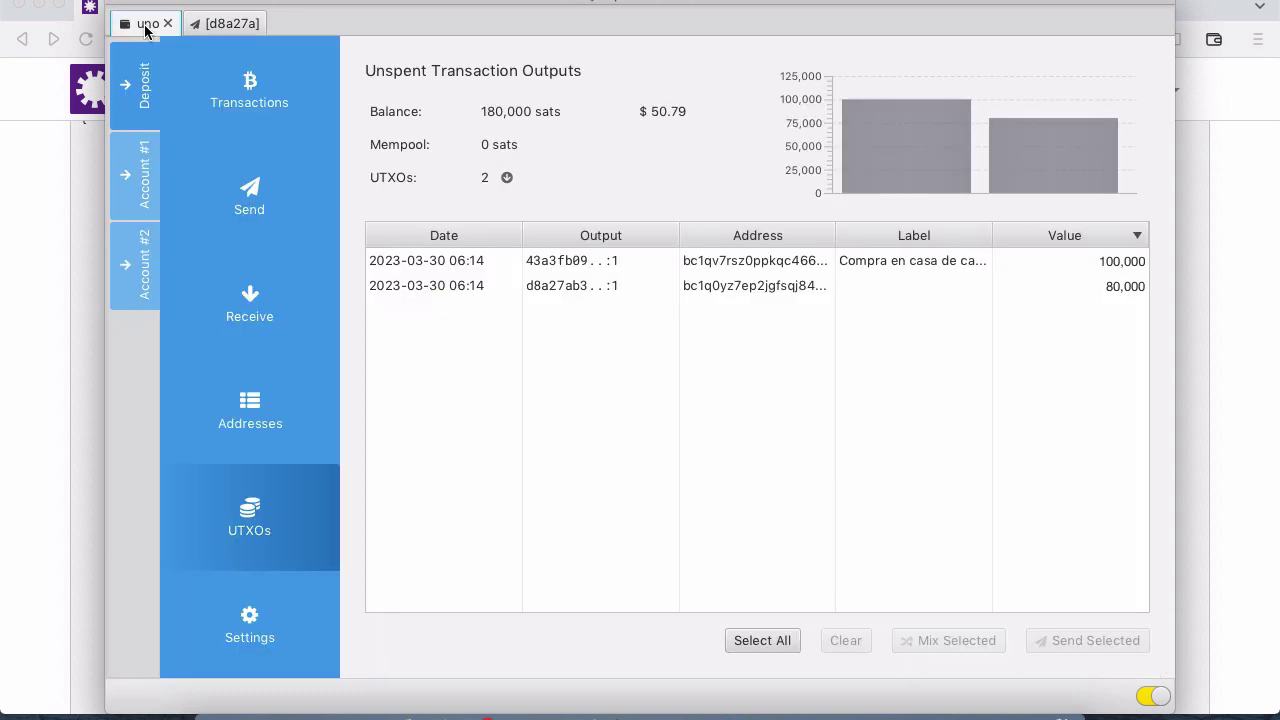
Open wallet uno's Send form and expand the Pay to recipient dropdown.
click(255, 211)
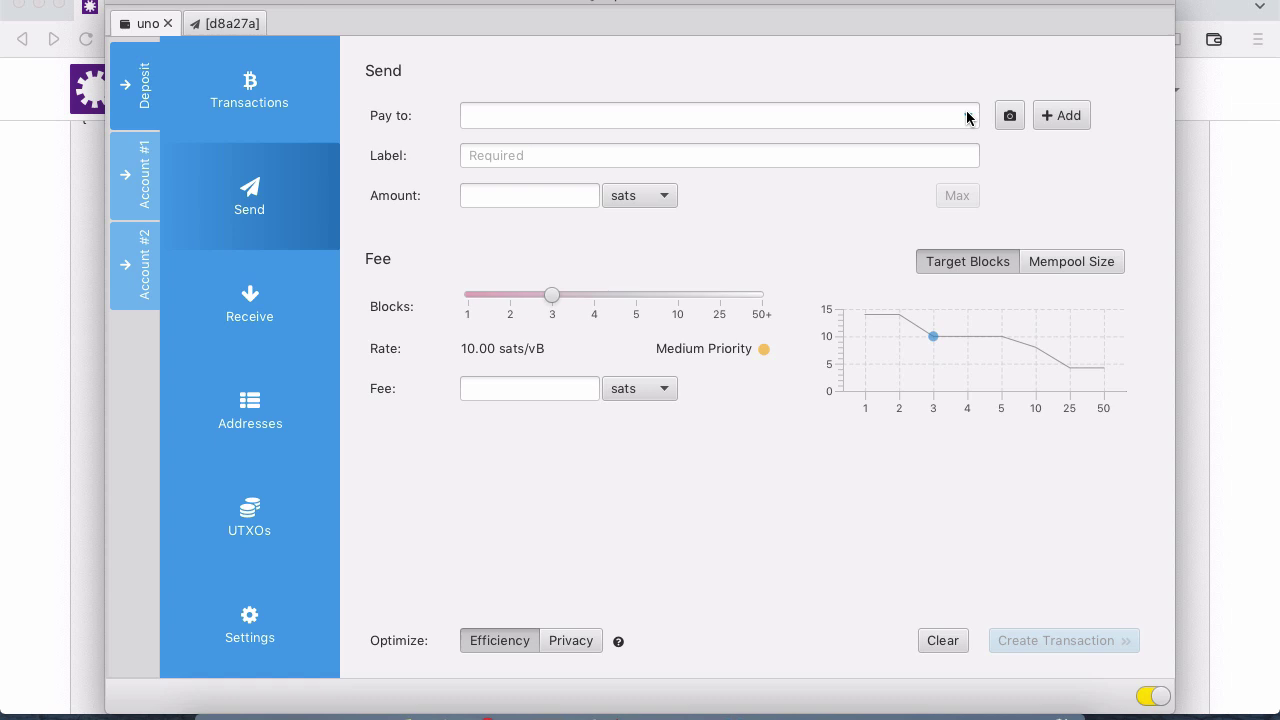
click(968, 117)
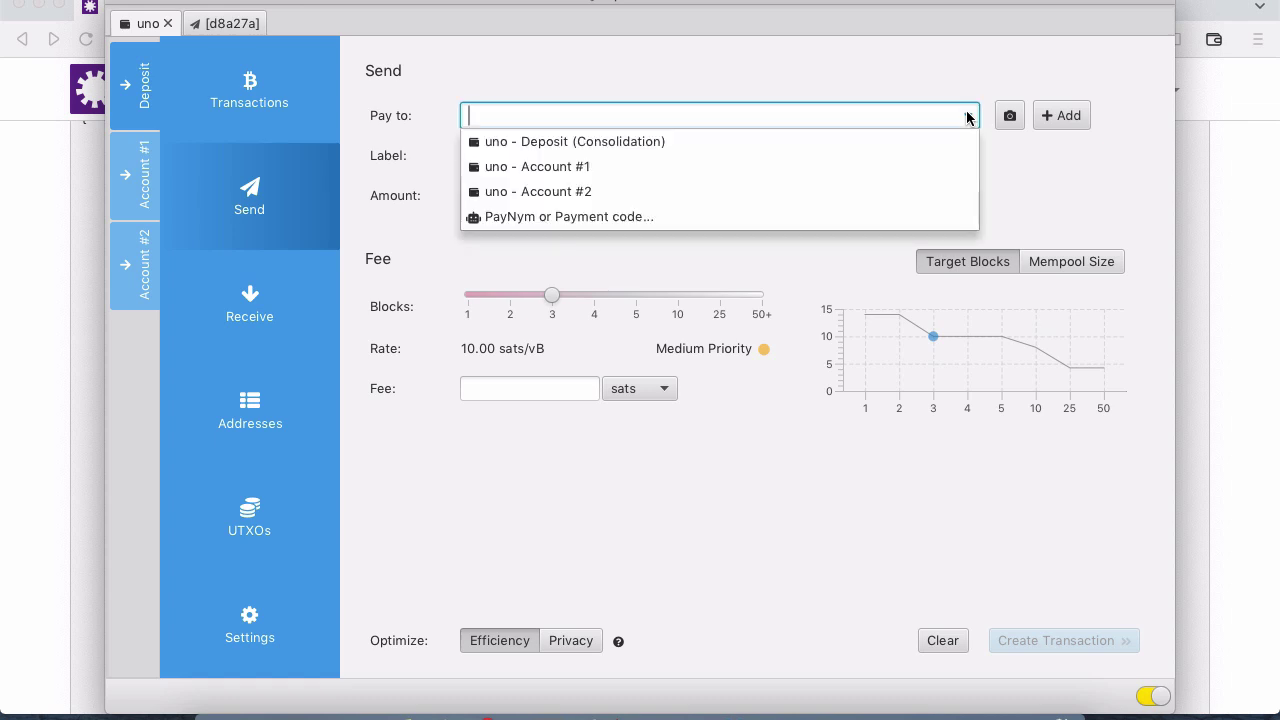